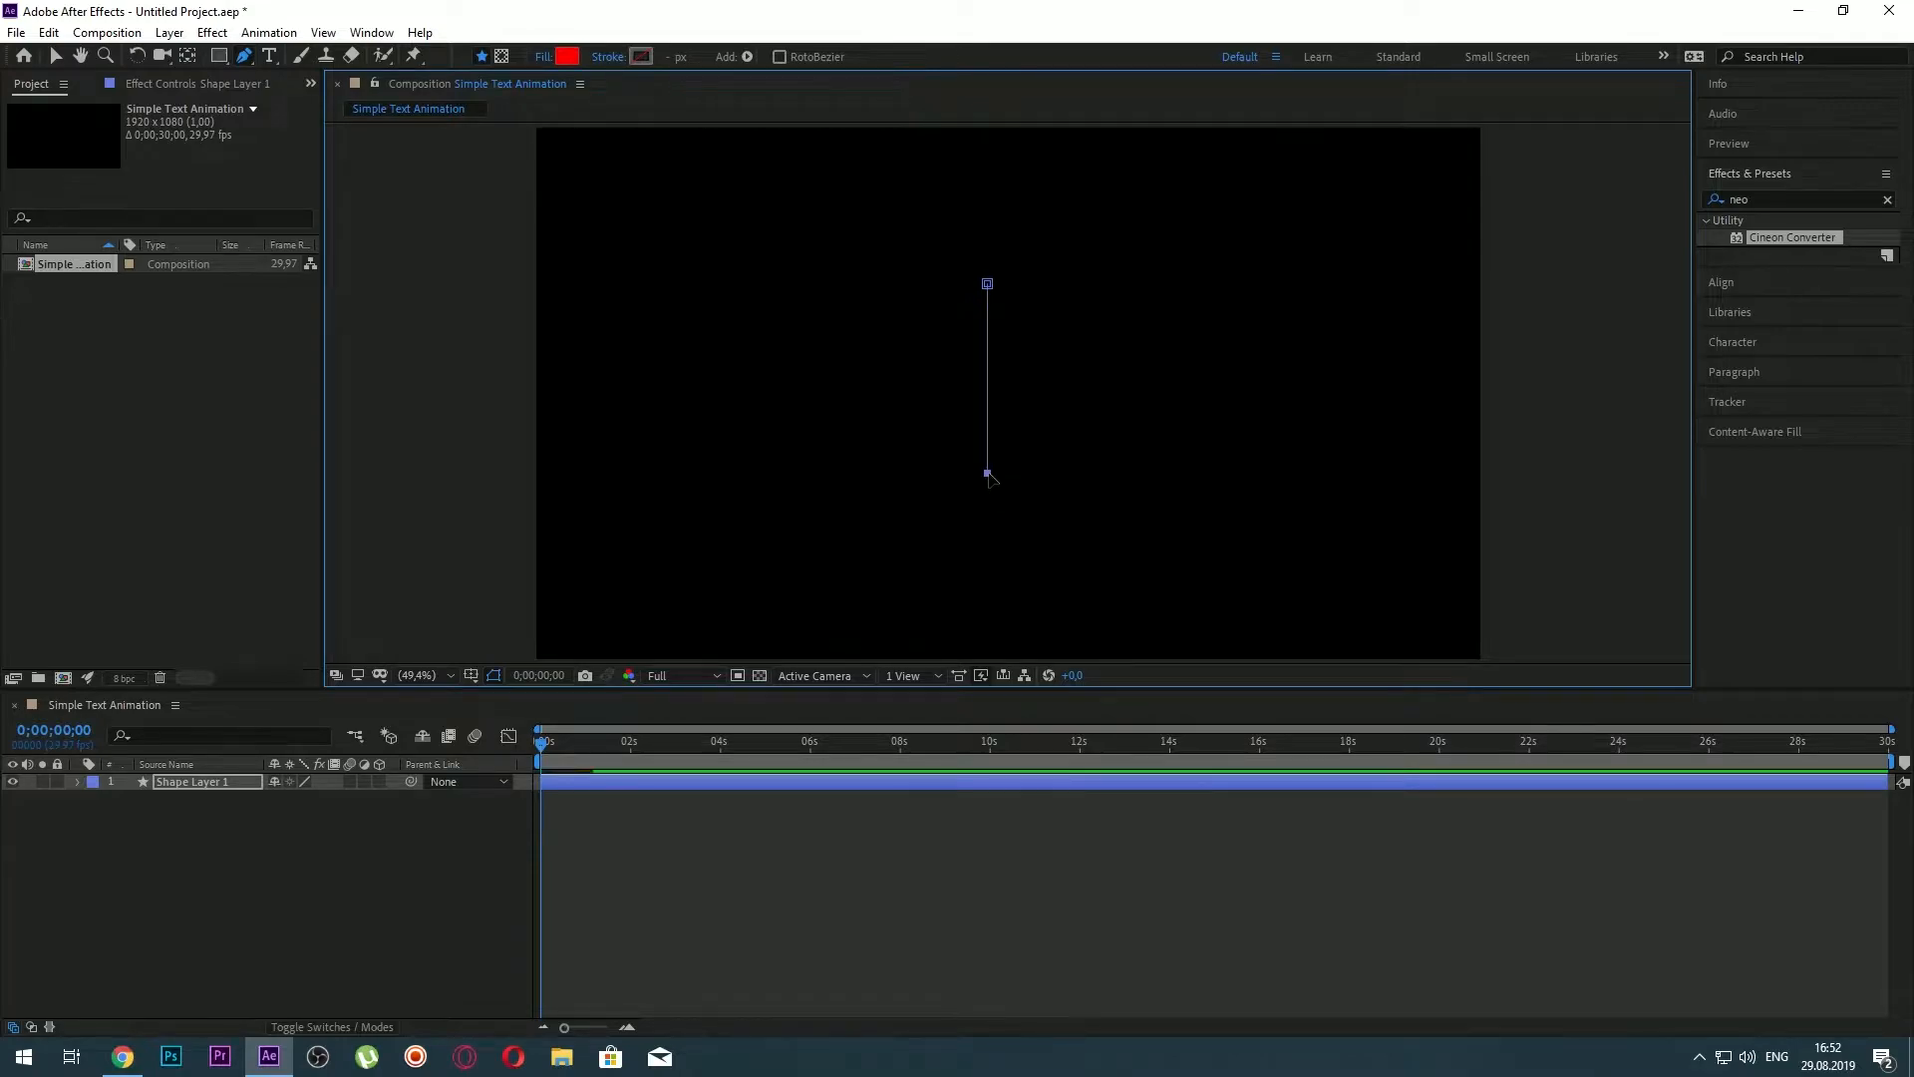
Set the vertical line shape's fill to None
click(416, 18)
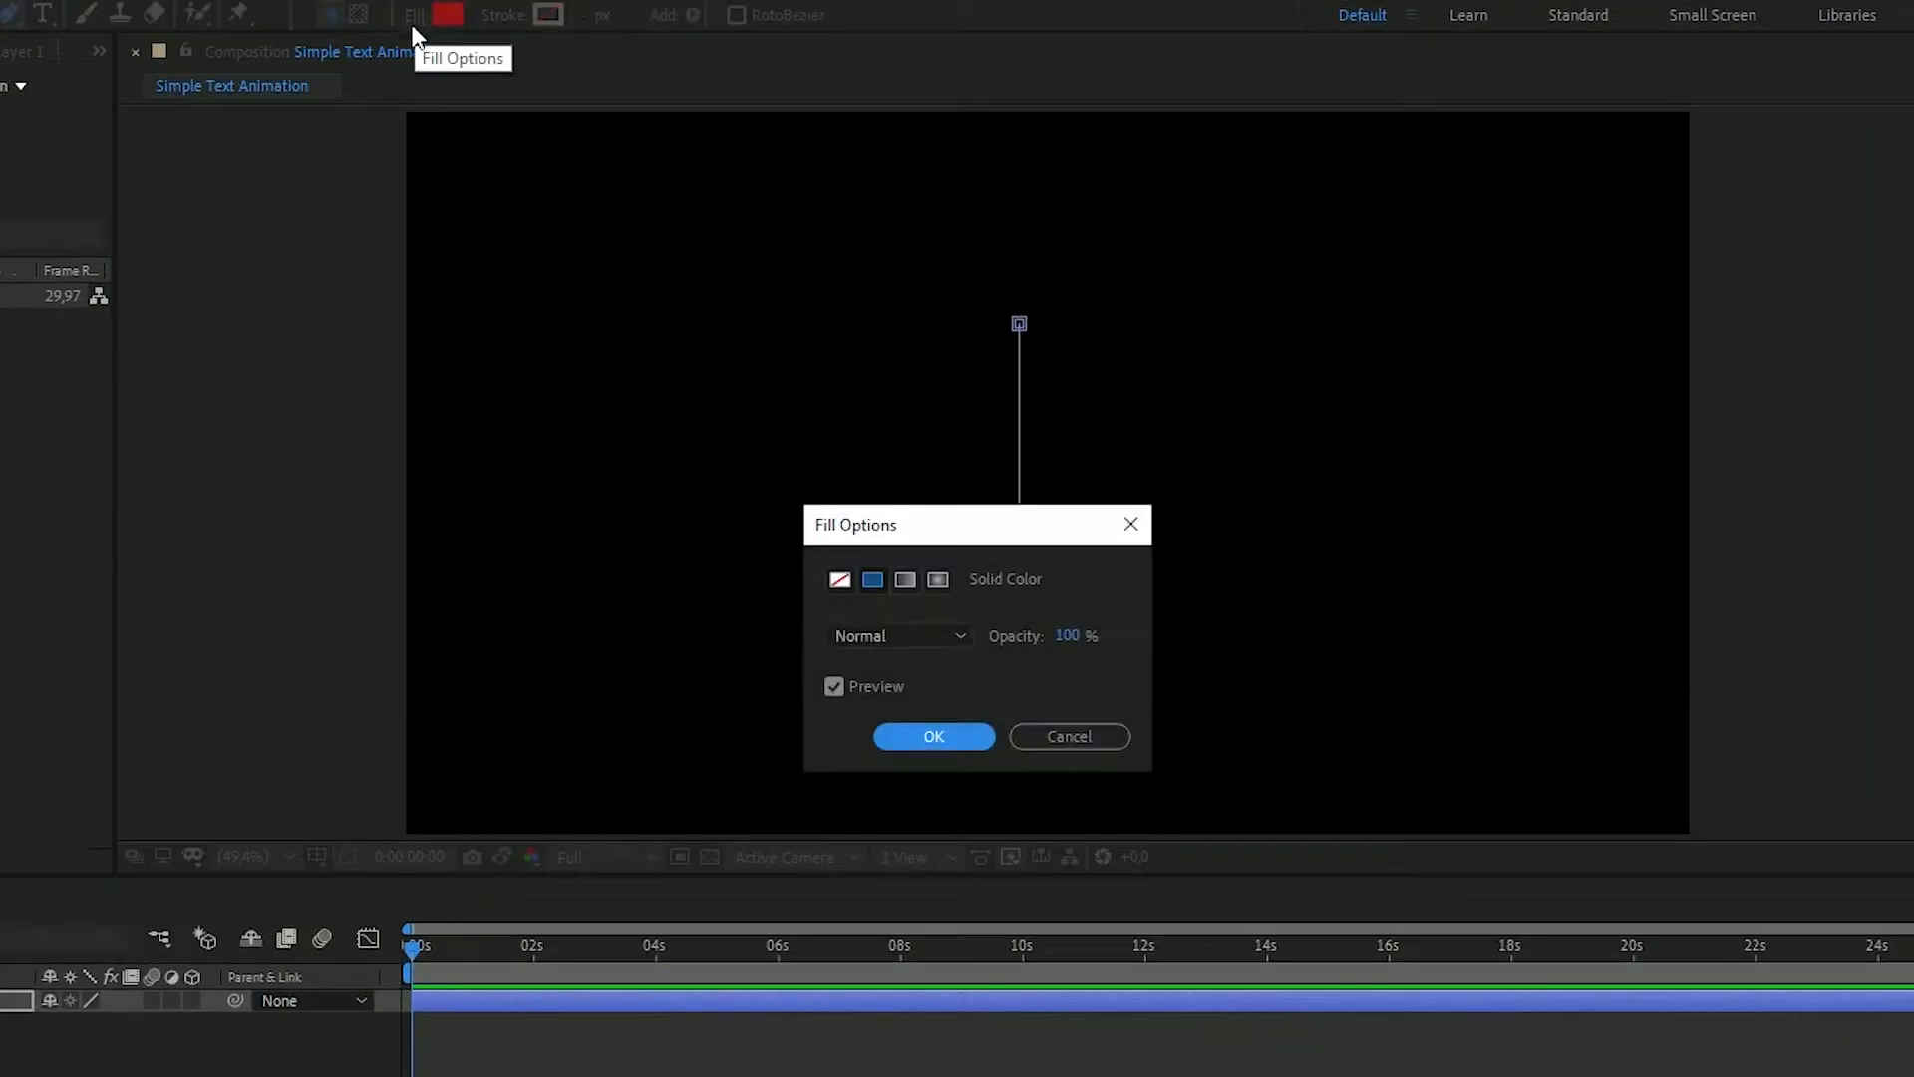
click(840, 581)
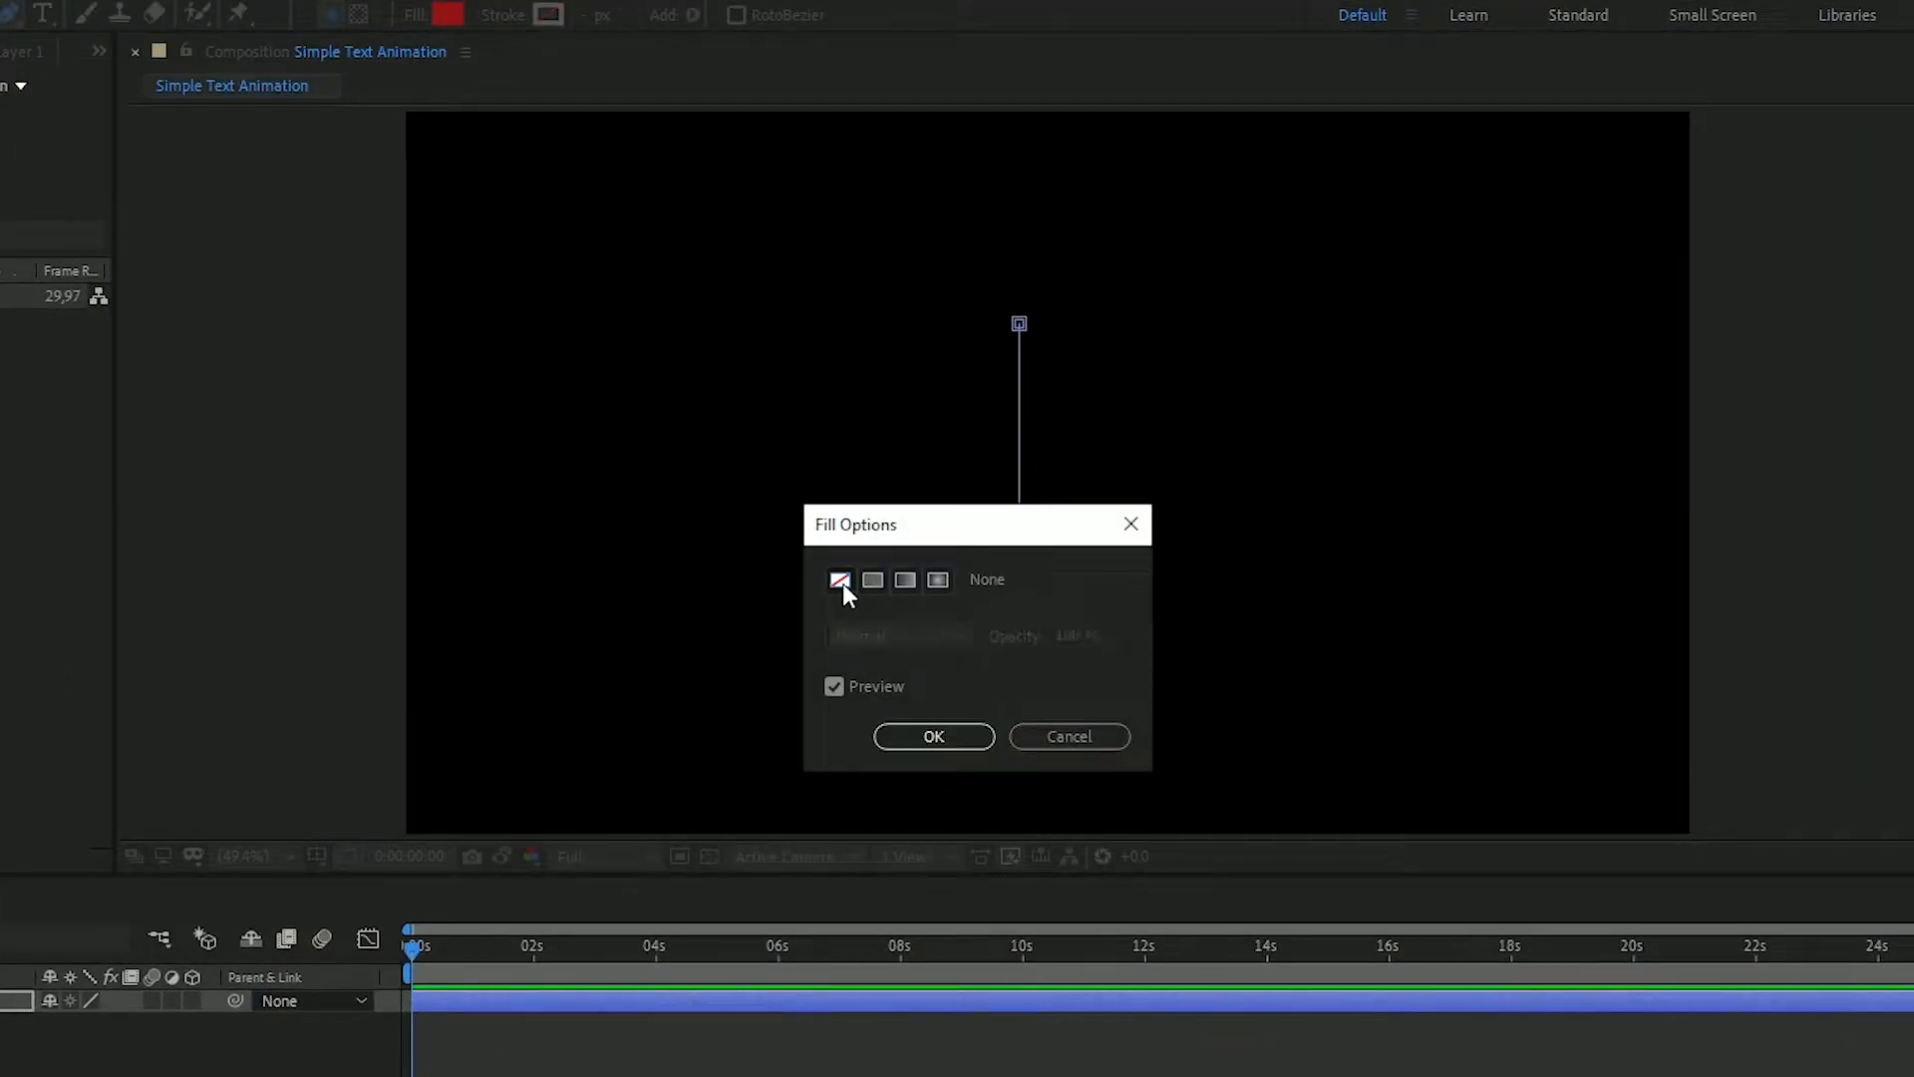
click(933, 736)
Give the vertical line a solid white stroke with a width of 10 px
click(508, 23)
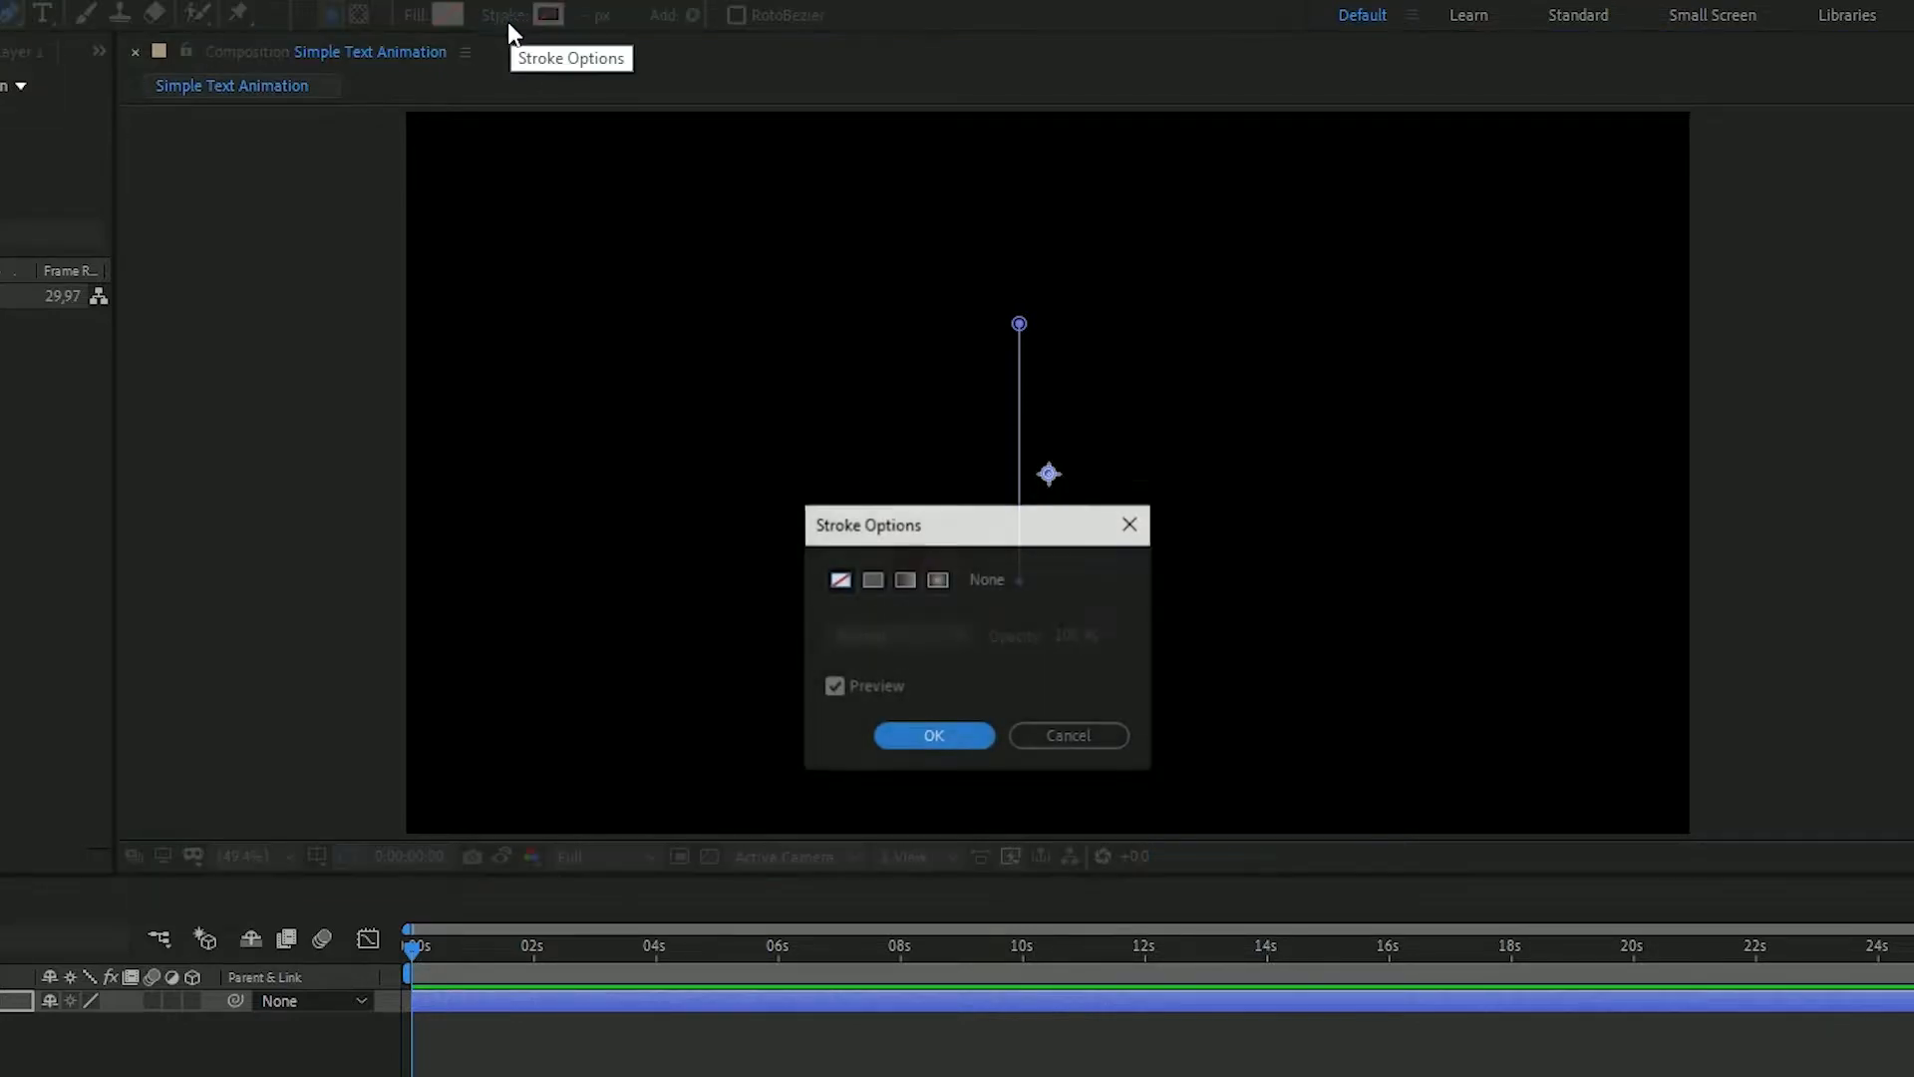
click(874, 580)
click(927, 736)
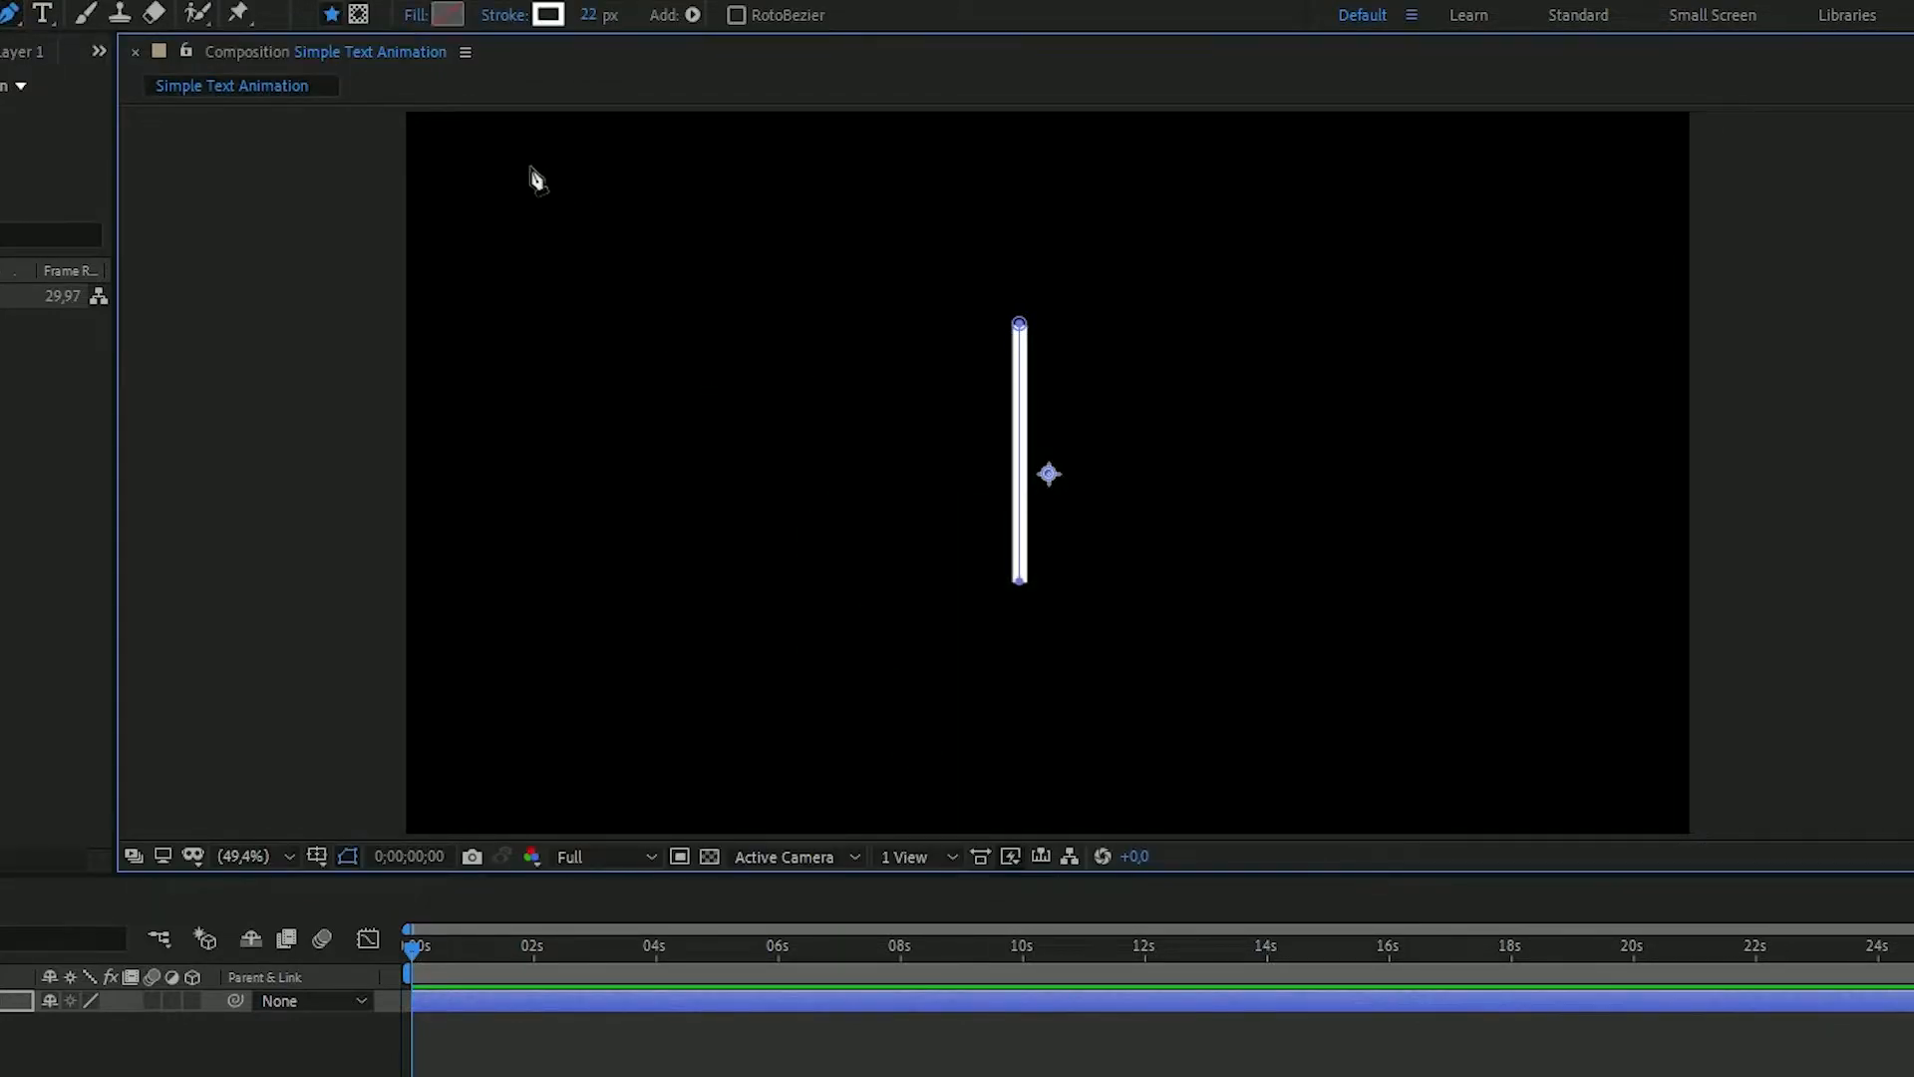
click(594, 16)
text(10)
key(Return)
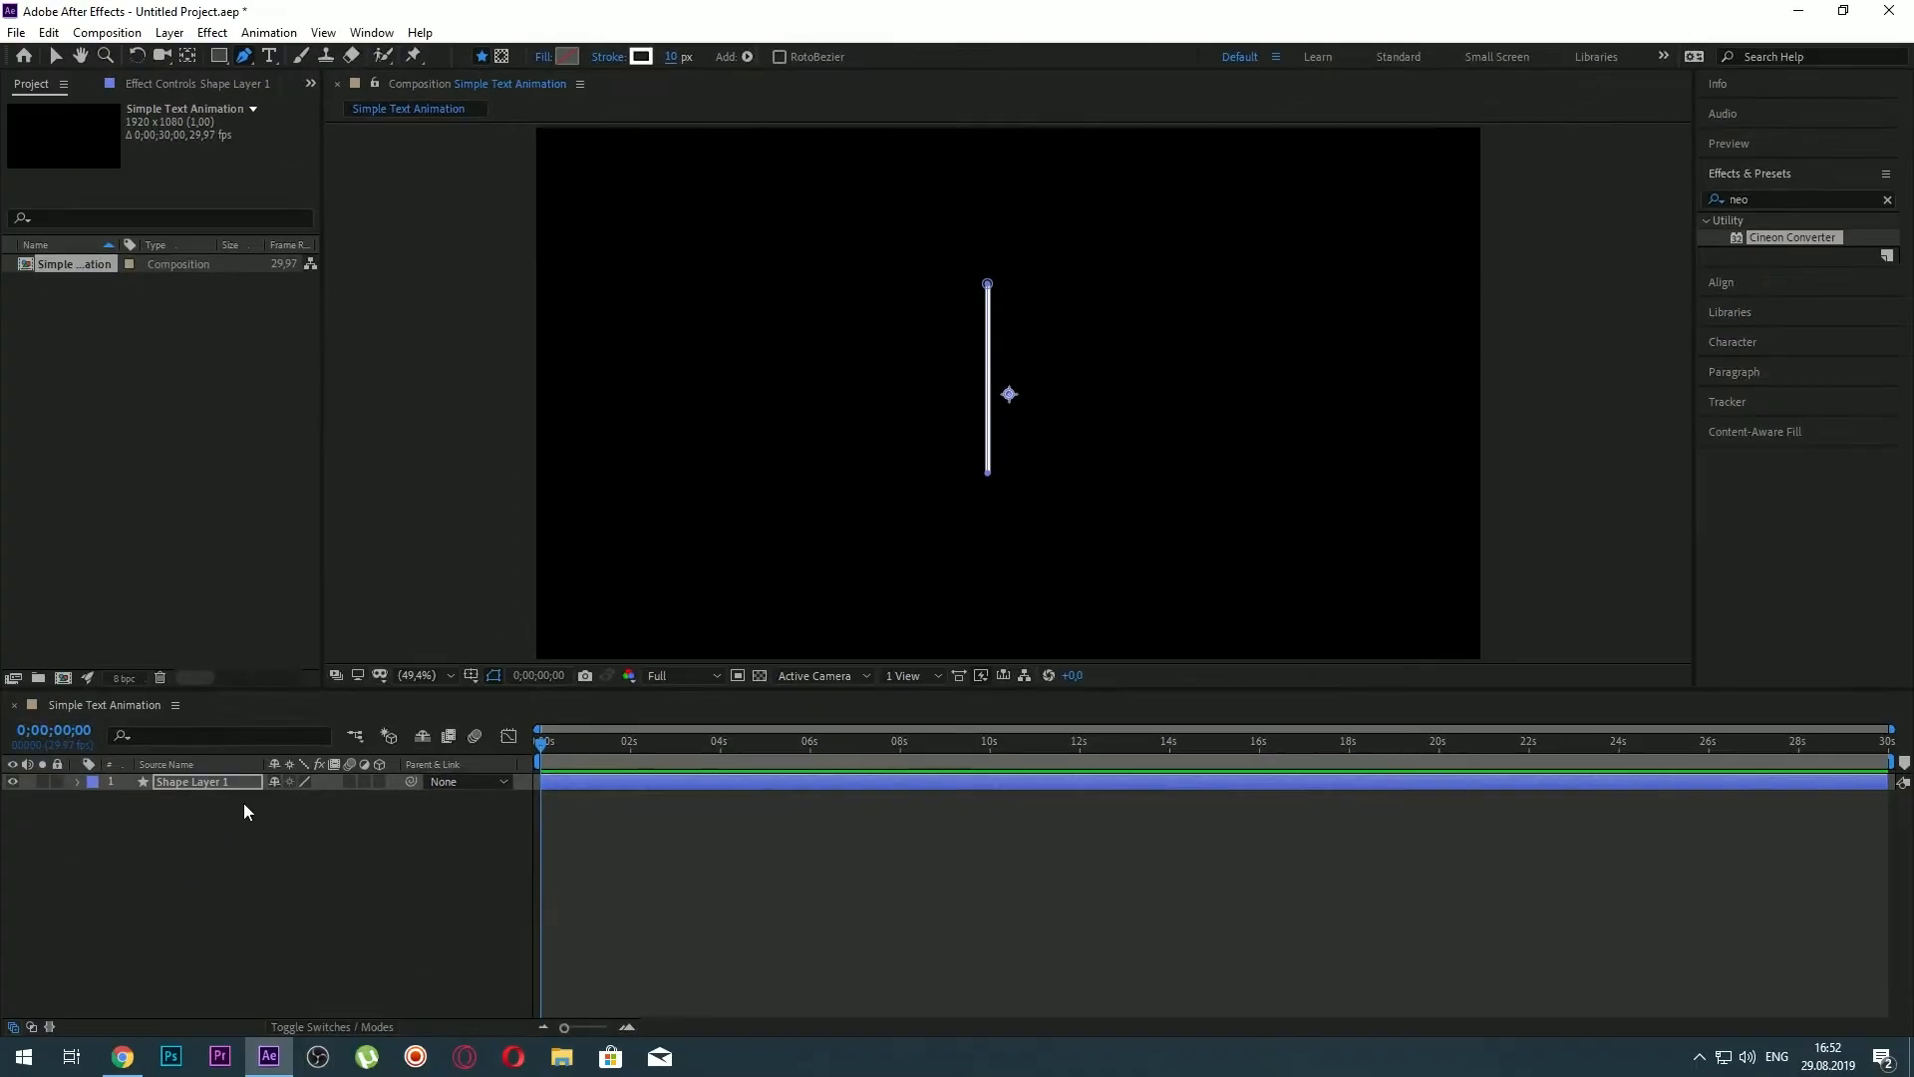
Show the line layer's transform properties and unlink its horizontal and vertical Scale values
click(201, 784)
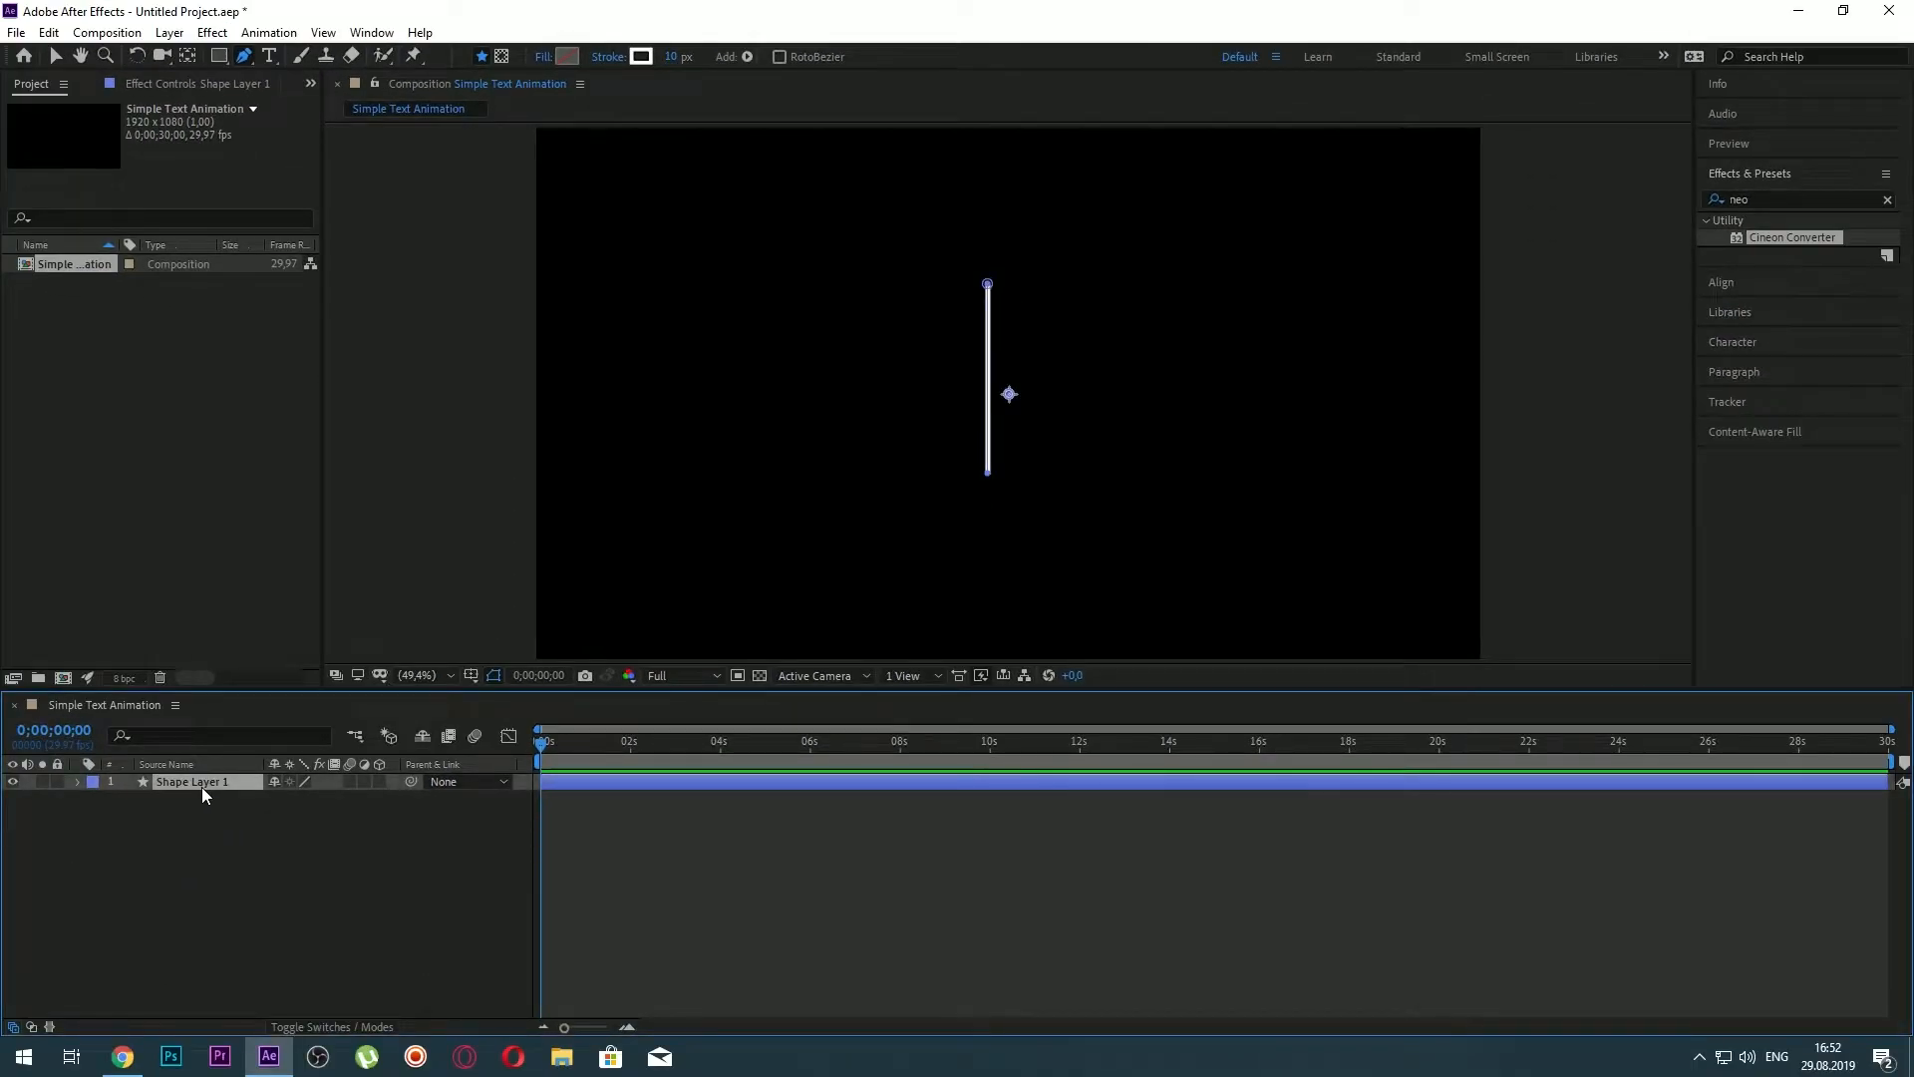
click(77, 782)
click(146, 729)
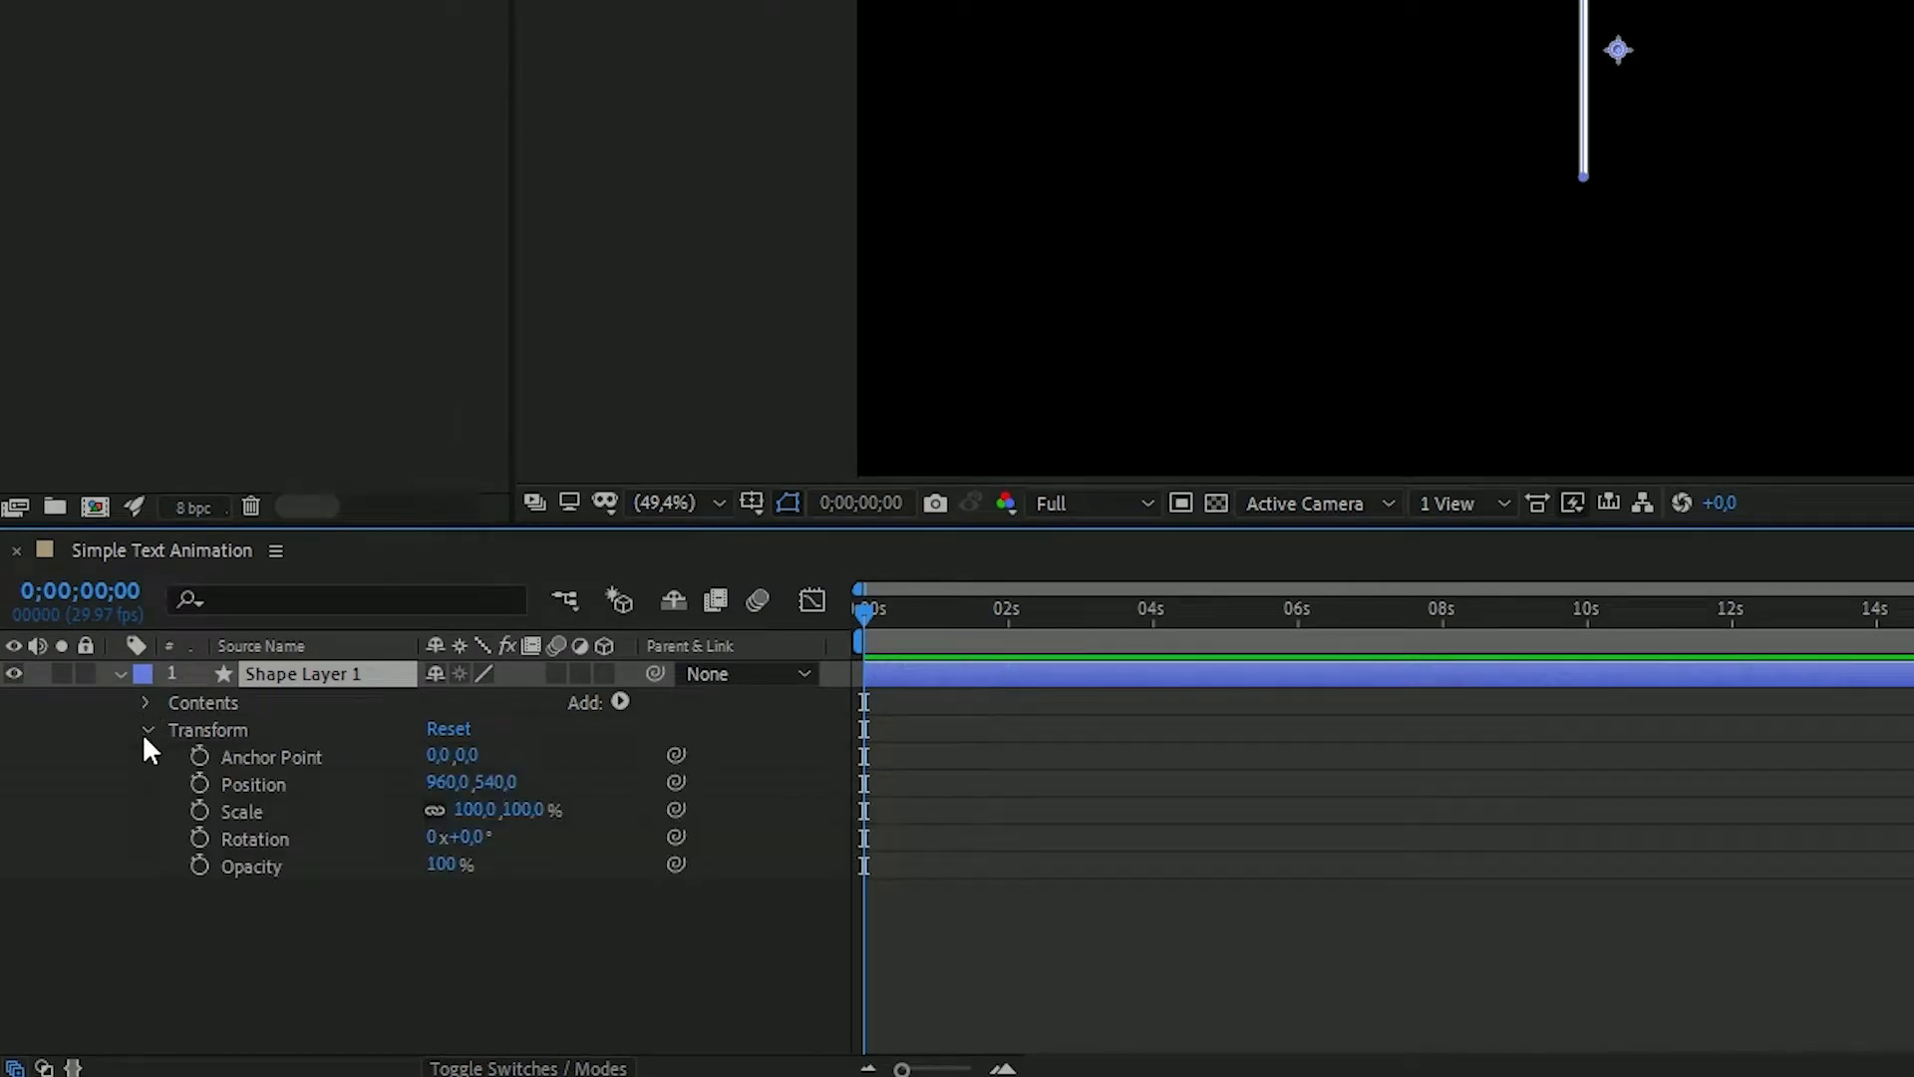
click(435, 809)
Keyframe the line's vertical Scale from 0% to 100%, placing the 0% keyframe near the start of the timeline
drag(864, 629, 906, 627)
click(200, 811)
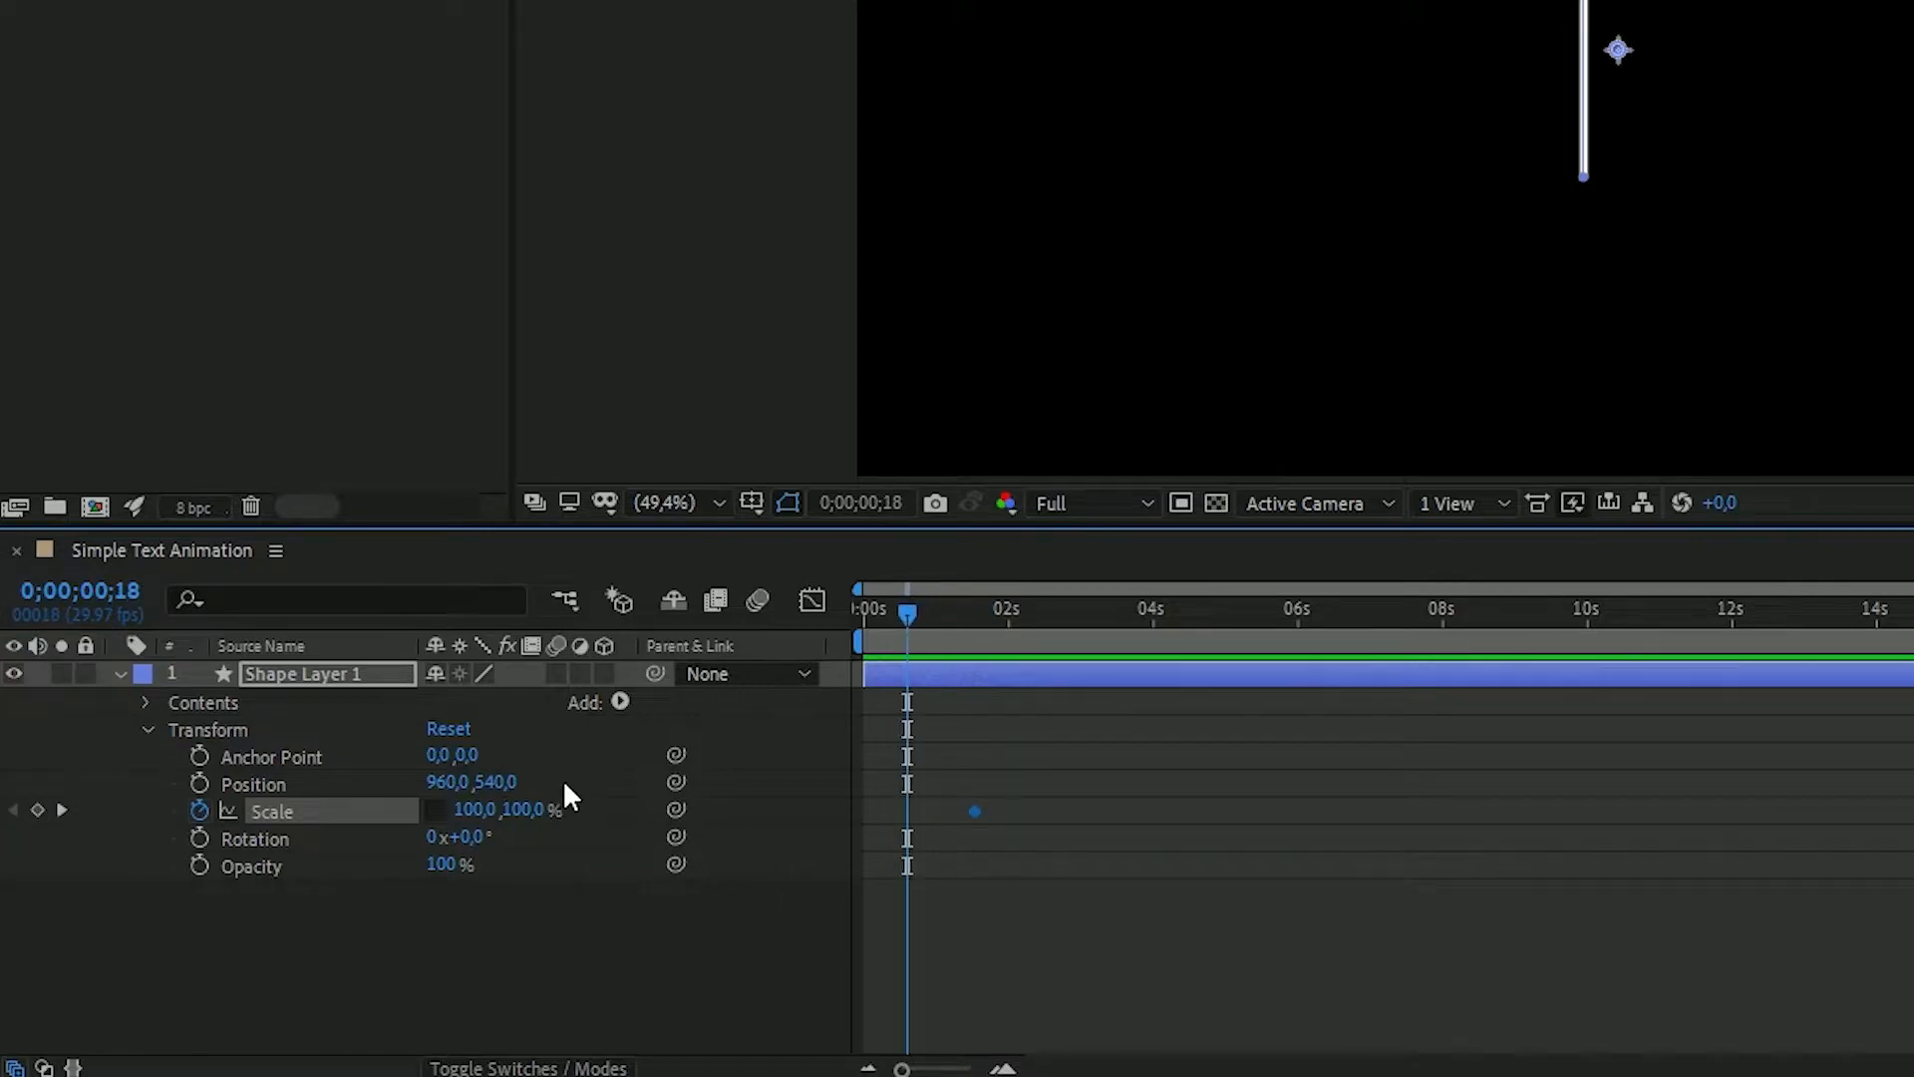
click(525, 809)
key(Return)
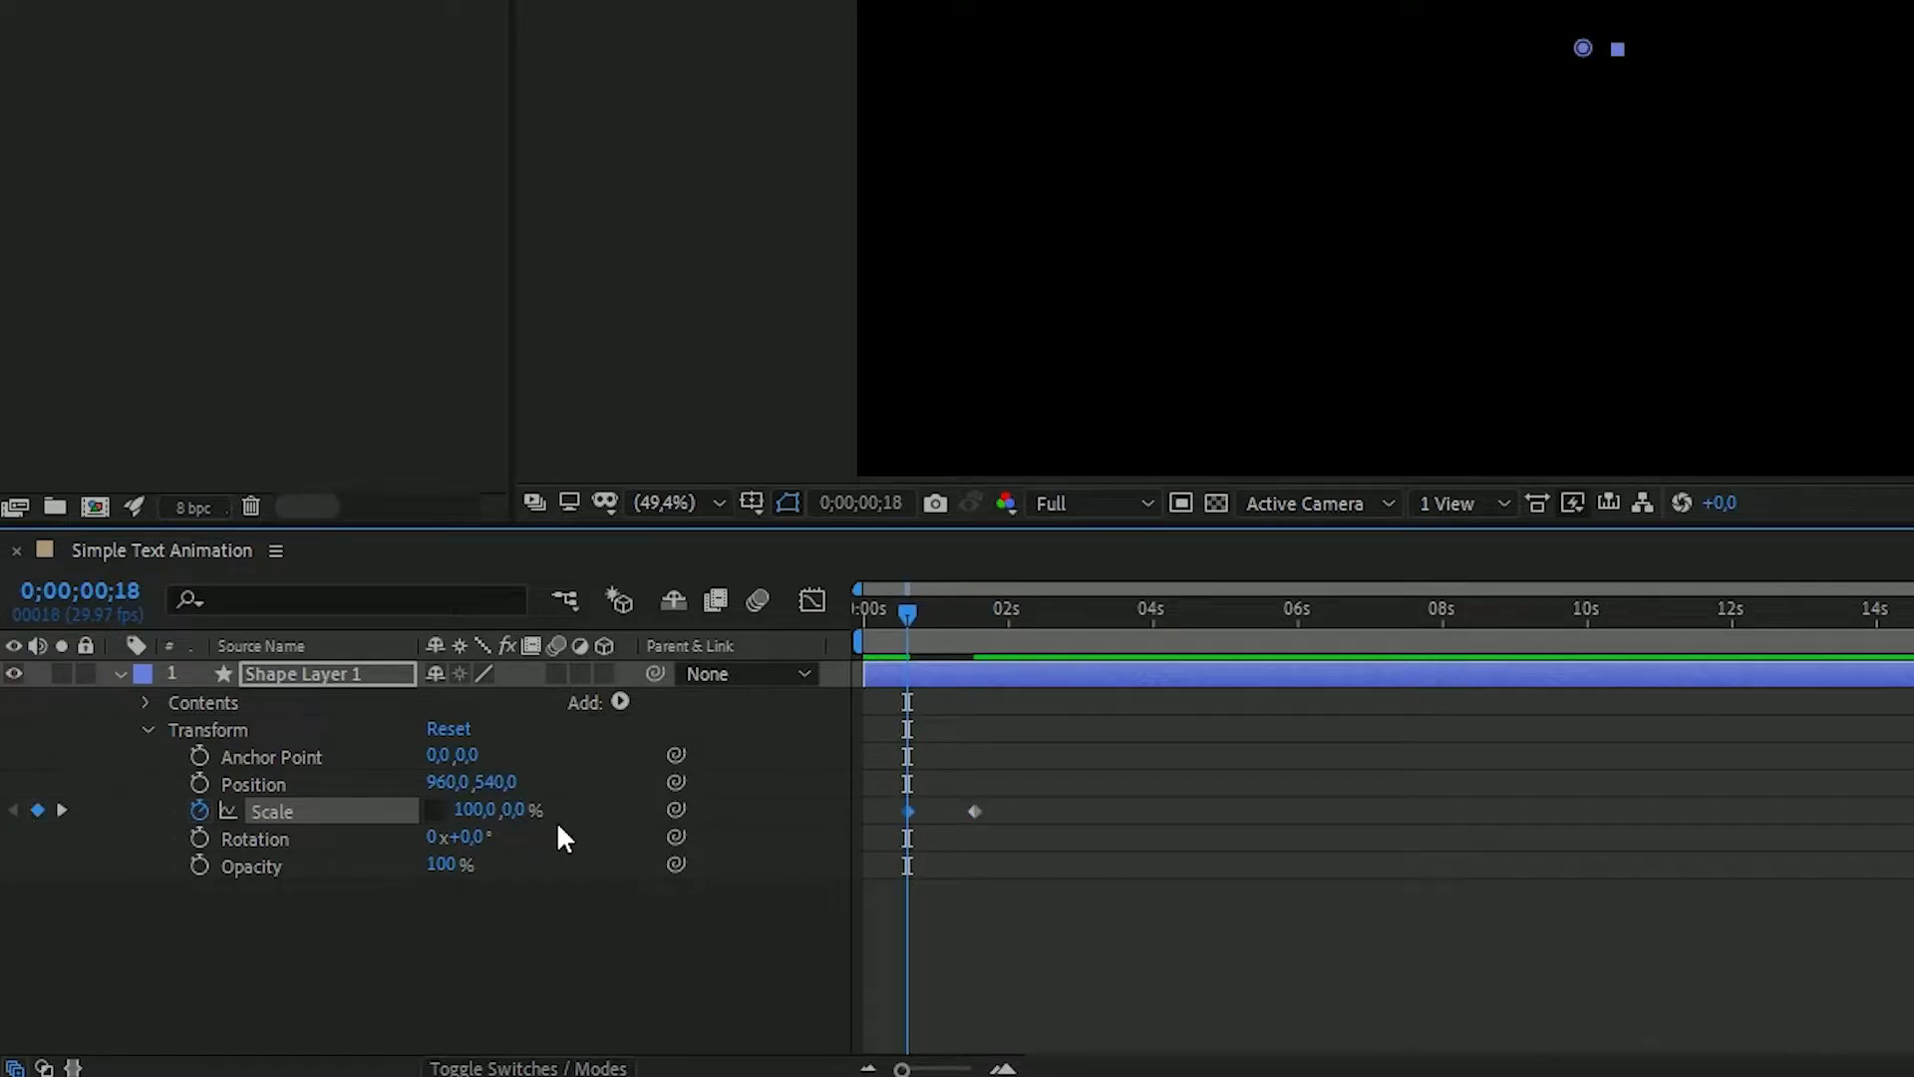
drag(906, 809, 865, 798)
Apply Easy Ease to the line's Scale keyframes, reshape their speed curve to peak early, and preview the animation
key(F9)
click(813, 599)
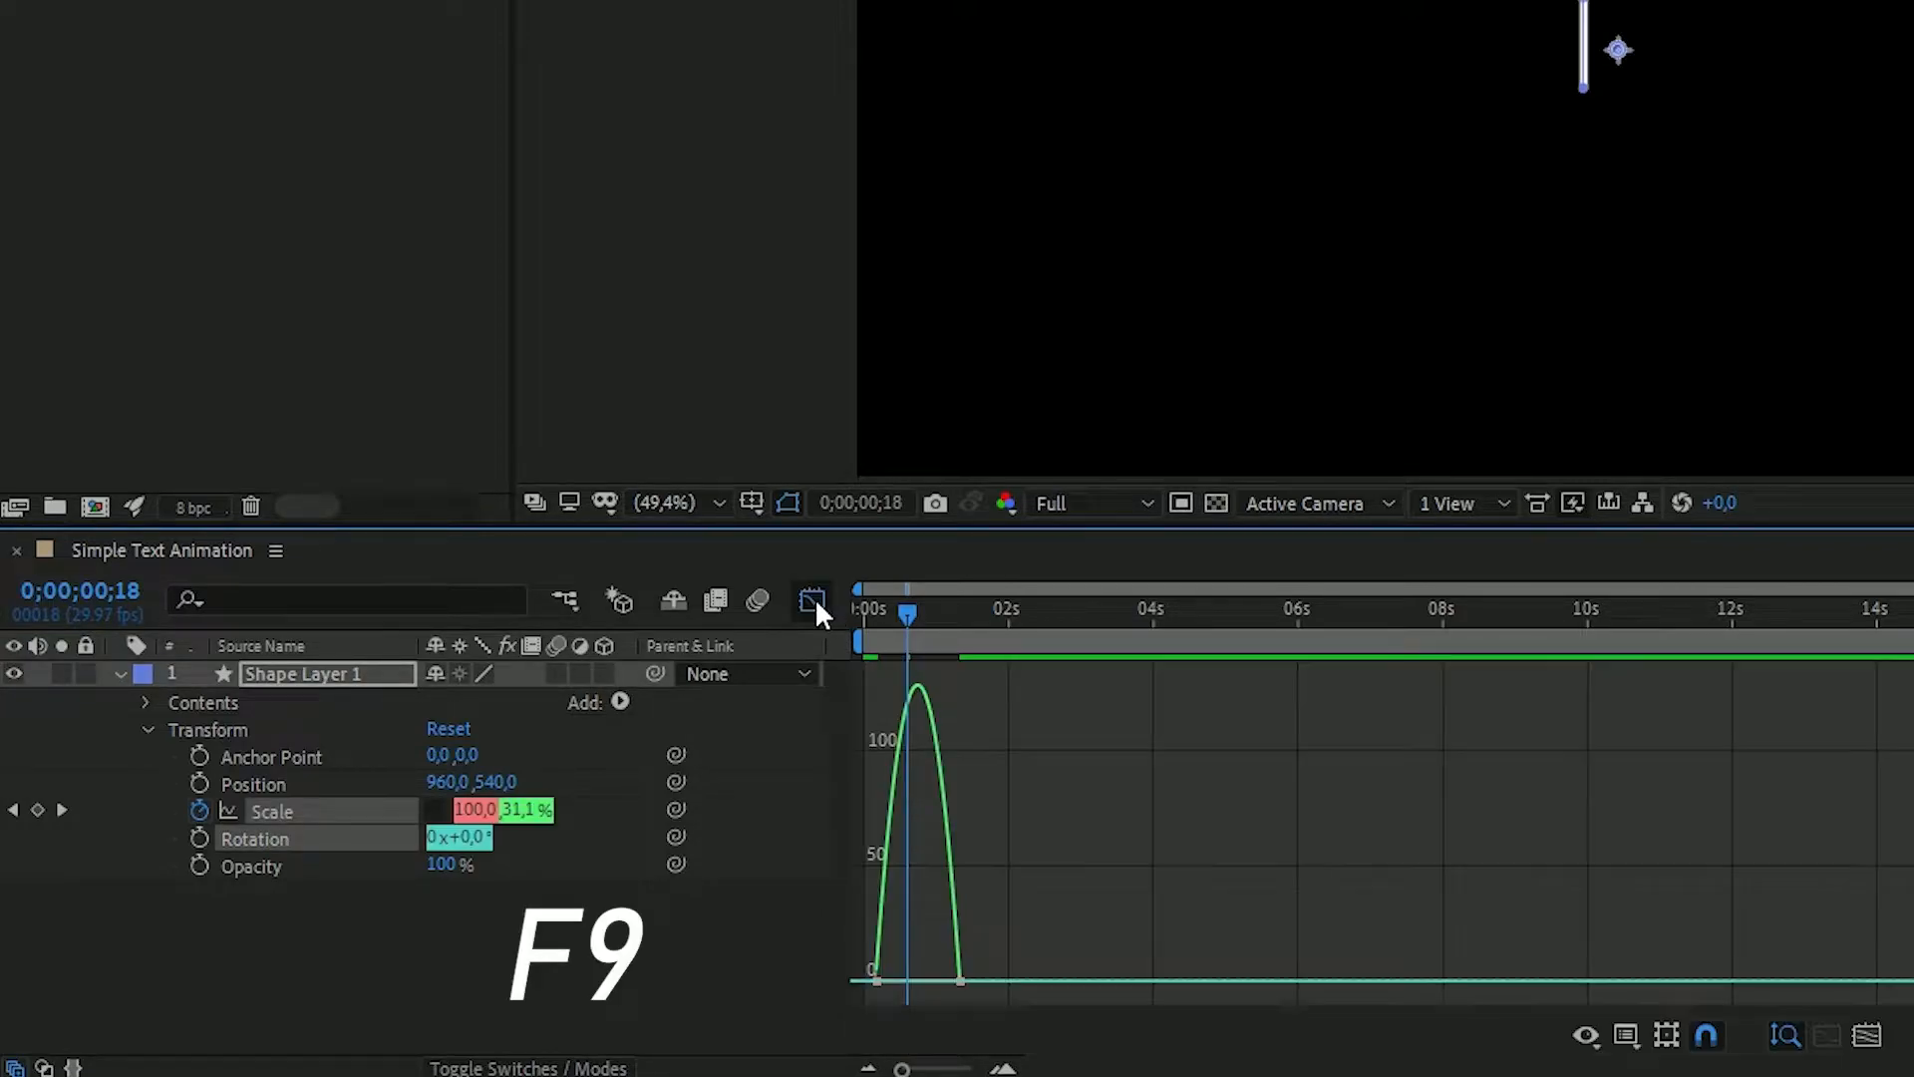
drag(980, 997, 929, 981)
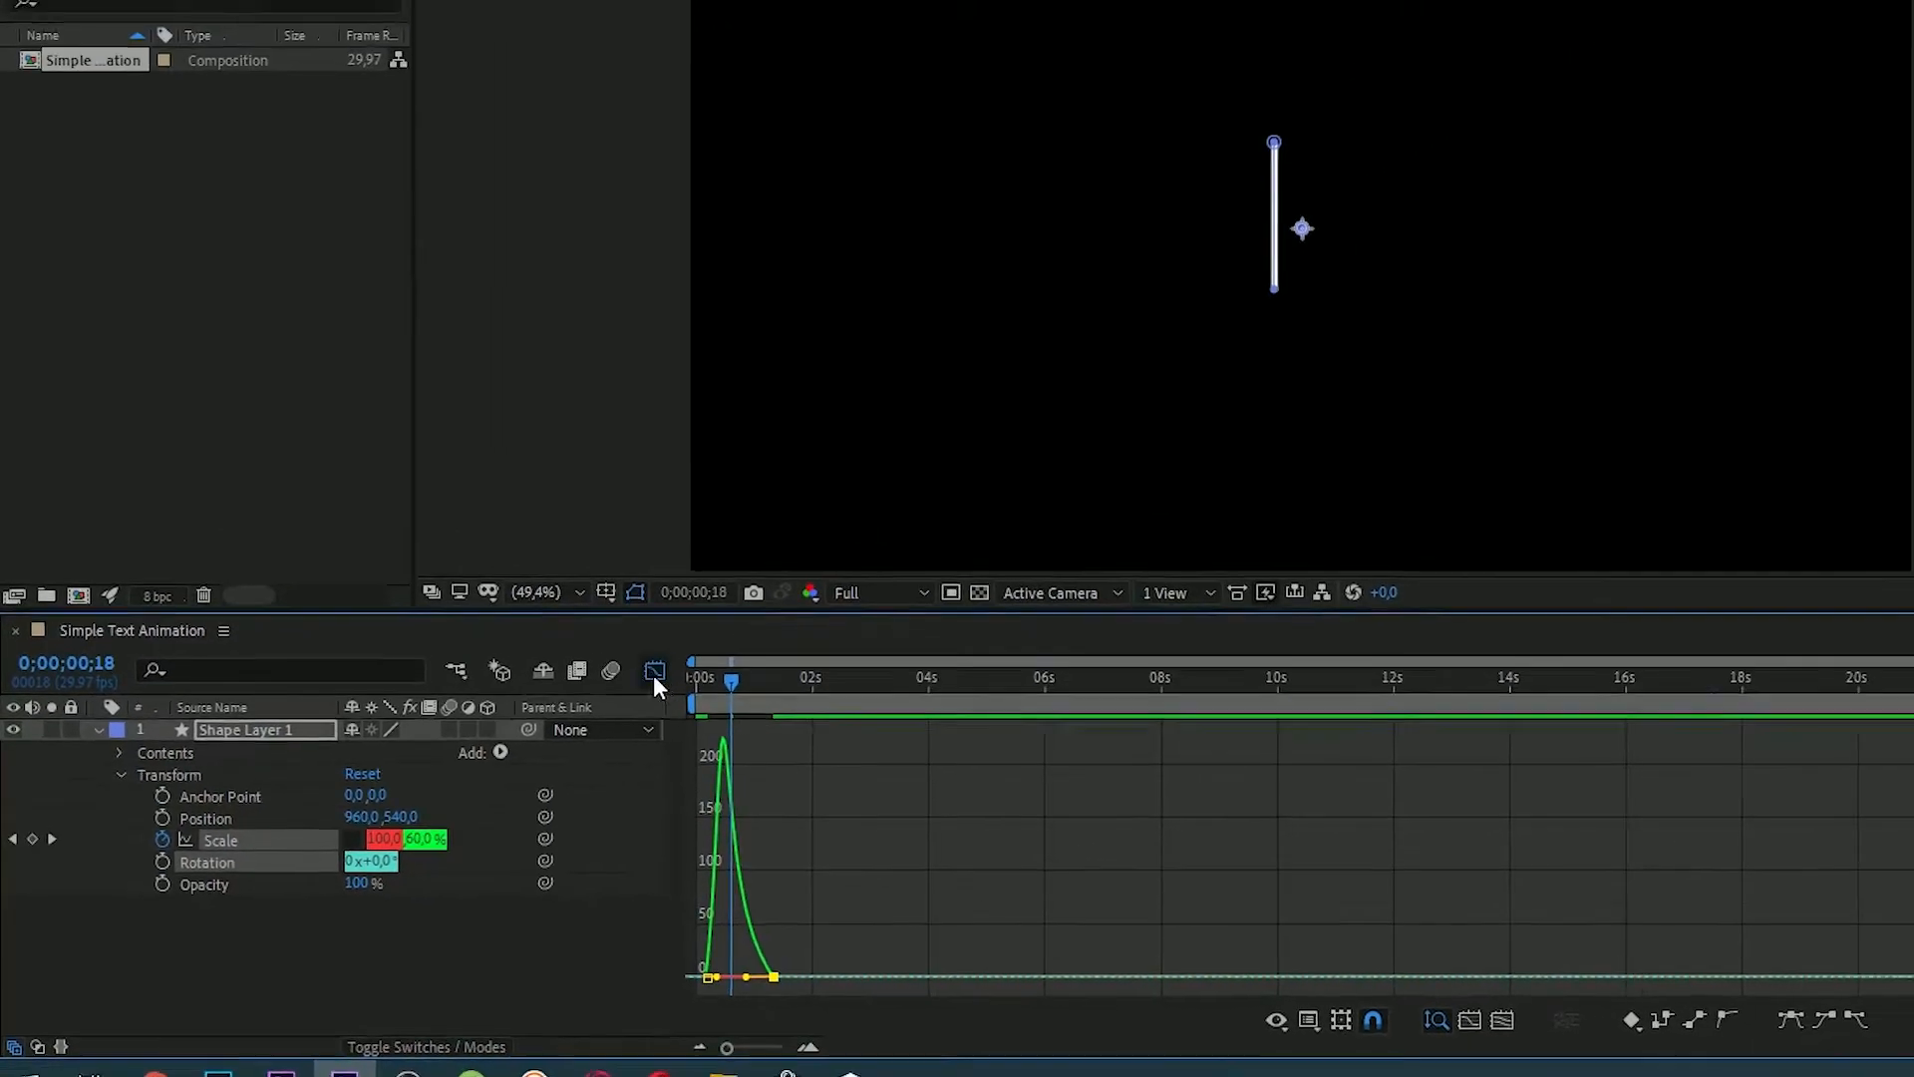
click(654, 672)
key(space)
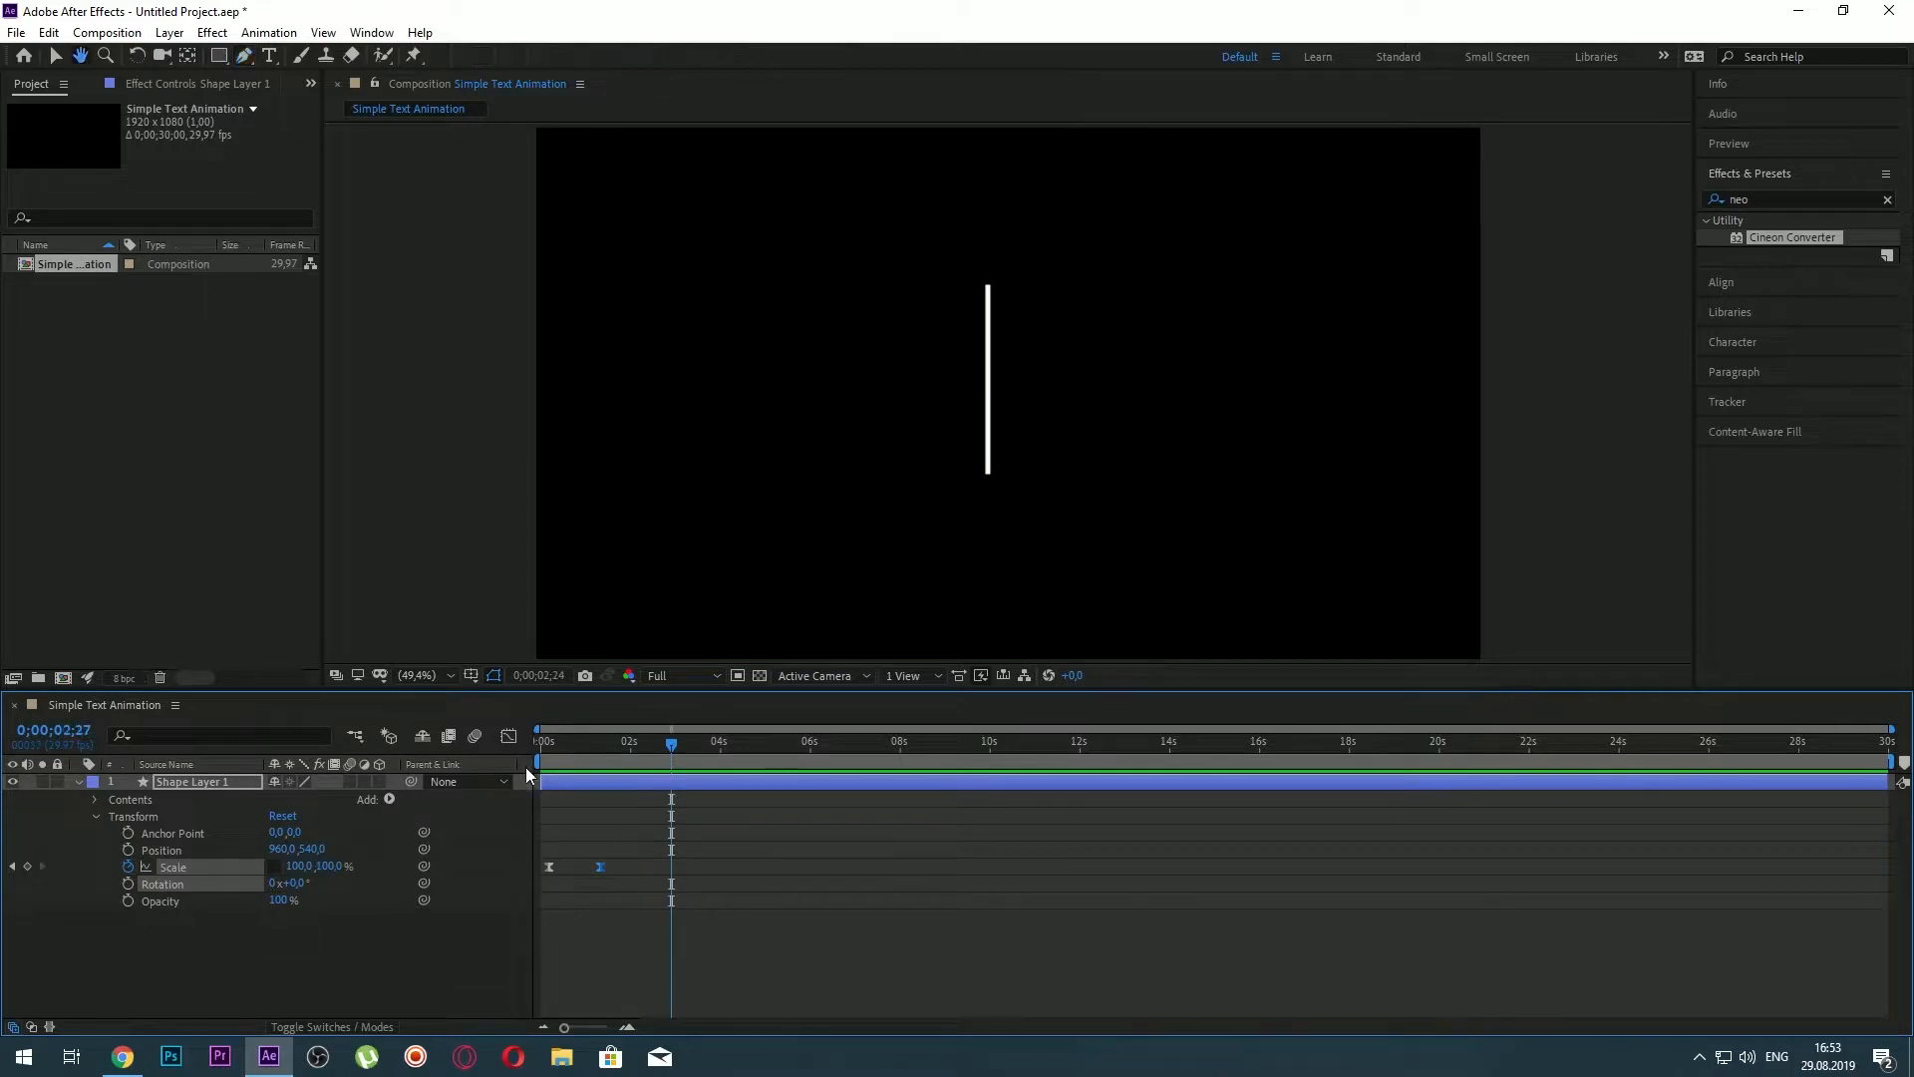
Create a new text layer reading SR
click(238, 953)
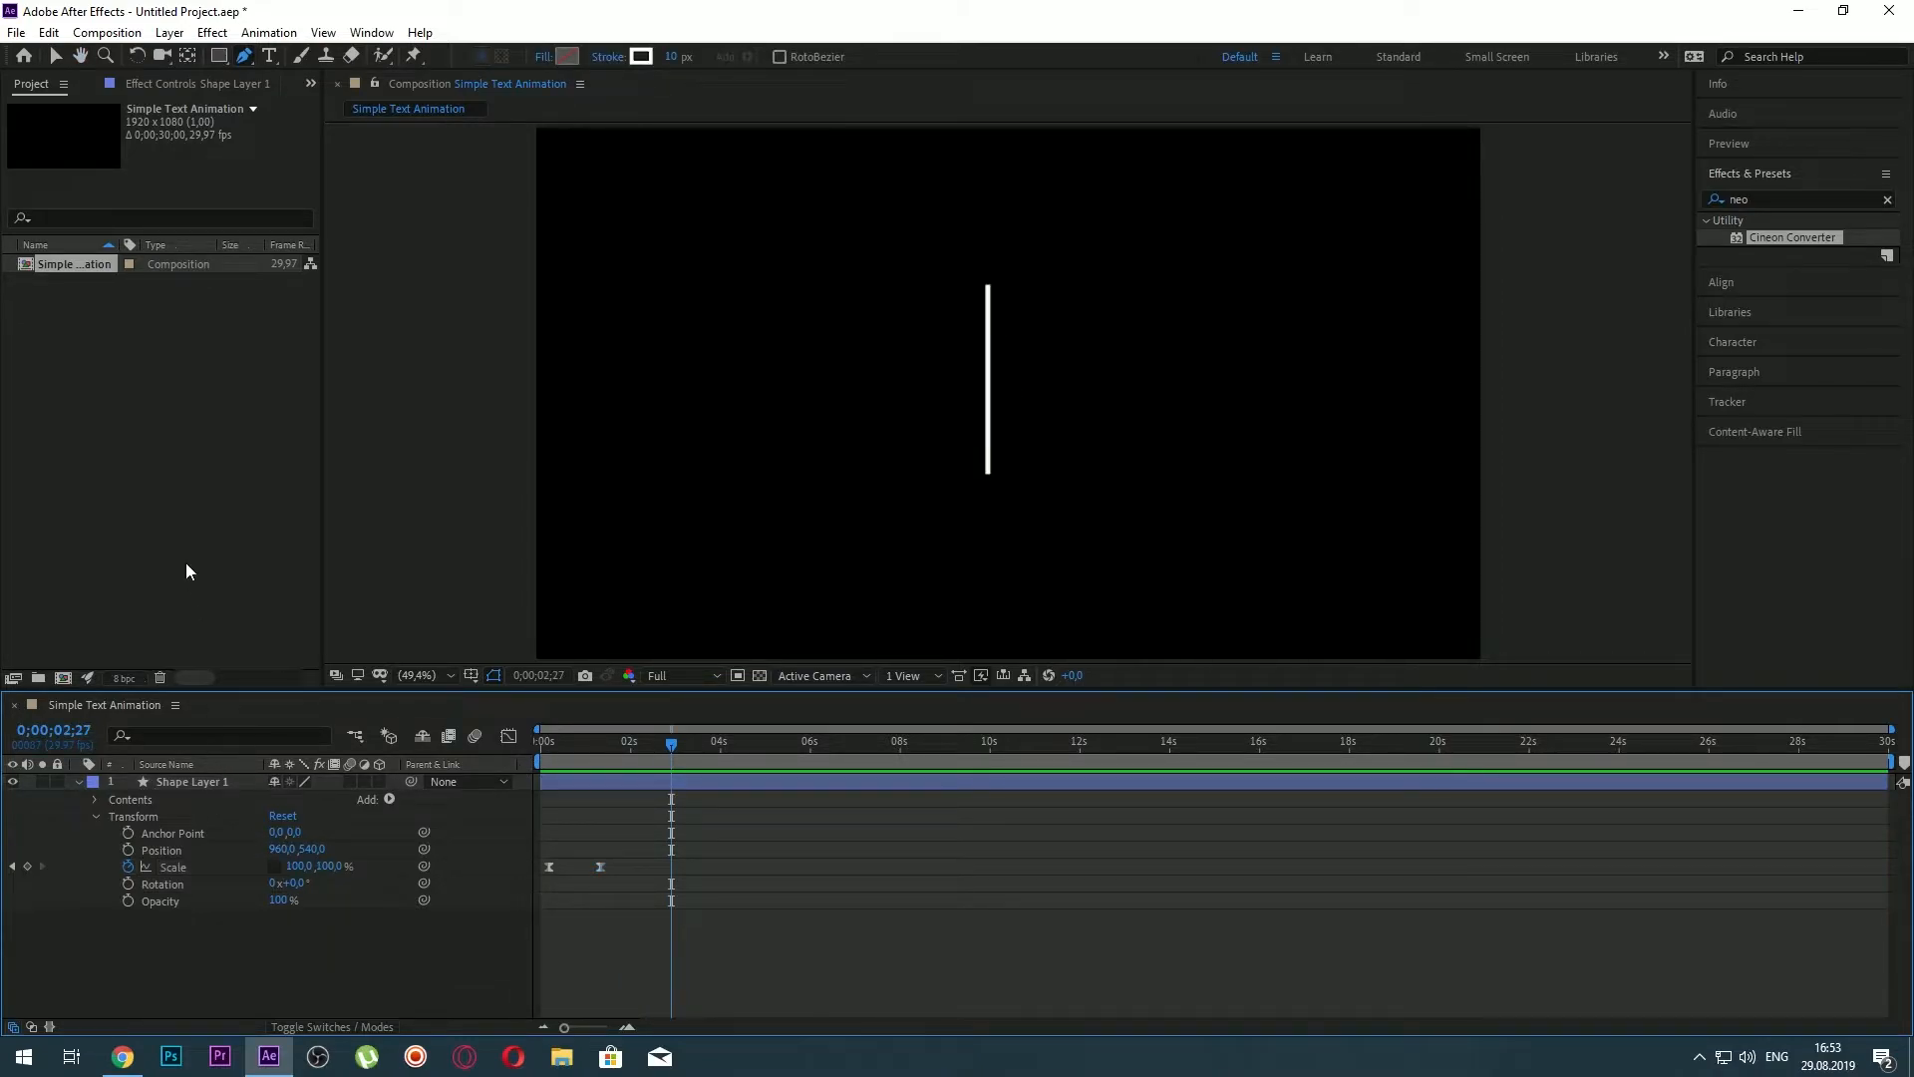
right_click(221, 943)
mouse_move(399, 718)
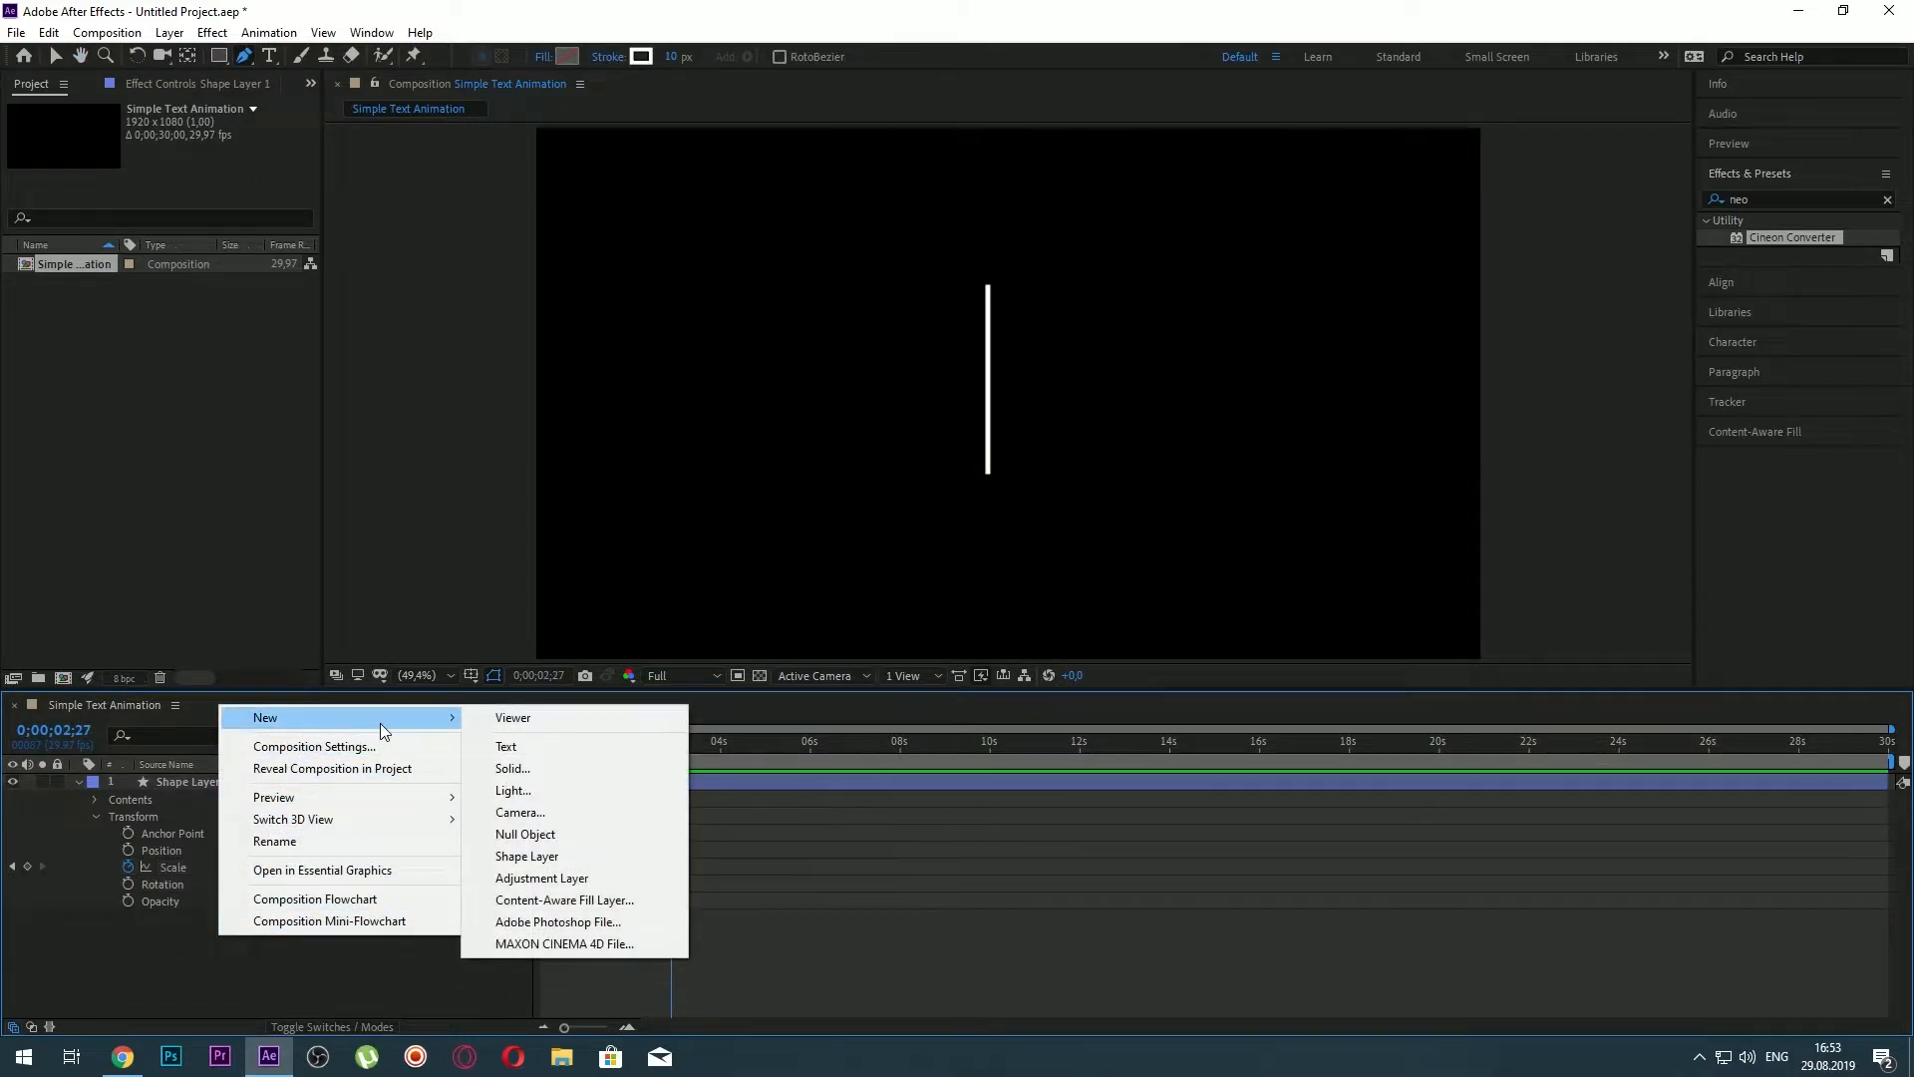
click(503, 747)
text(S)
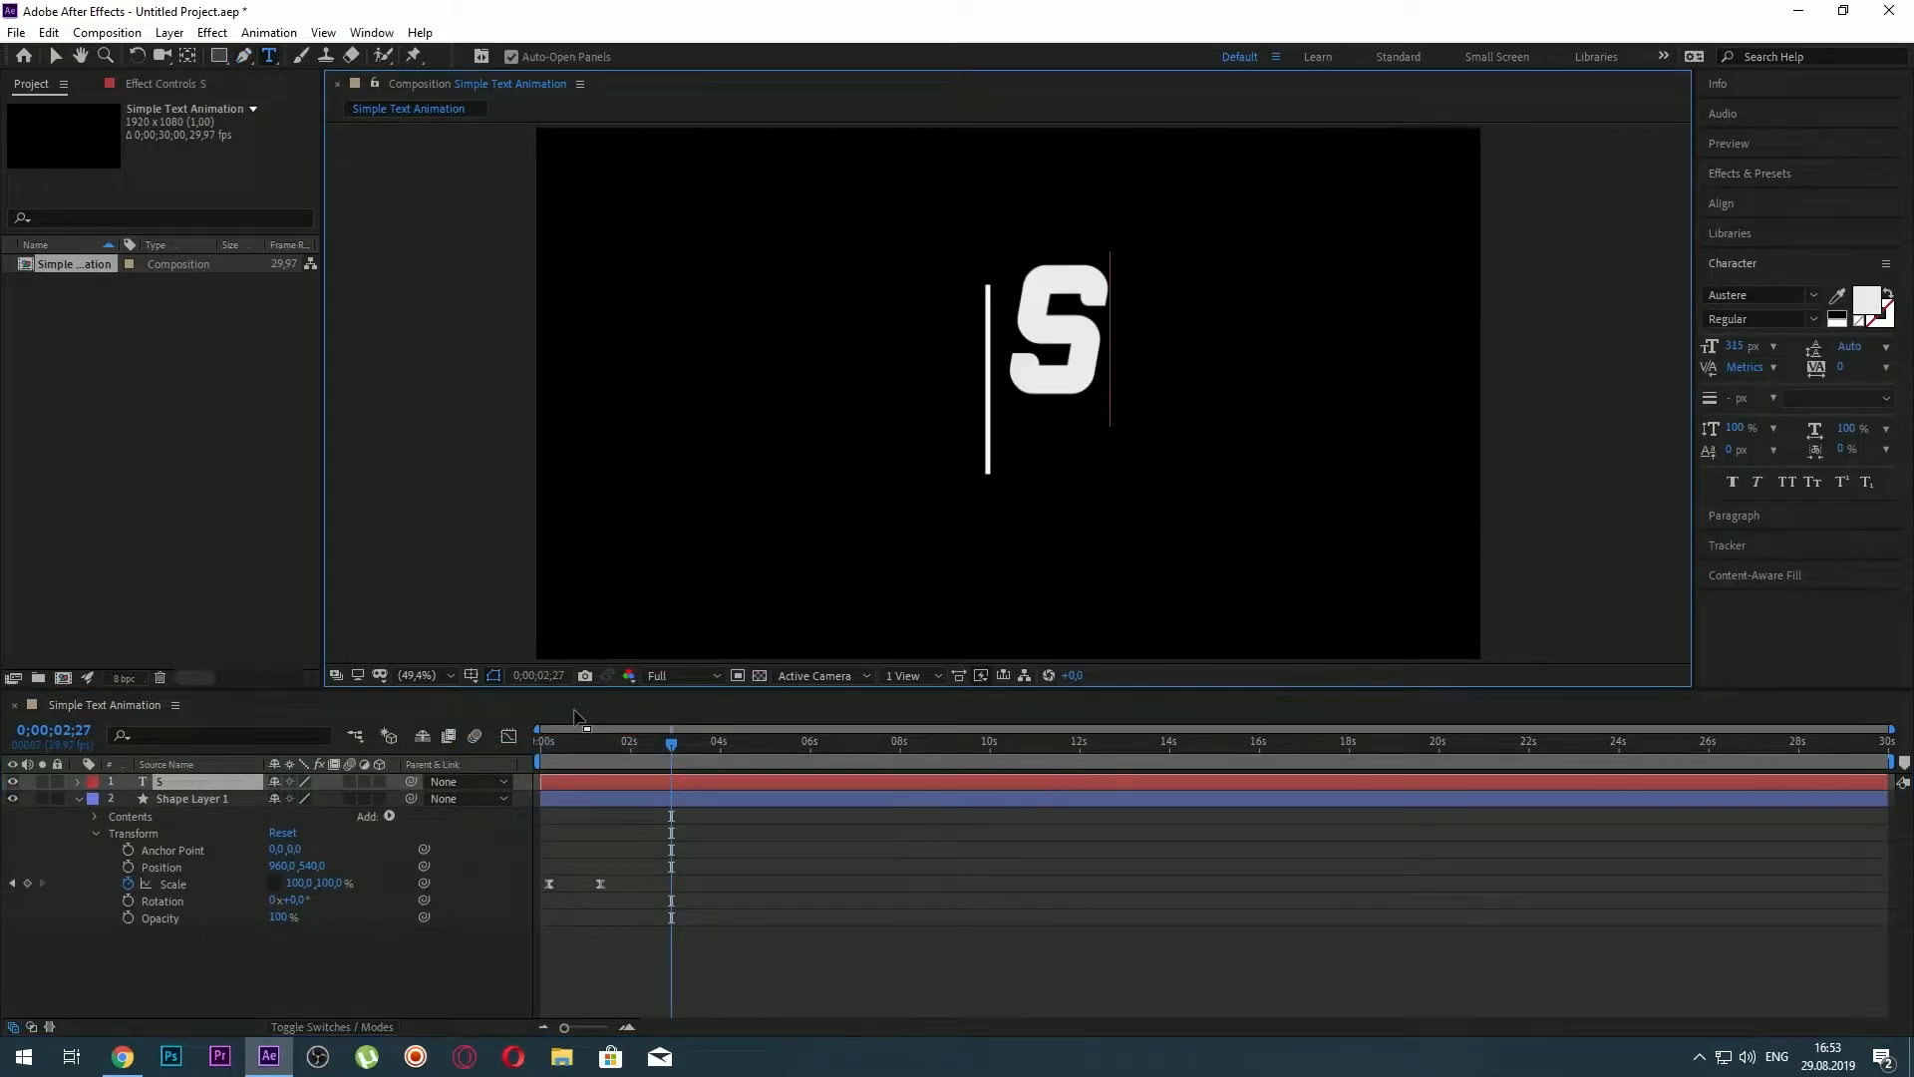
text(R)
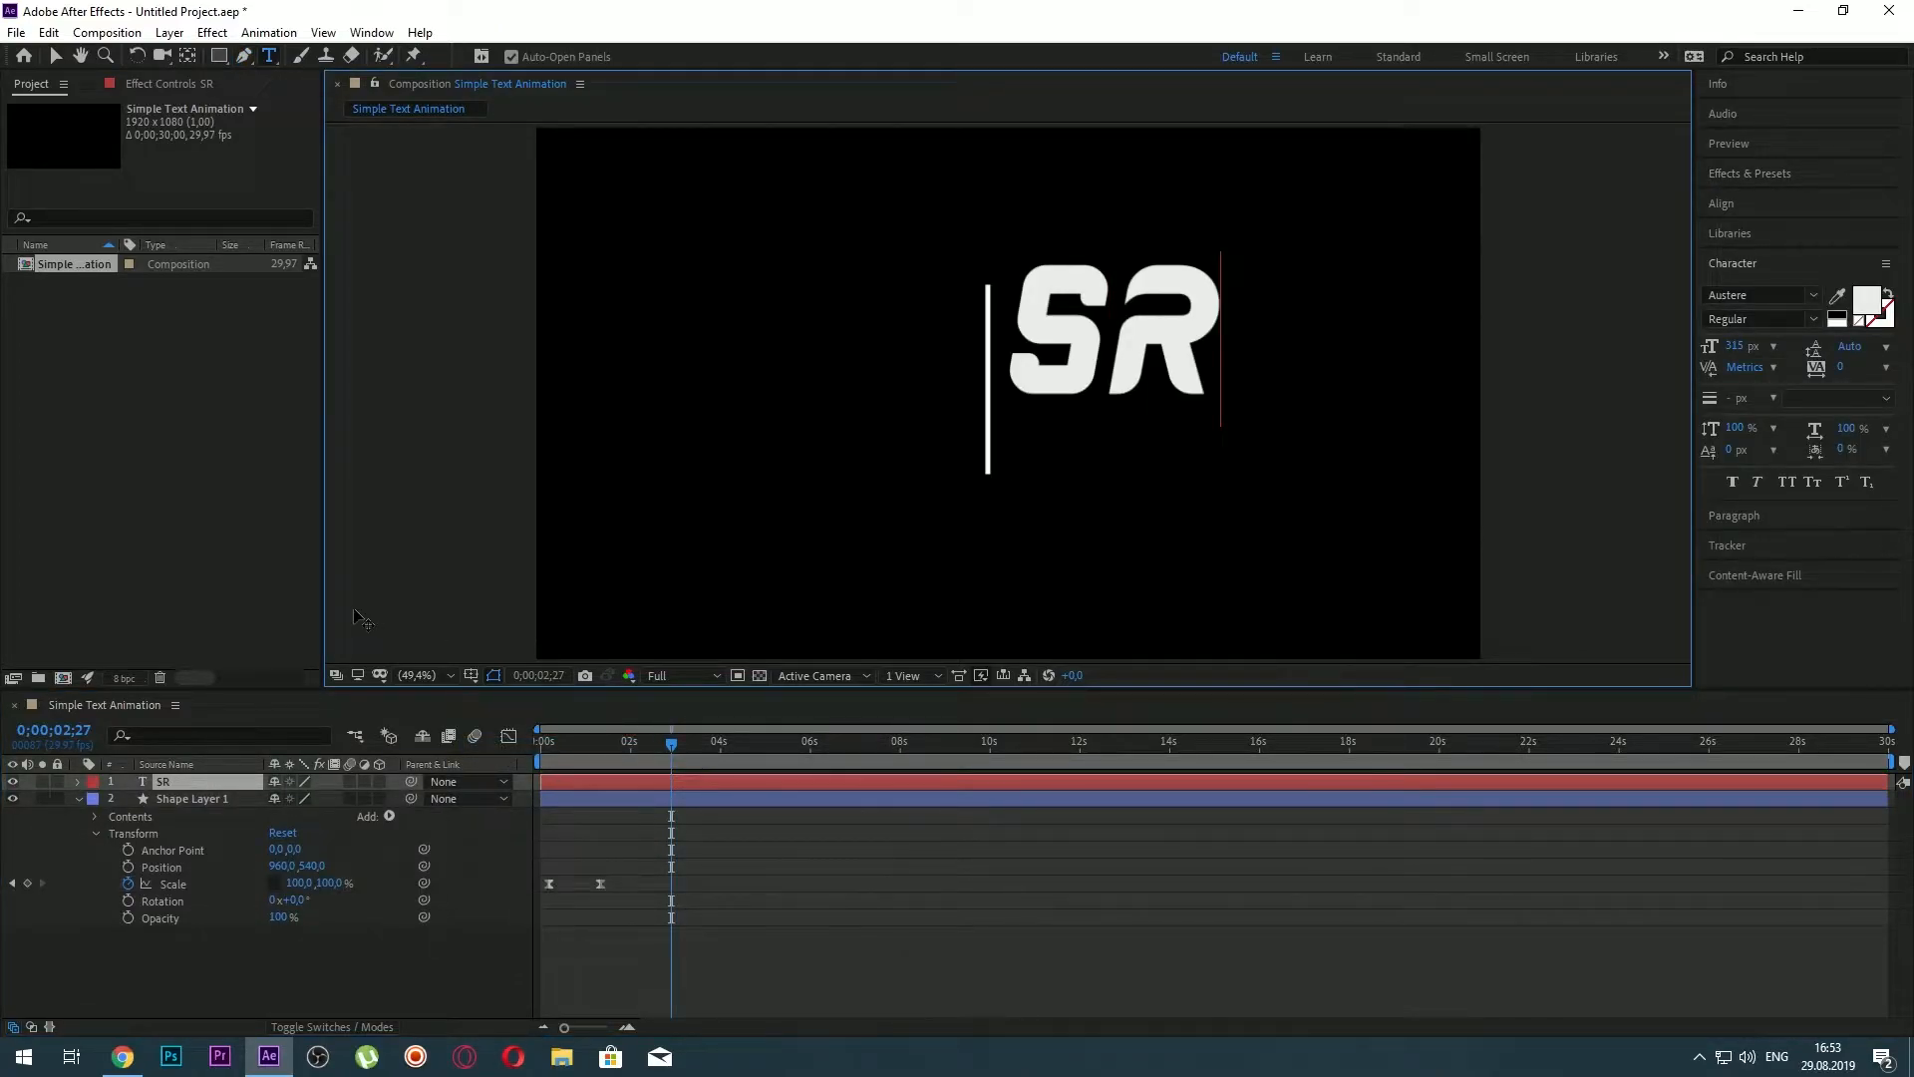
Move the SR text to just left of the vertical line and deselect it
click(54, 55)
drag(1045, 332, 813, 387)
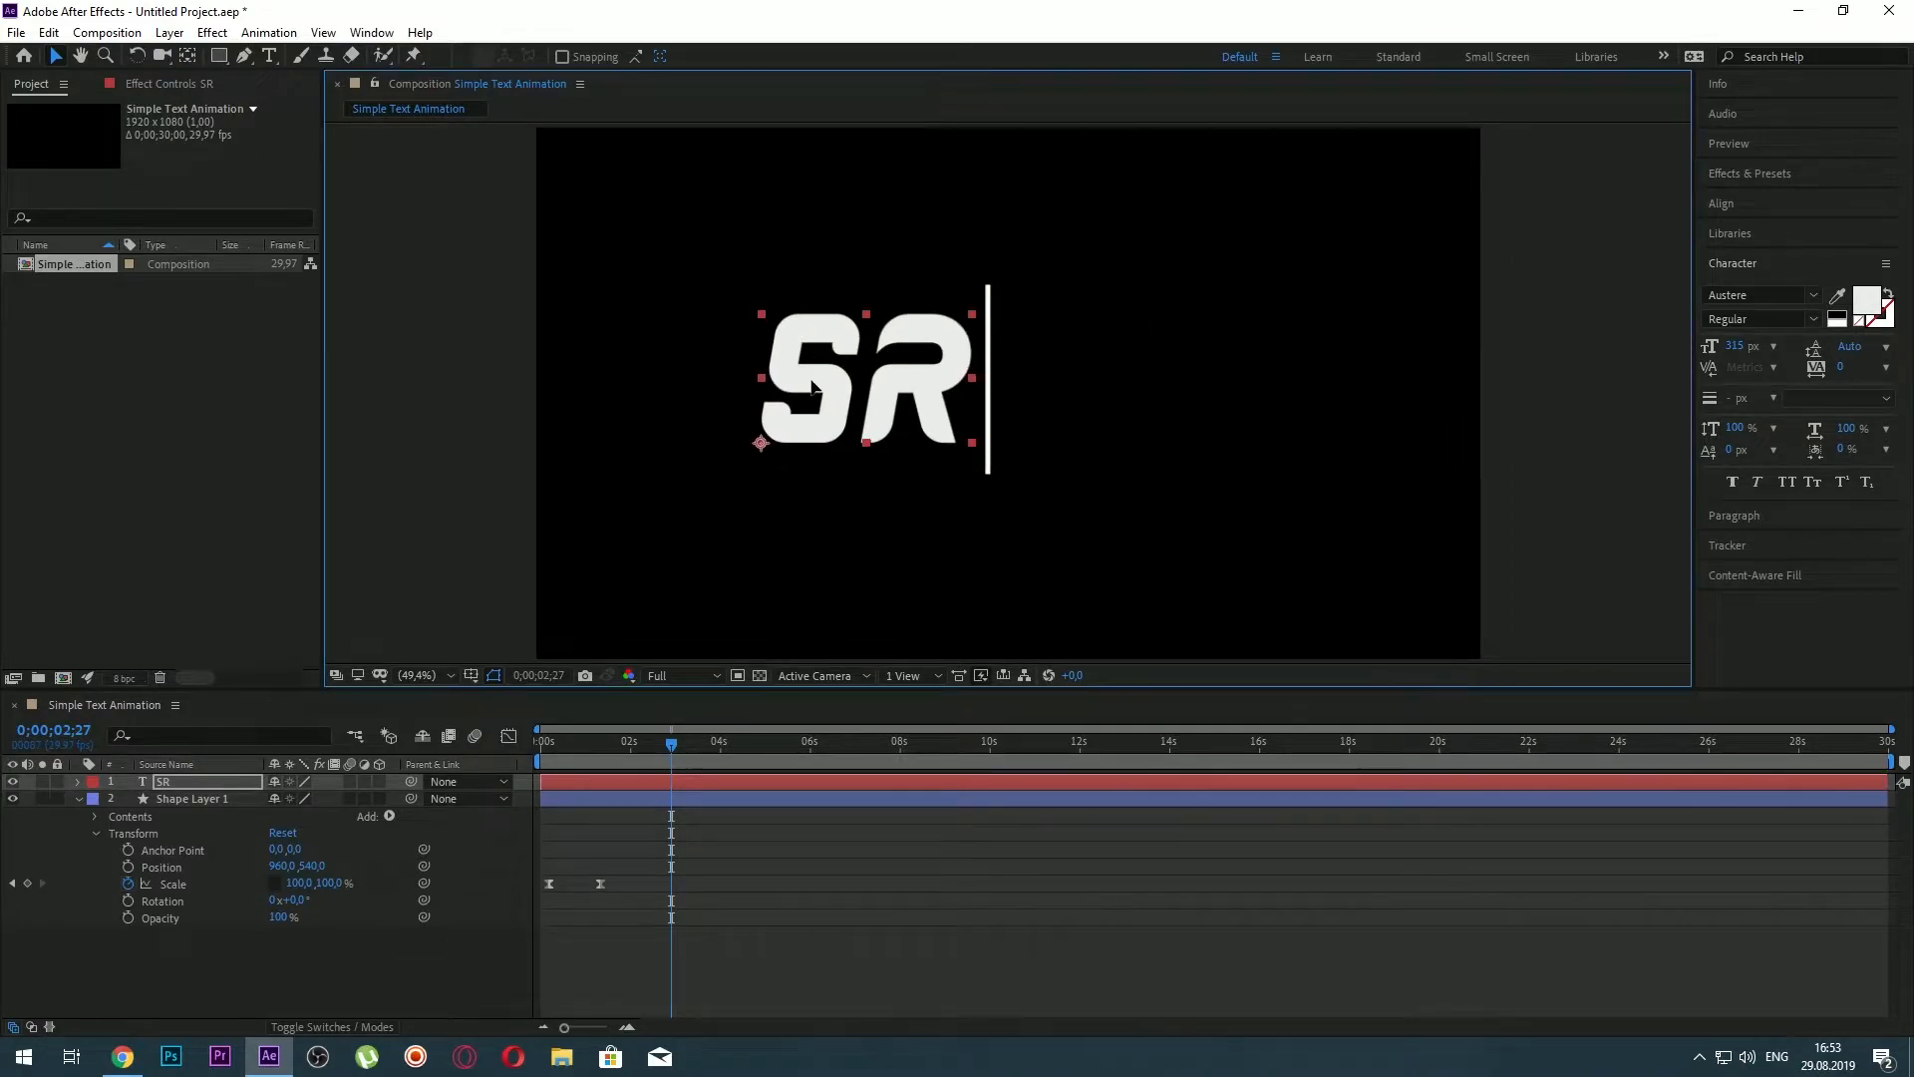
click(188, 782)
right_click(187, 781)
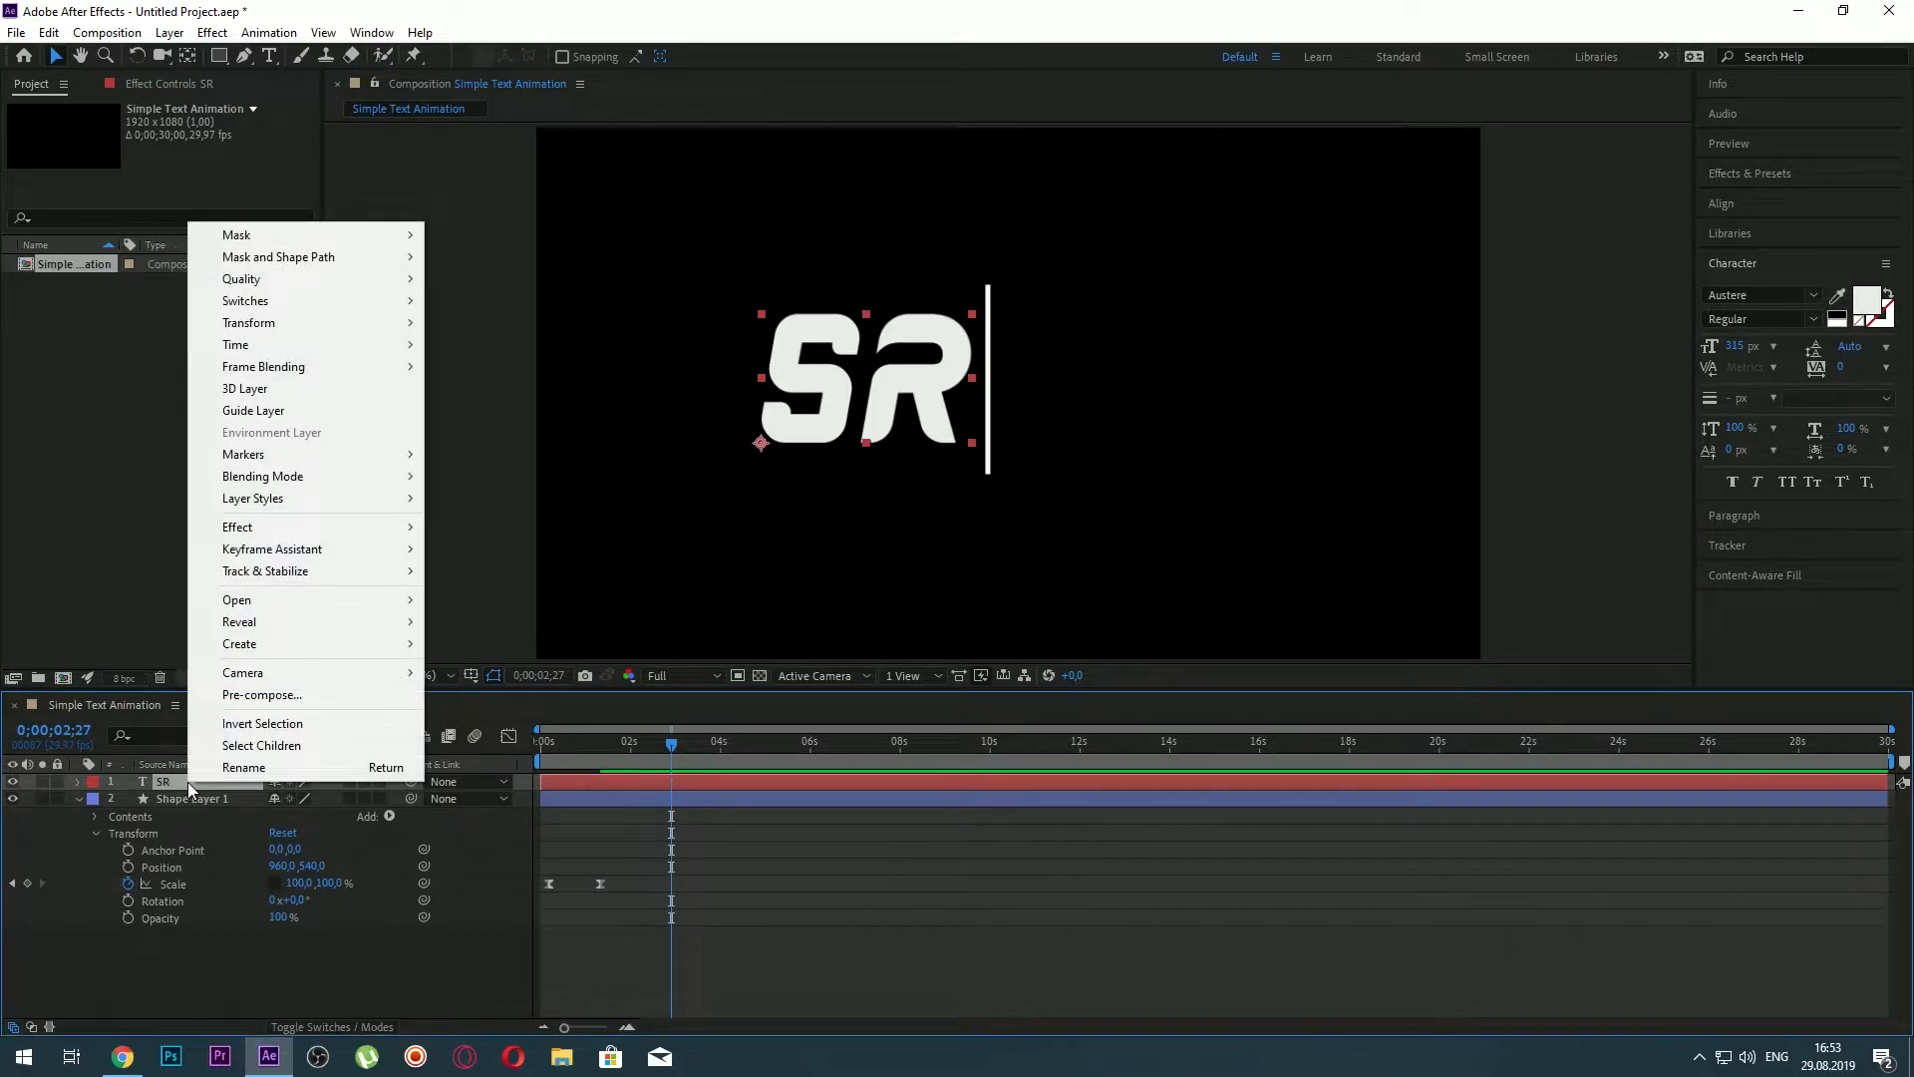
click(251, 987)
Add a text layer reading NEXT to the right of the line with a font size of 181 px
click(269, 56)
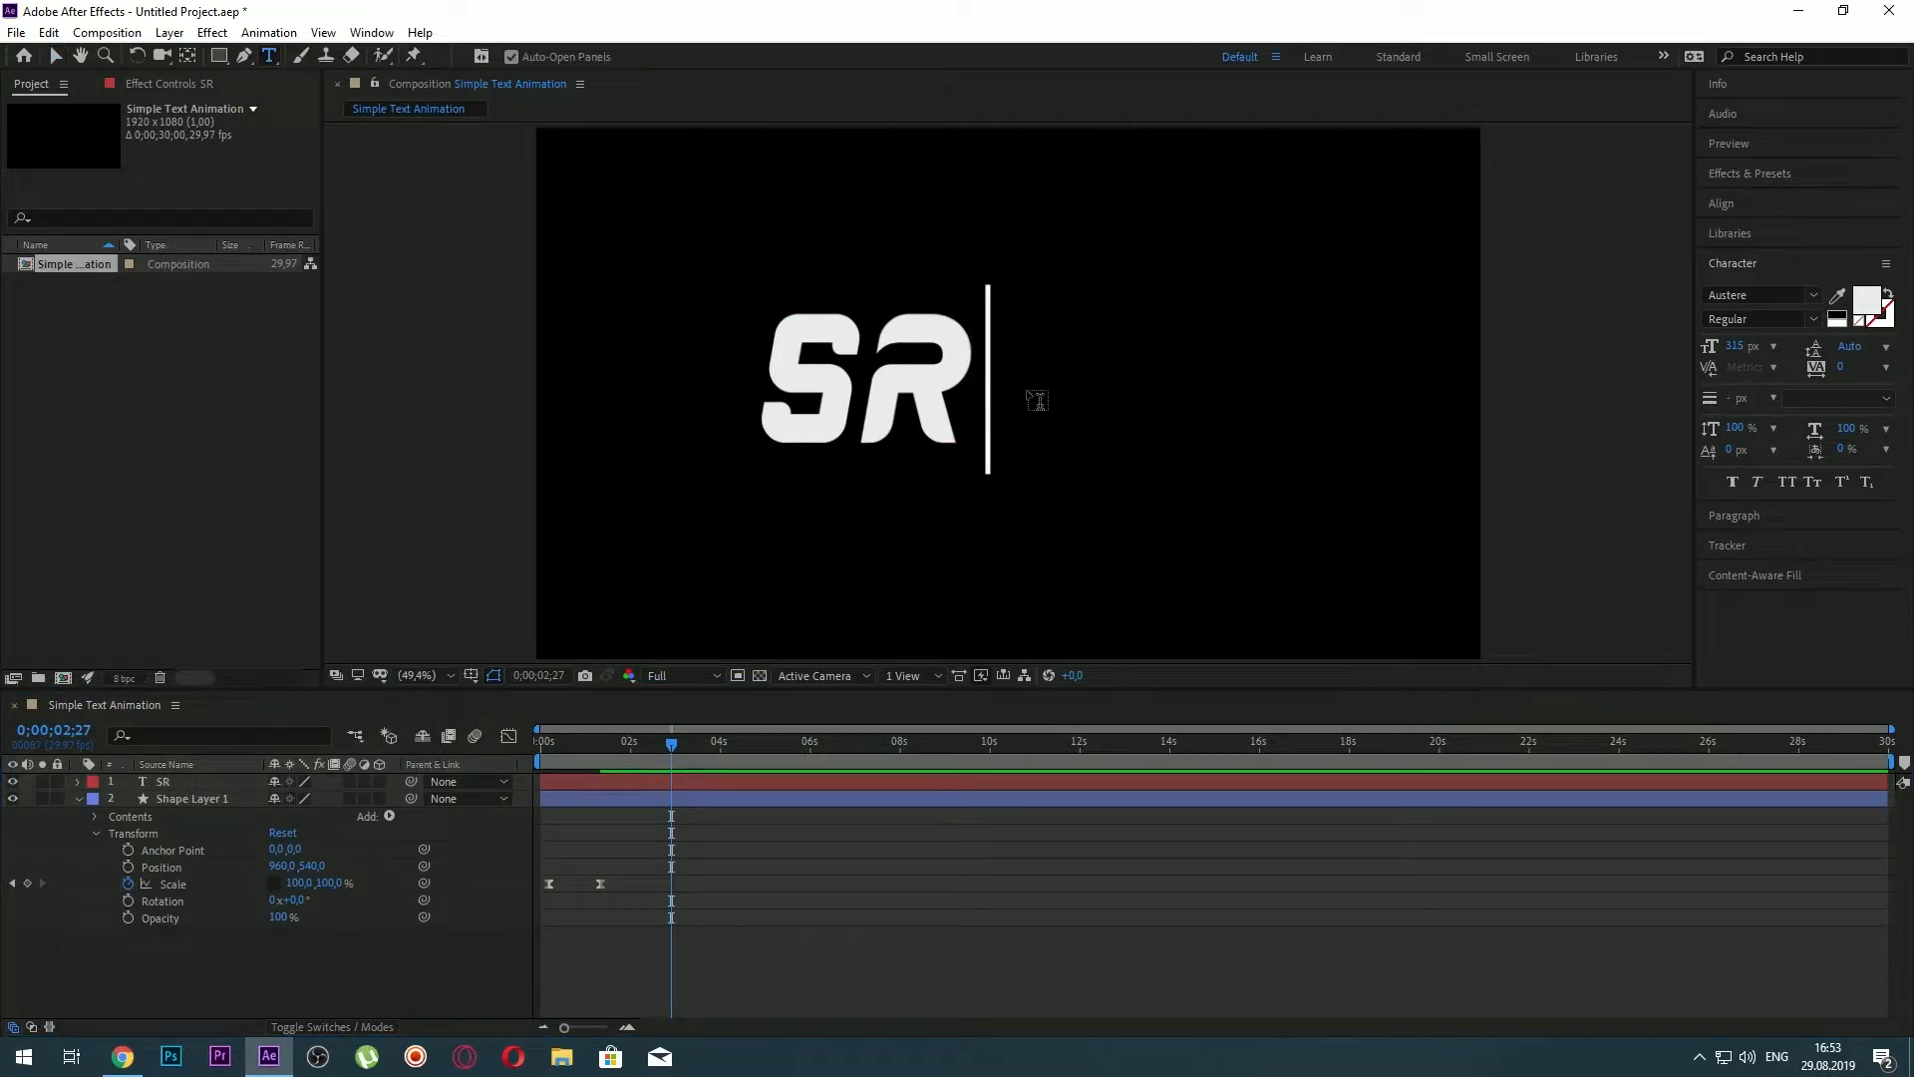
click(1059, 379)
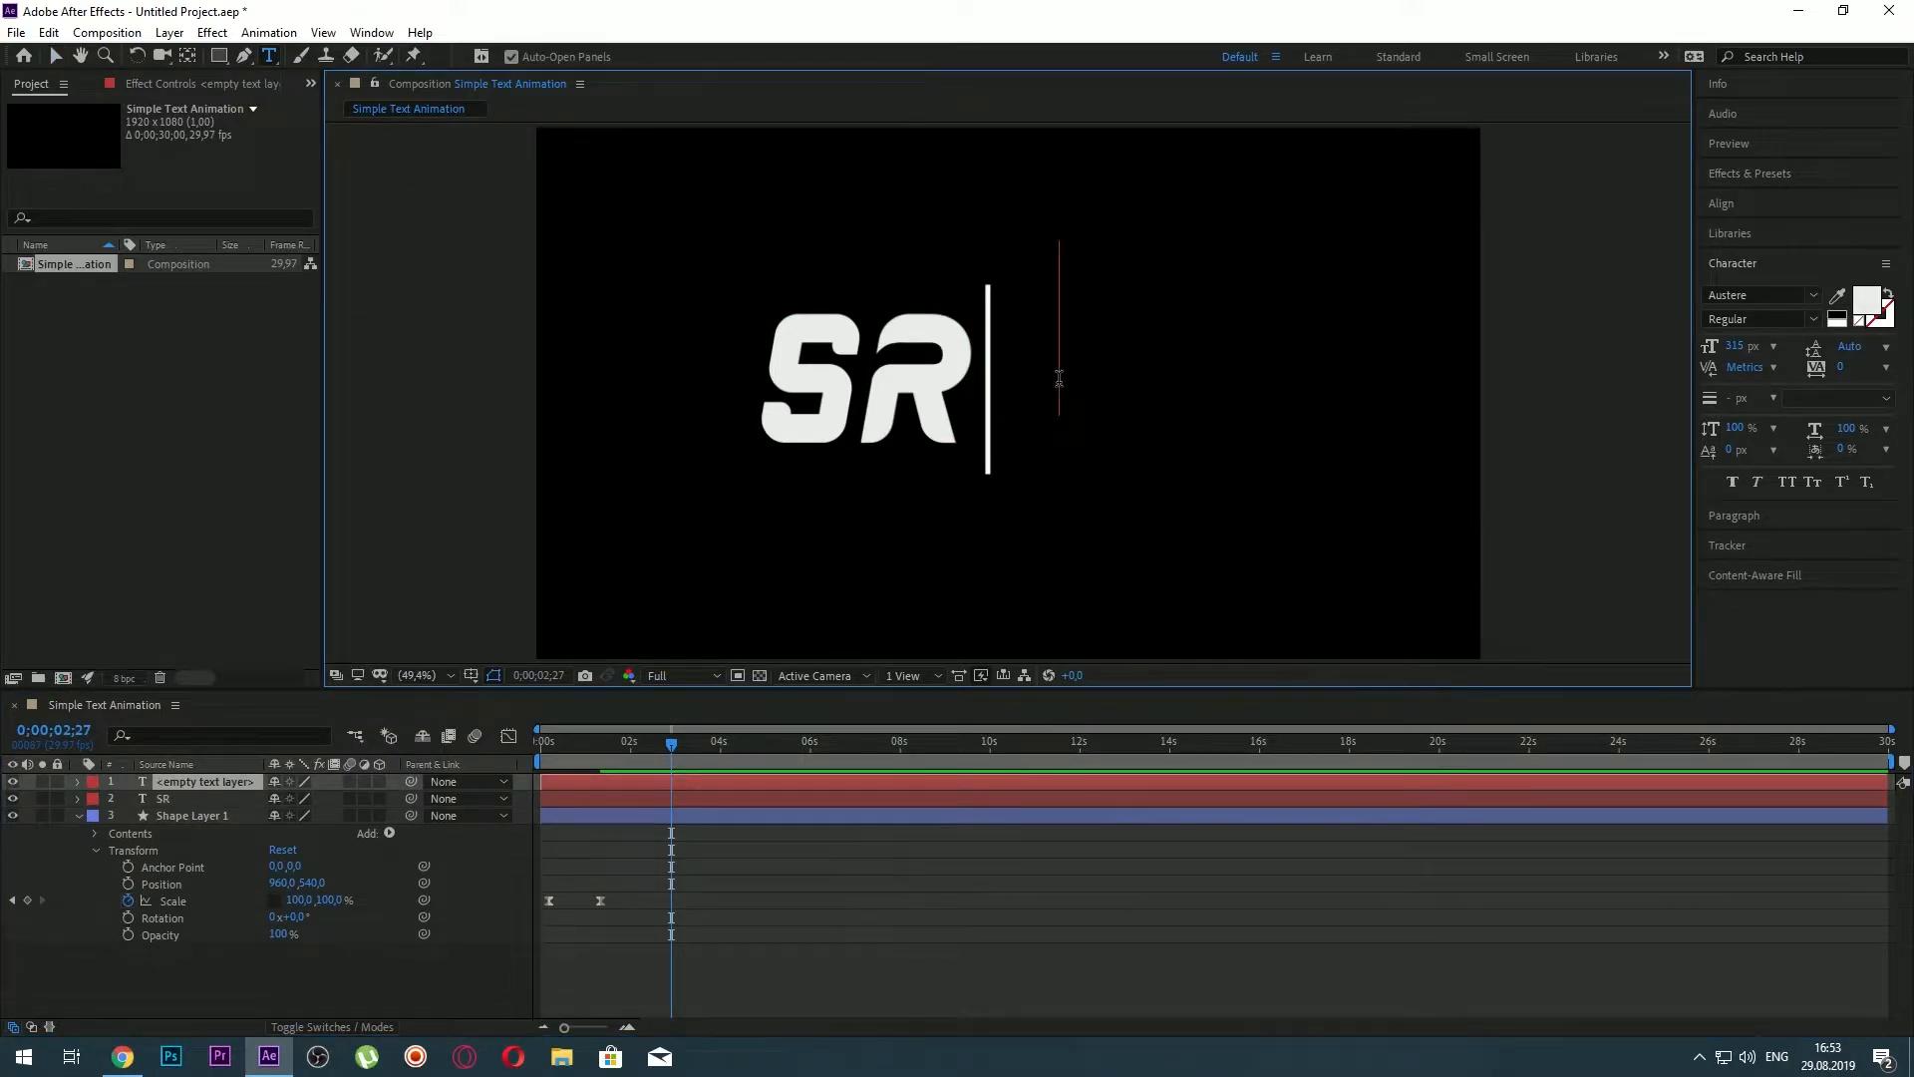
text(NEXT)
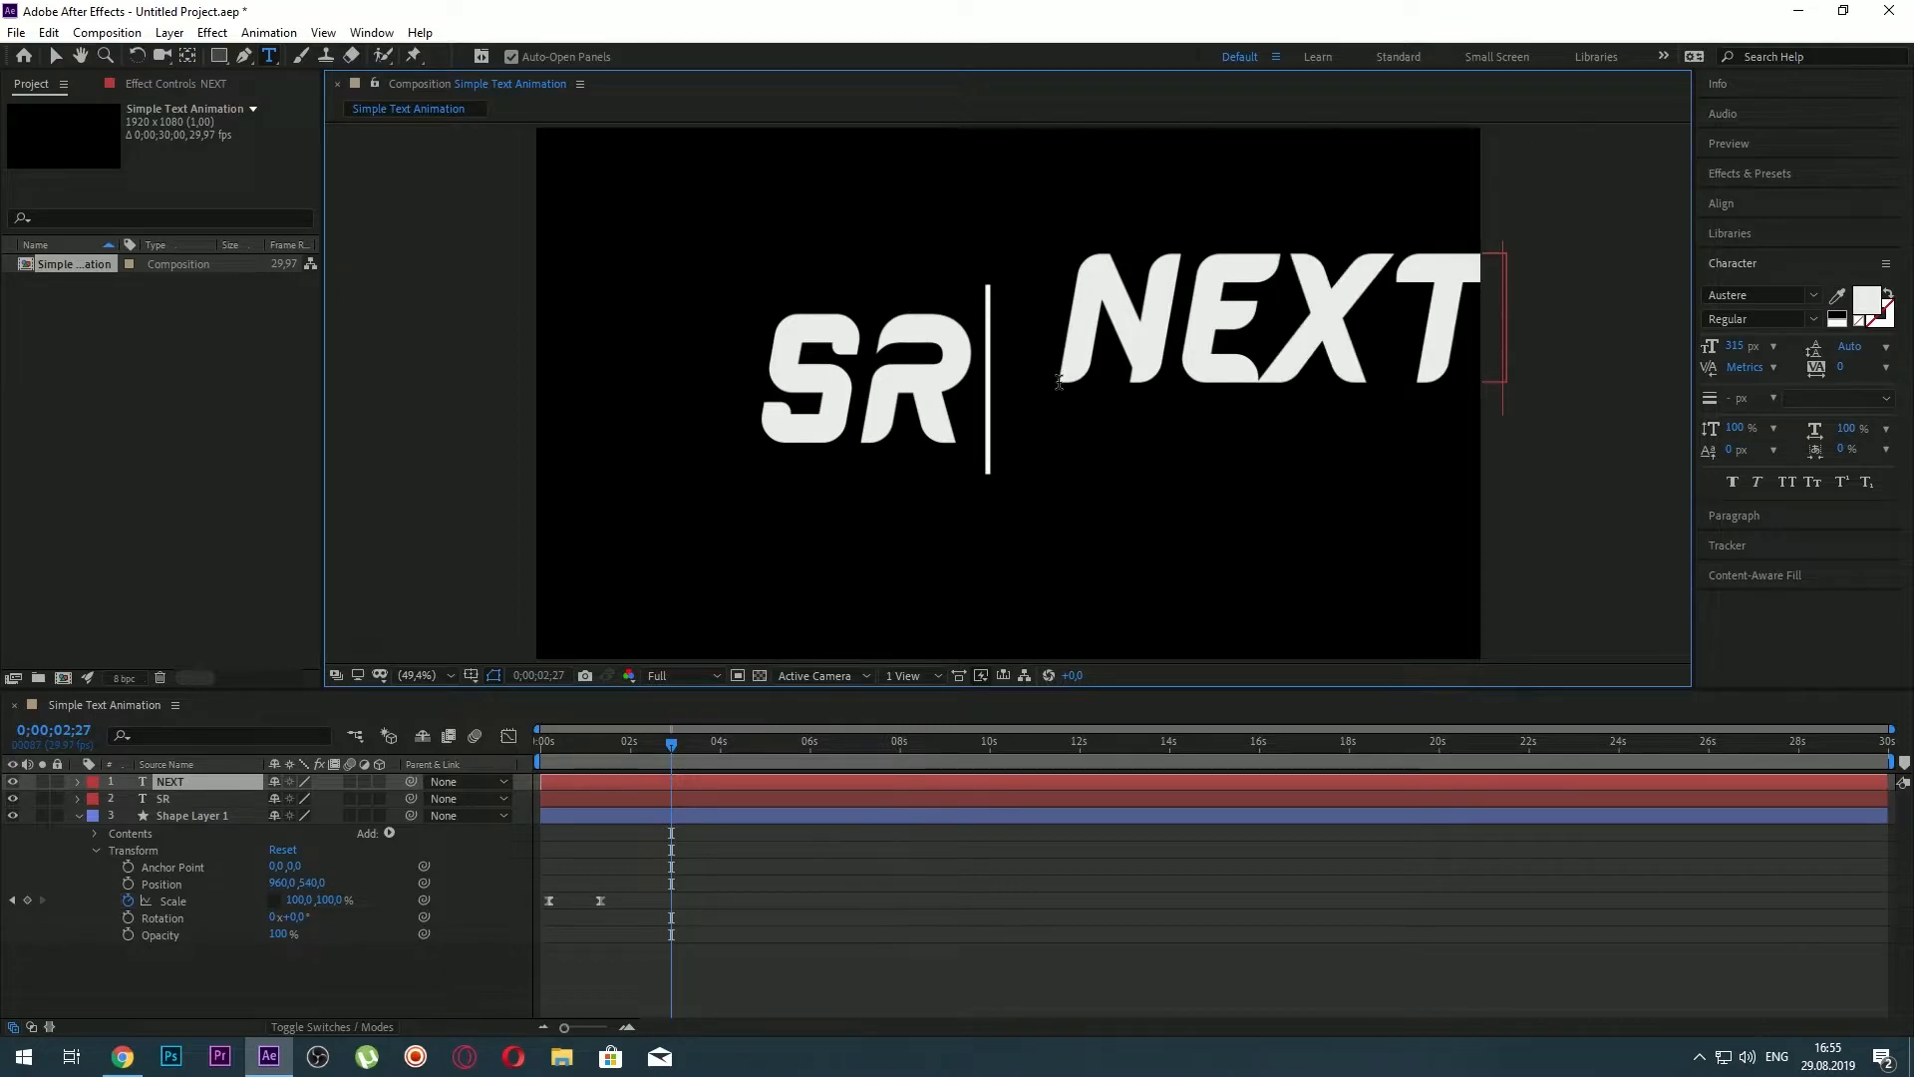
double_click(1104, 351)
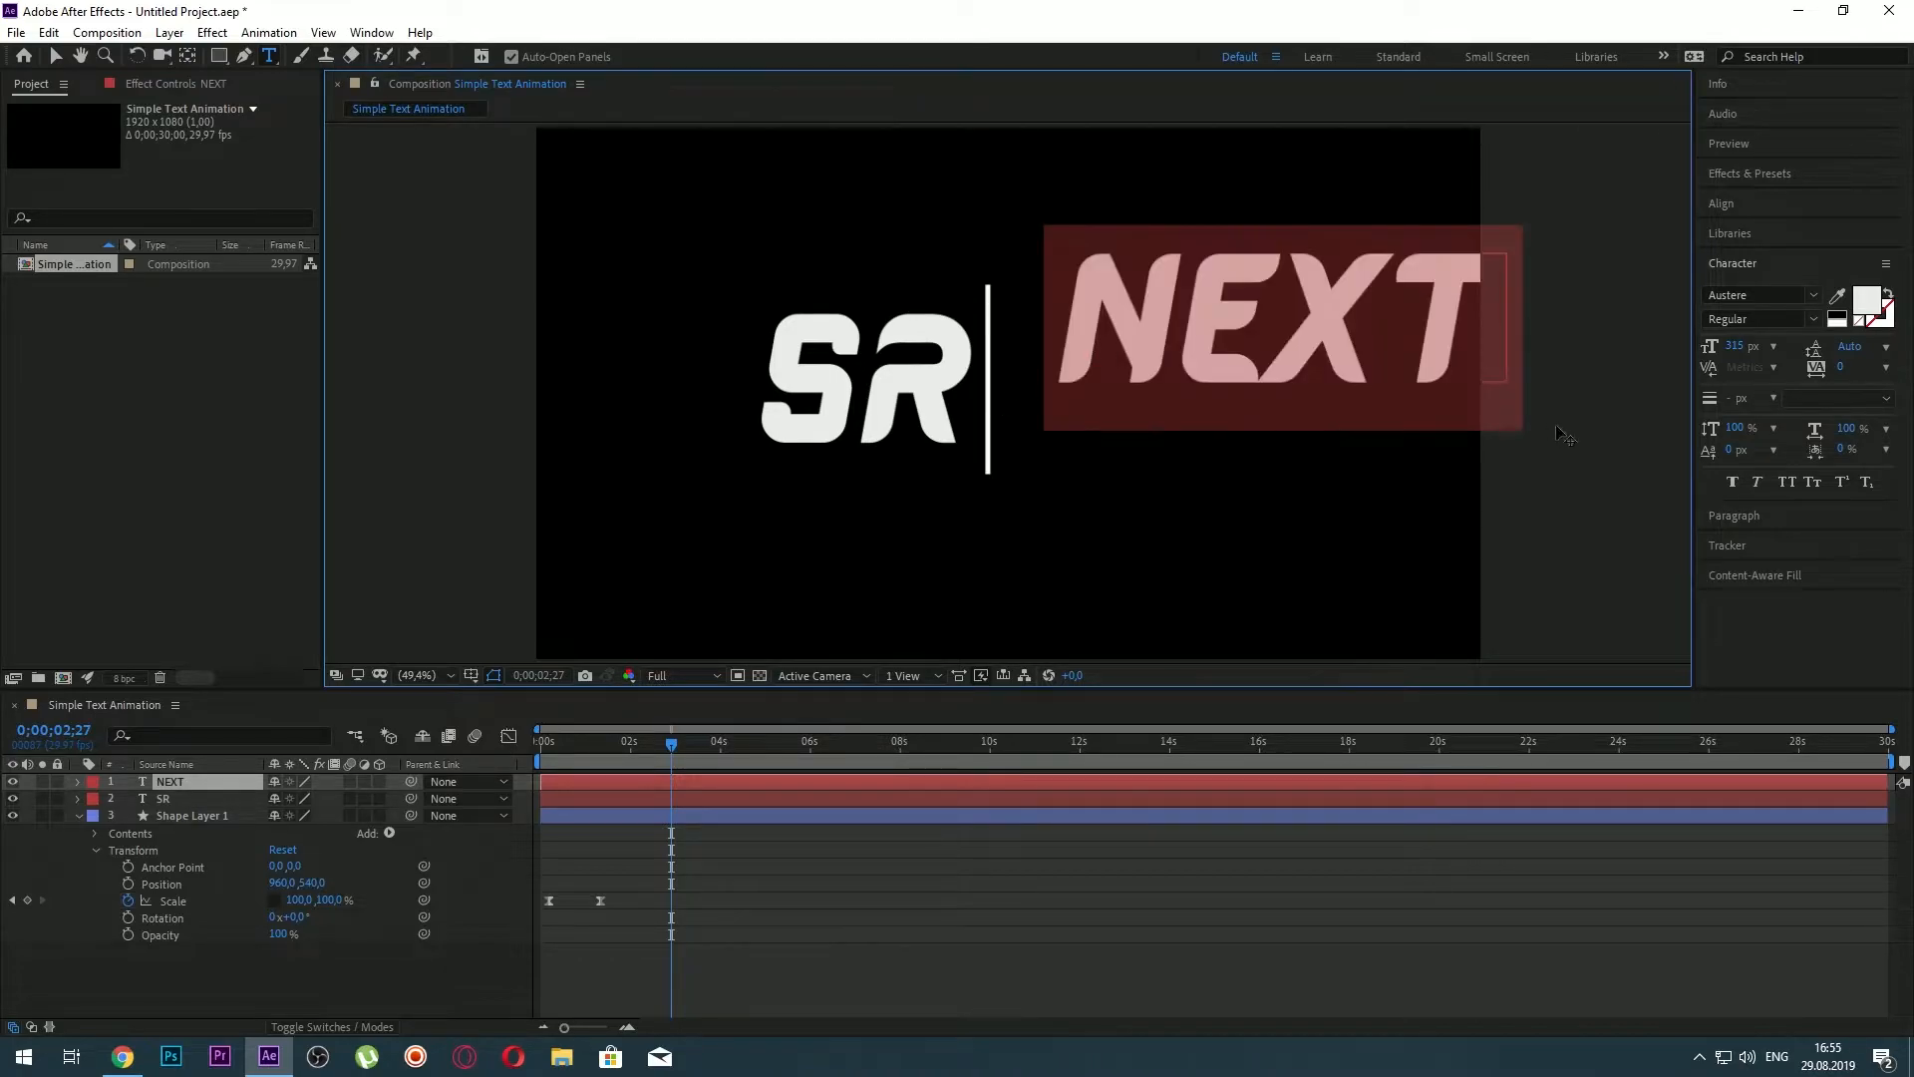
drag(1734, 356, 1620, 361)
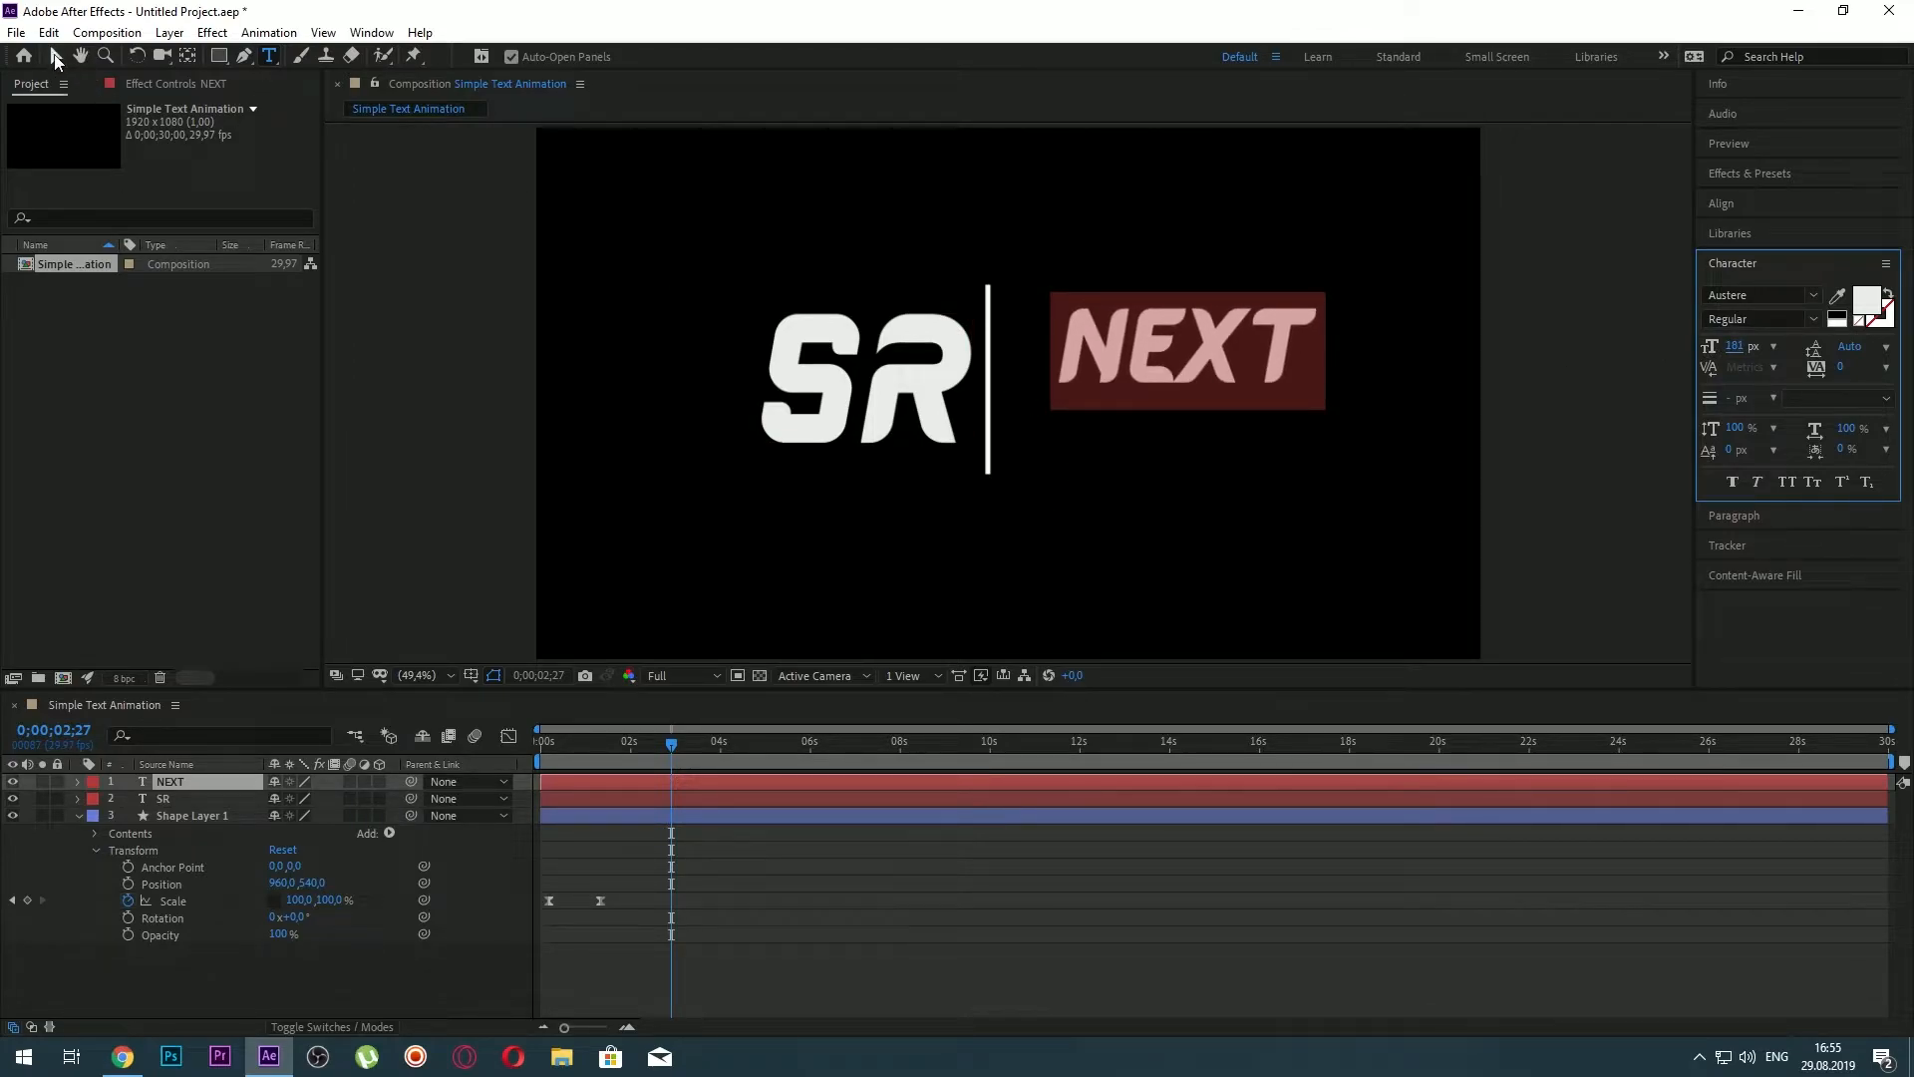
Move the NEXT text close to the line's right side, with its baseline level with SR
click(57, 58)
drag(1117, 345, 1075, 402)
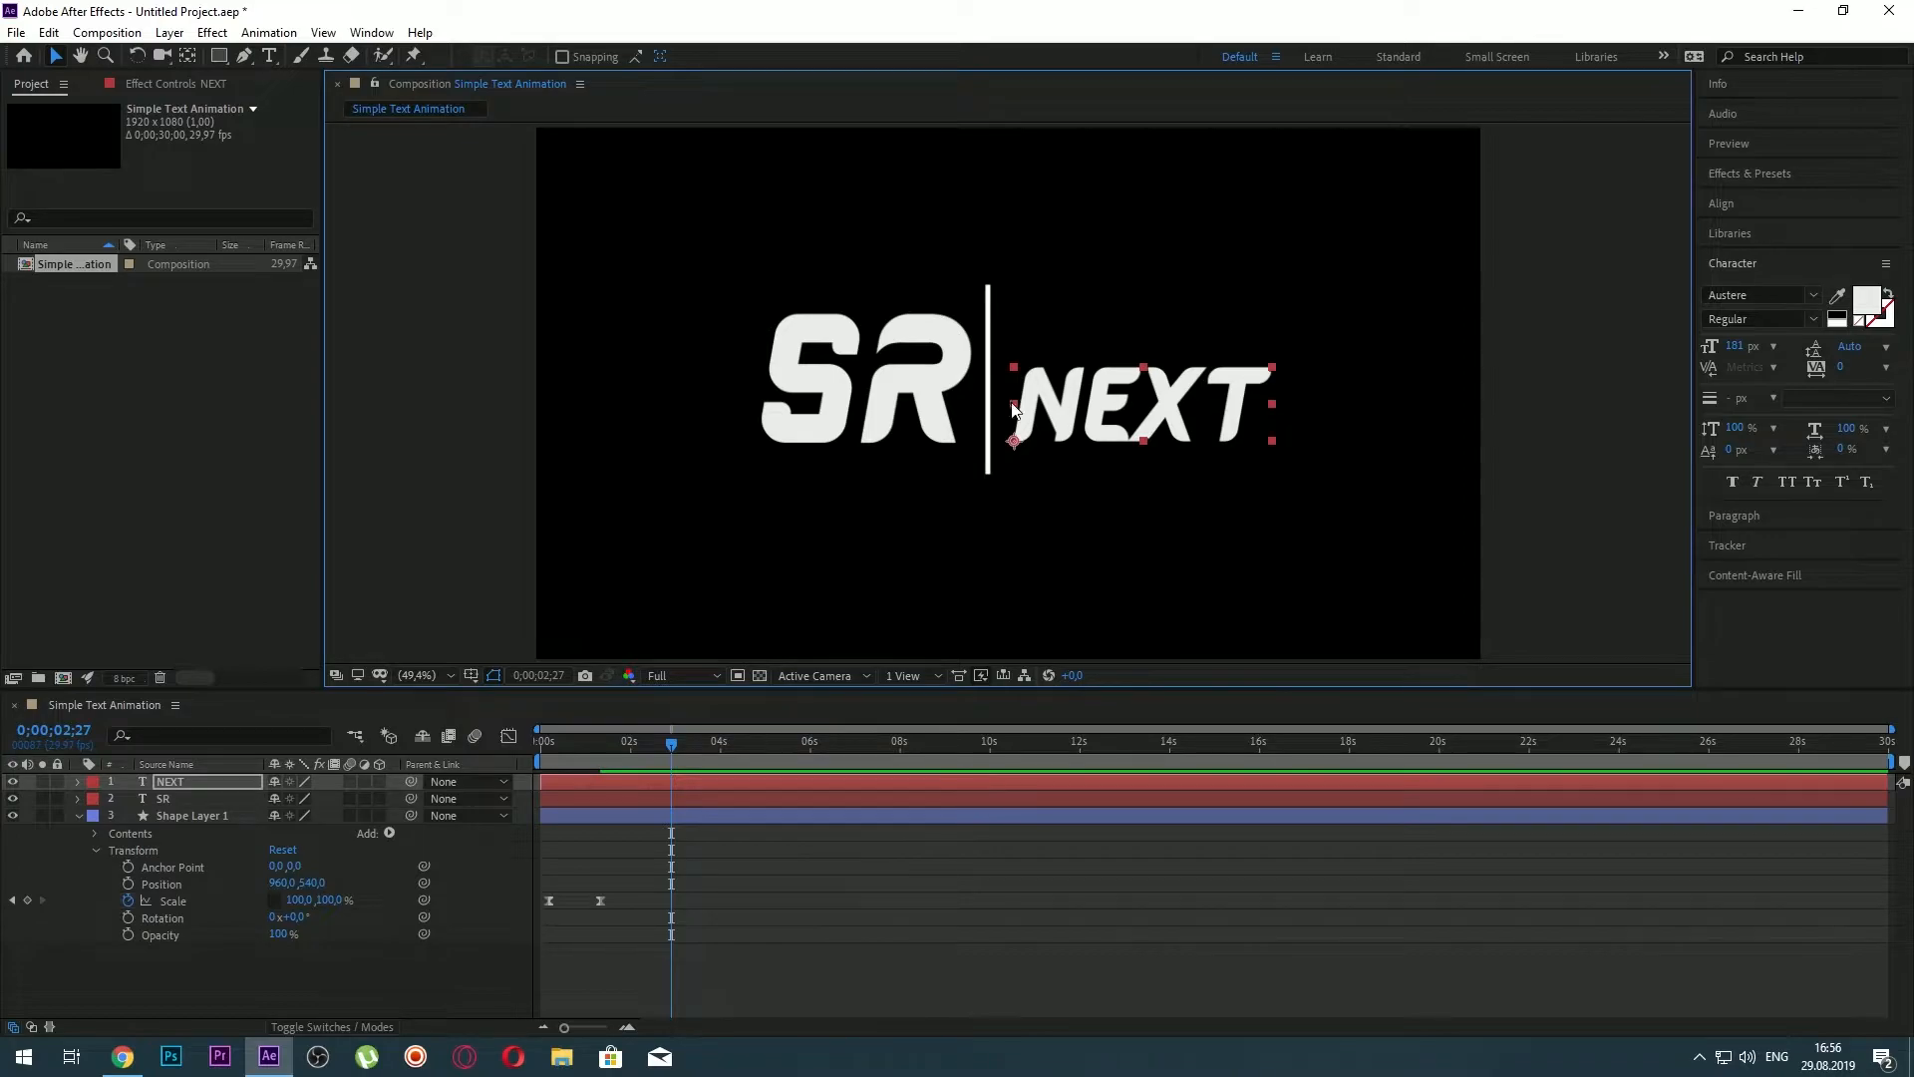
click(1022, 548)
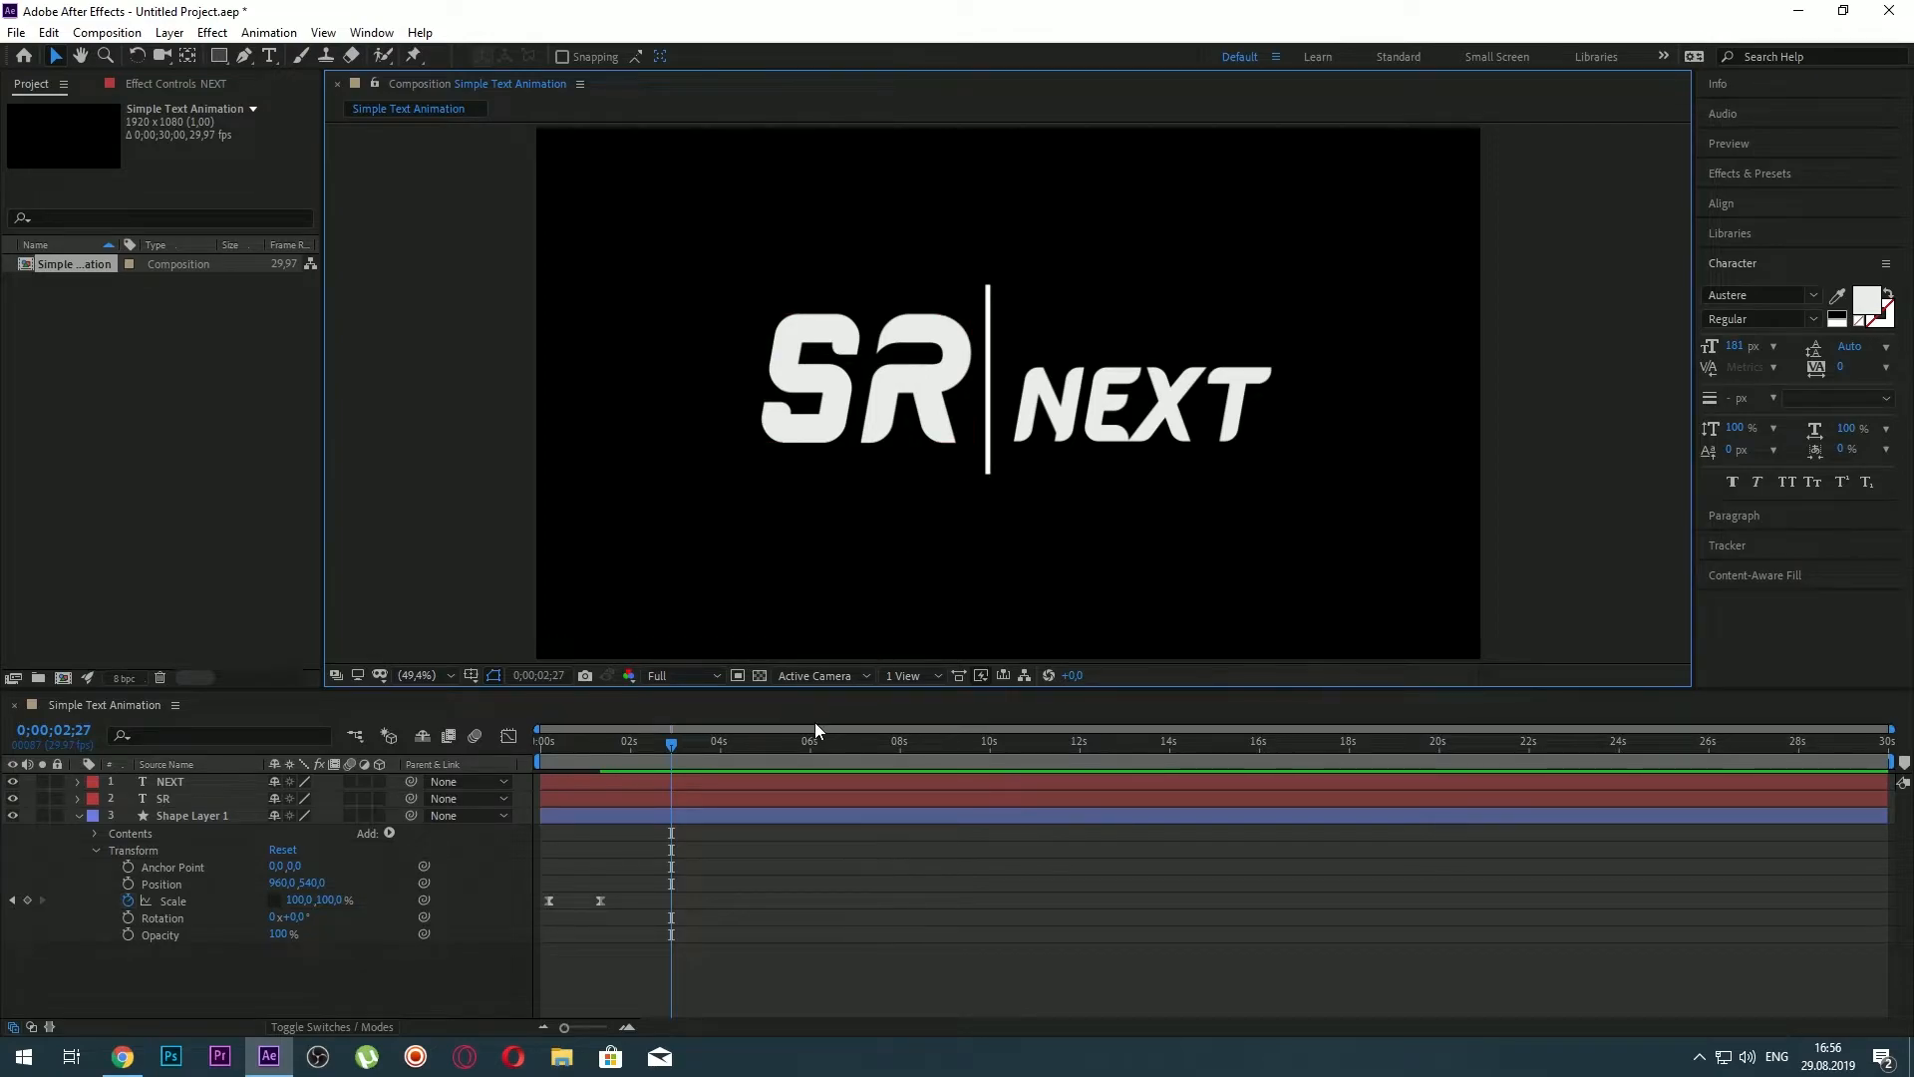
Draw a red rectangle as a new shape layer covering the SR text, up to the vertical line
click(744, 908)
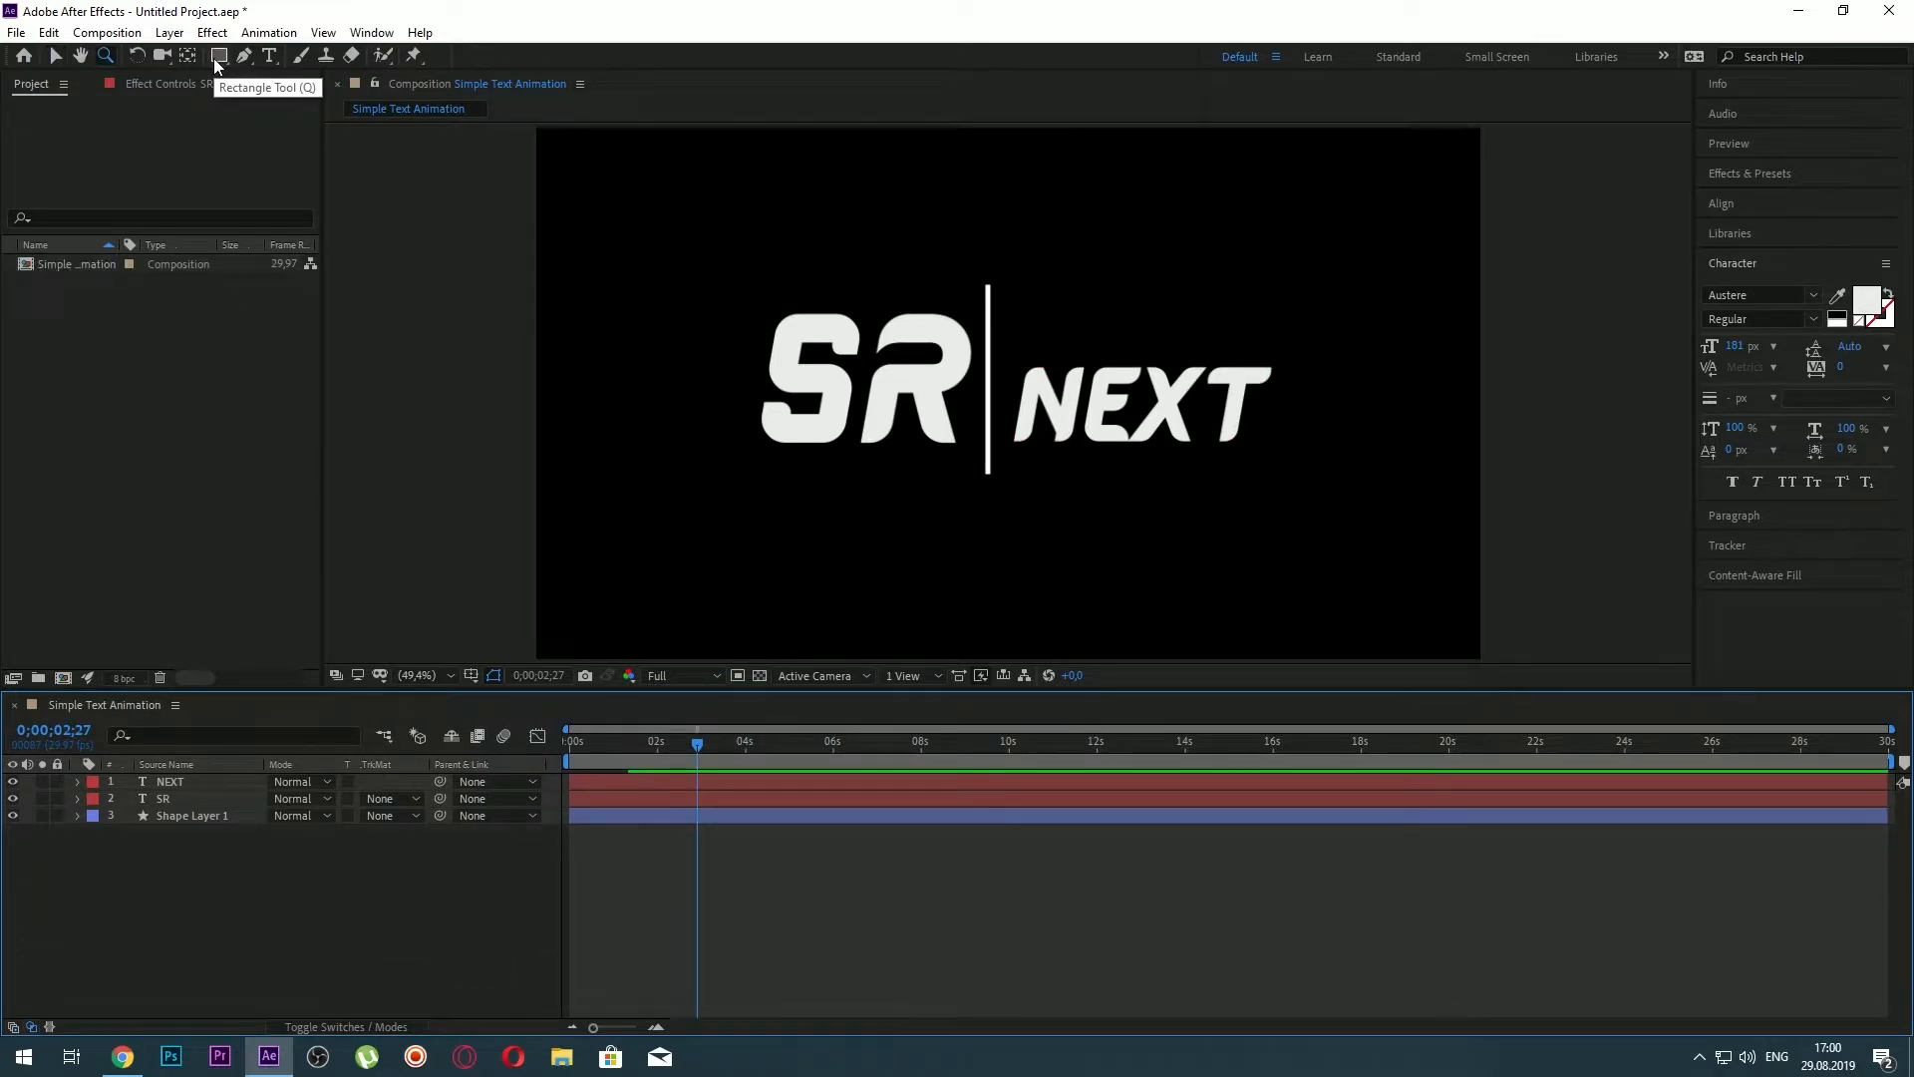
click(220, 55)
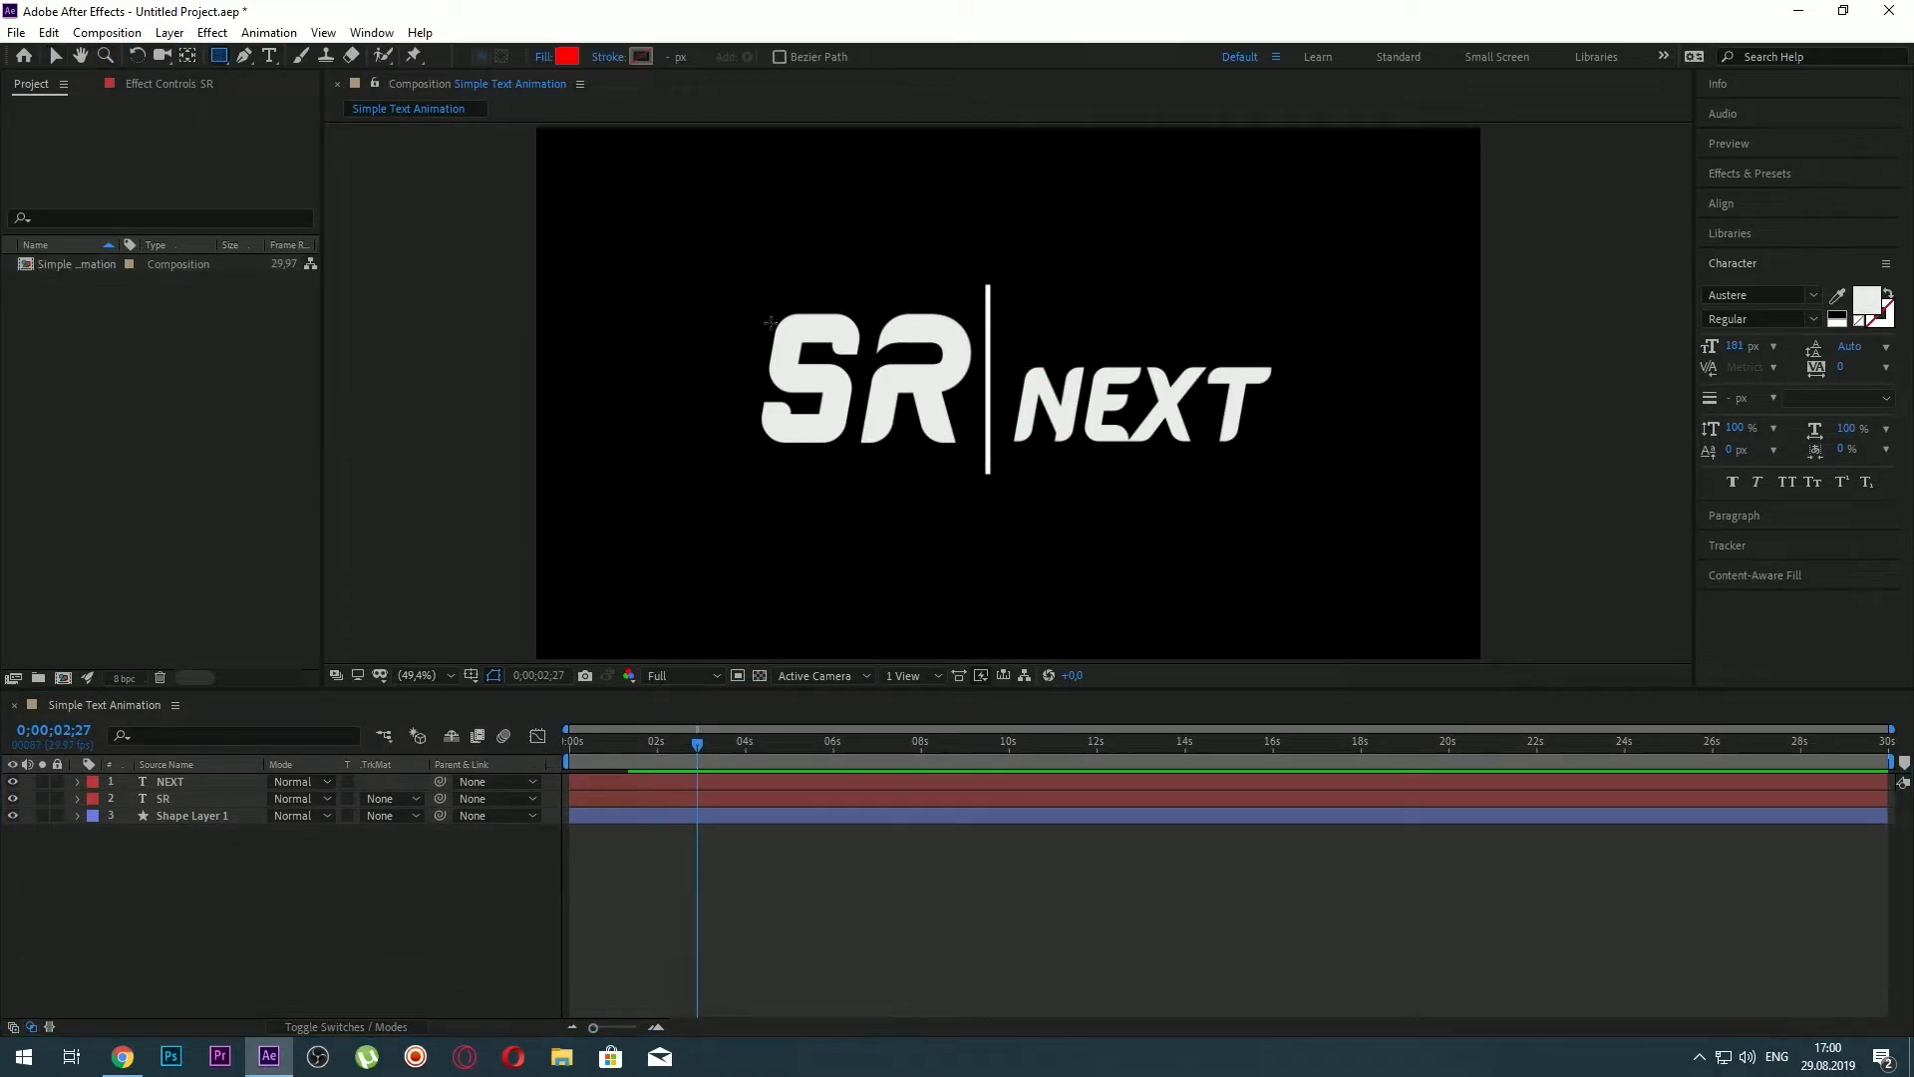
drag(982, 301, 709, 461)
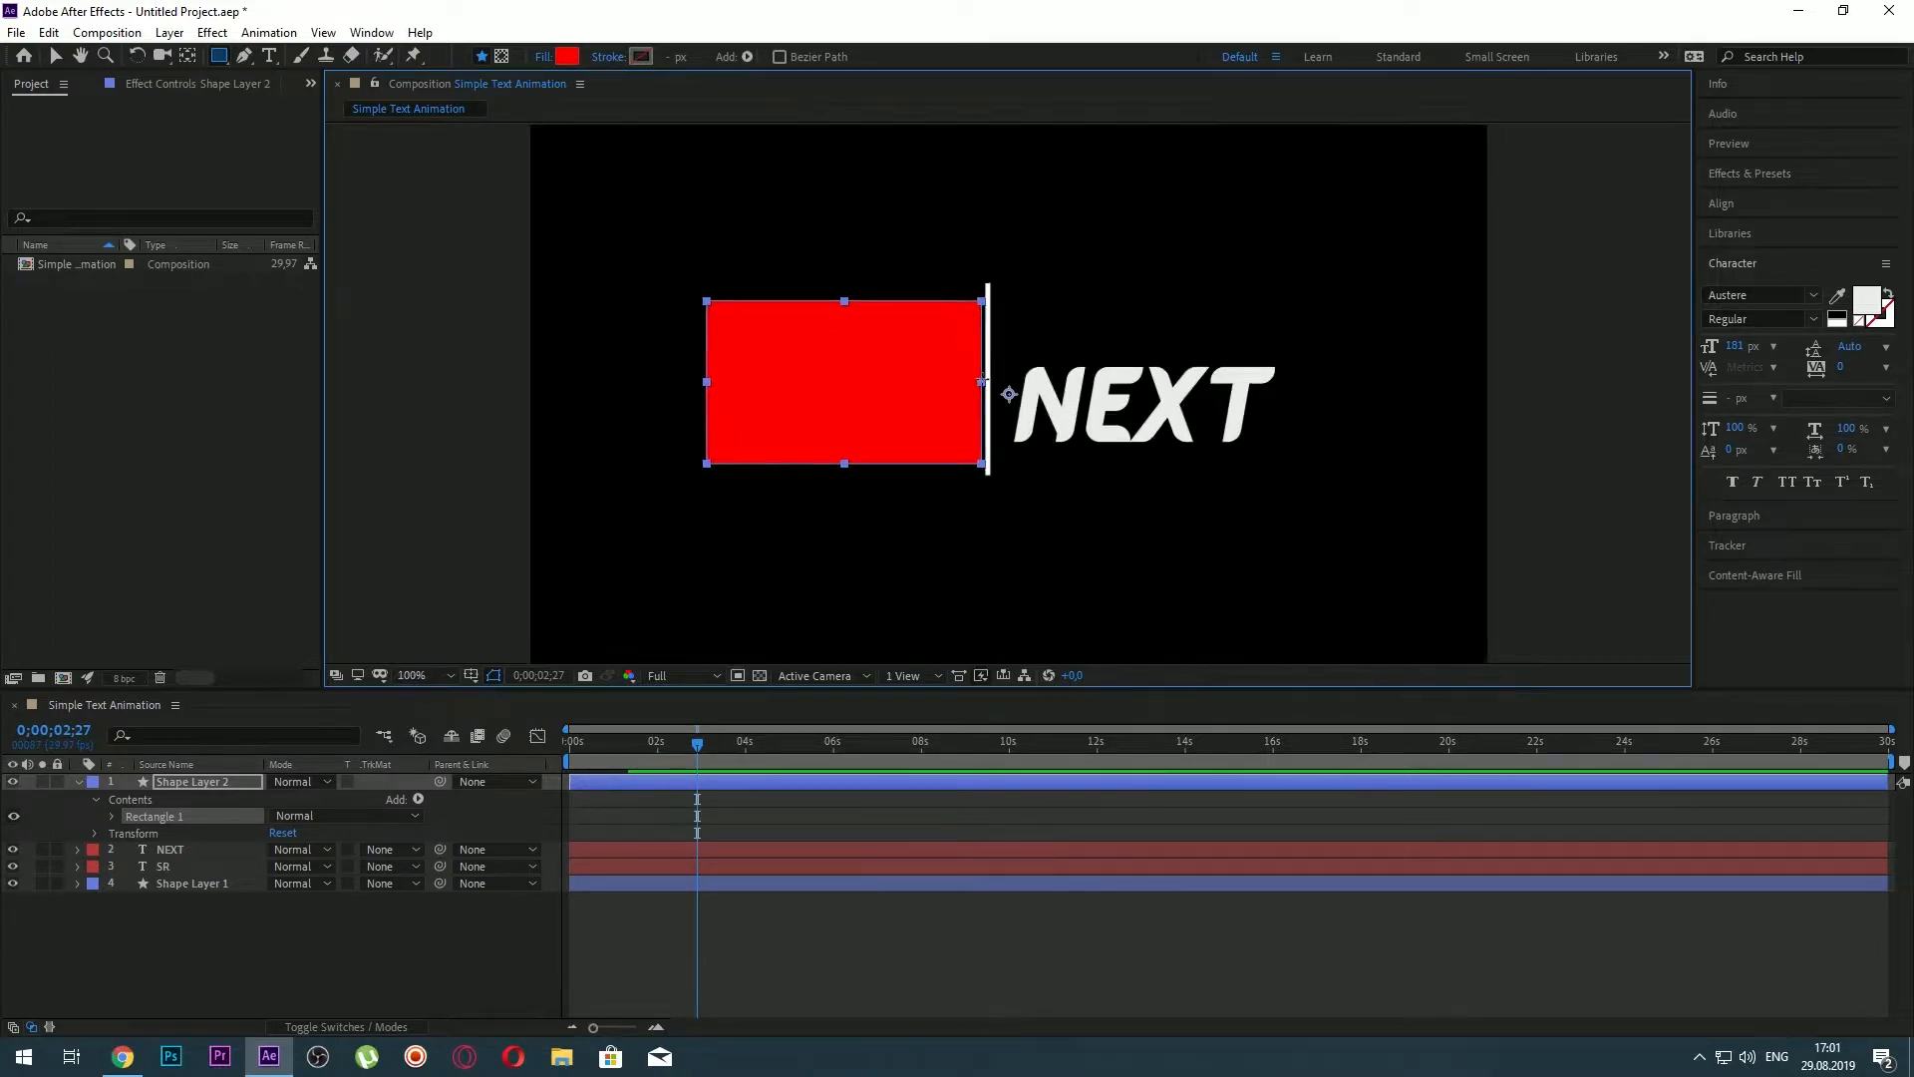
Nudge the red rectangle right until its edge meets the left side of the vertical line
scroll(985, 377, up, 6)
click(57, 56)
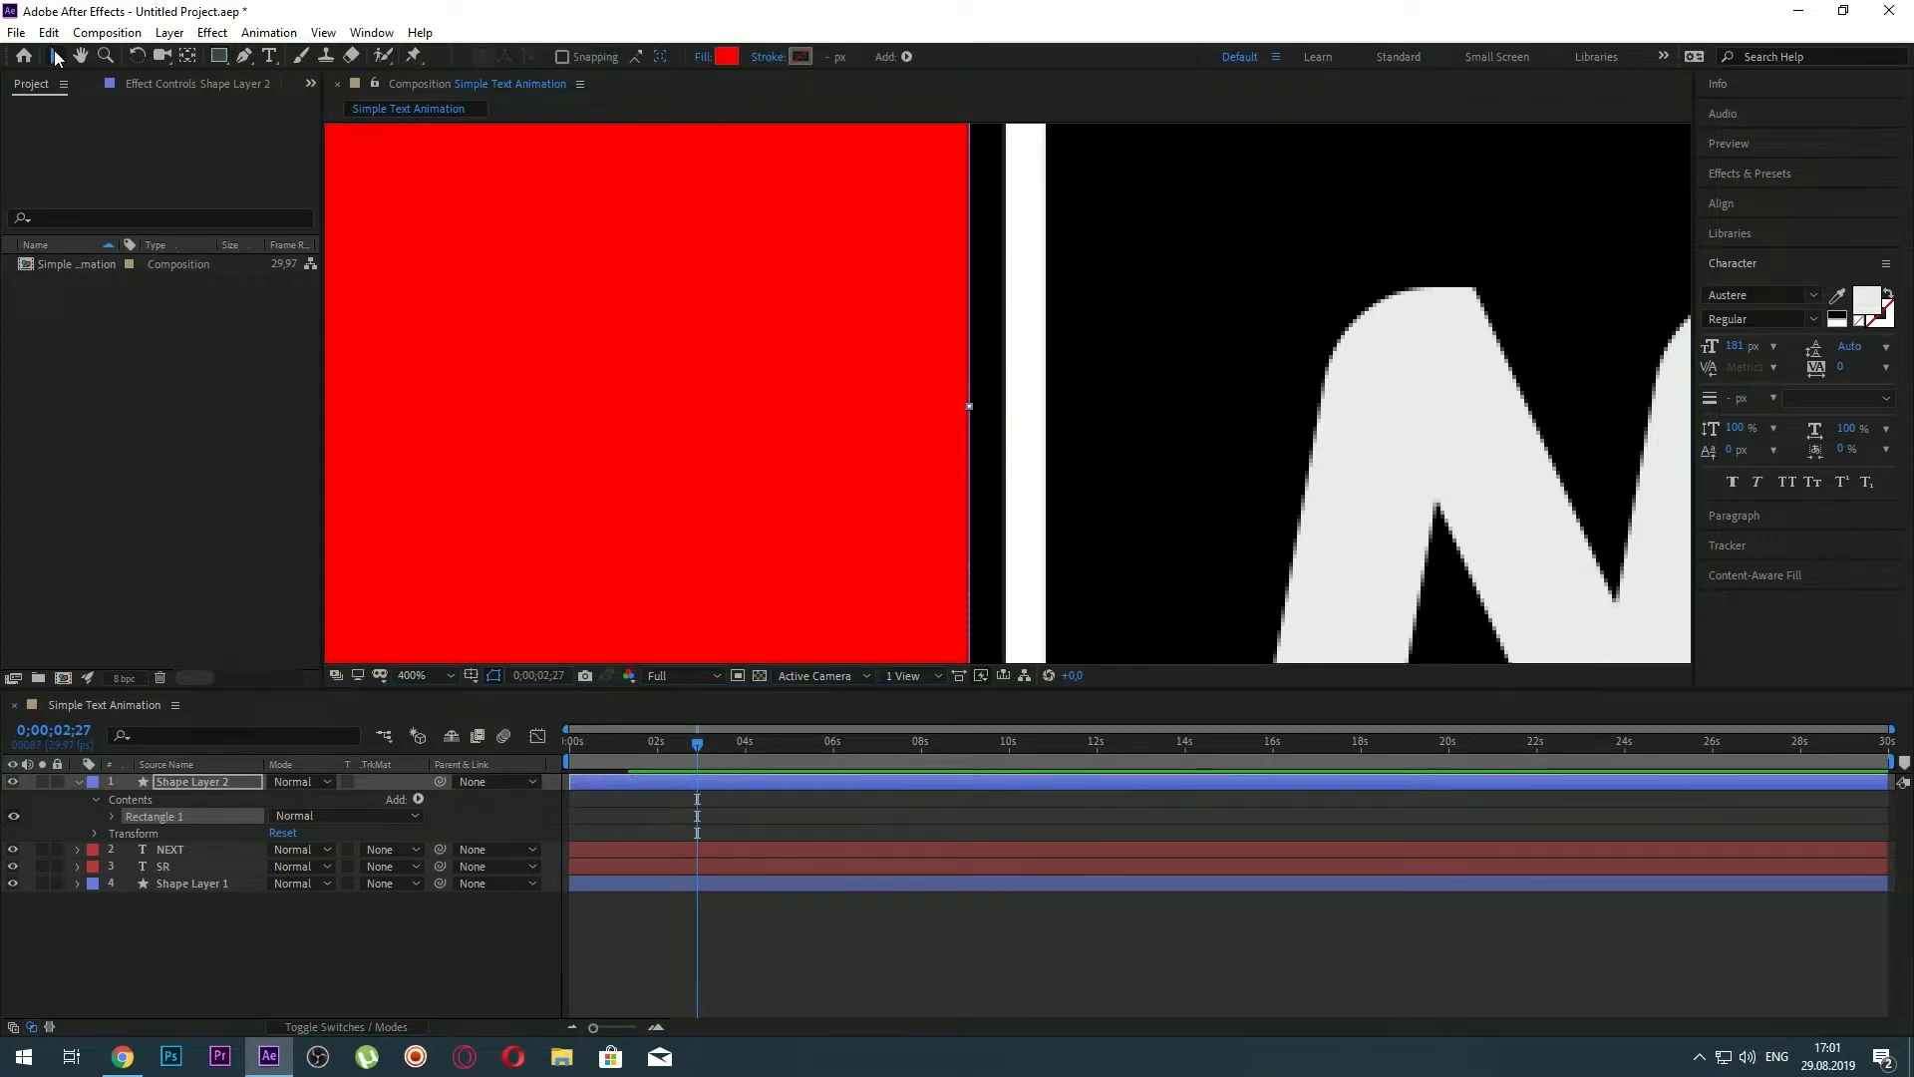
key(Right)
key(Right)
key(Right)
key(Right)
key(Right)
key(Right)
key(Right)
key(Right)
key(Right)
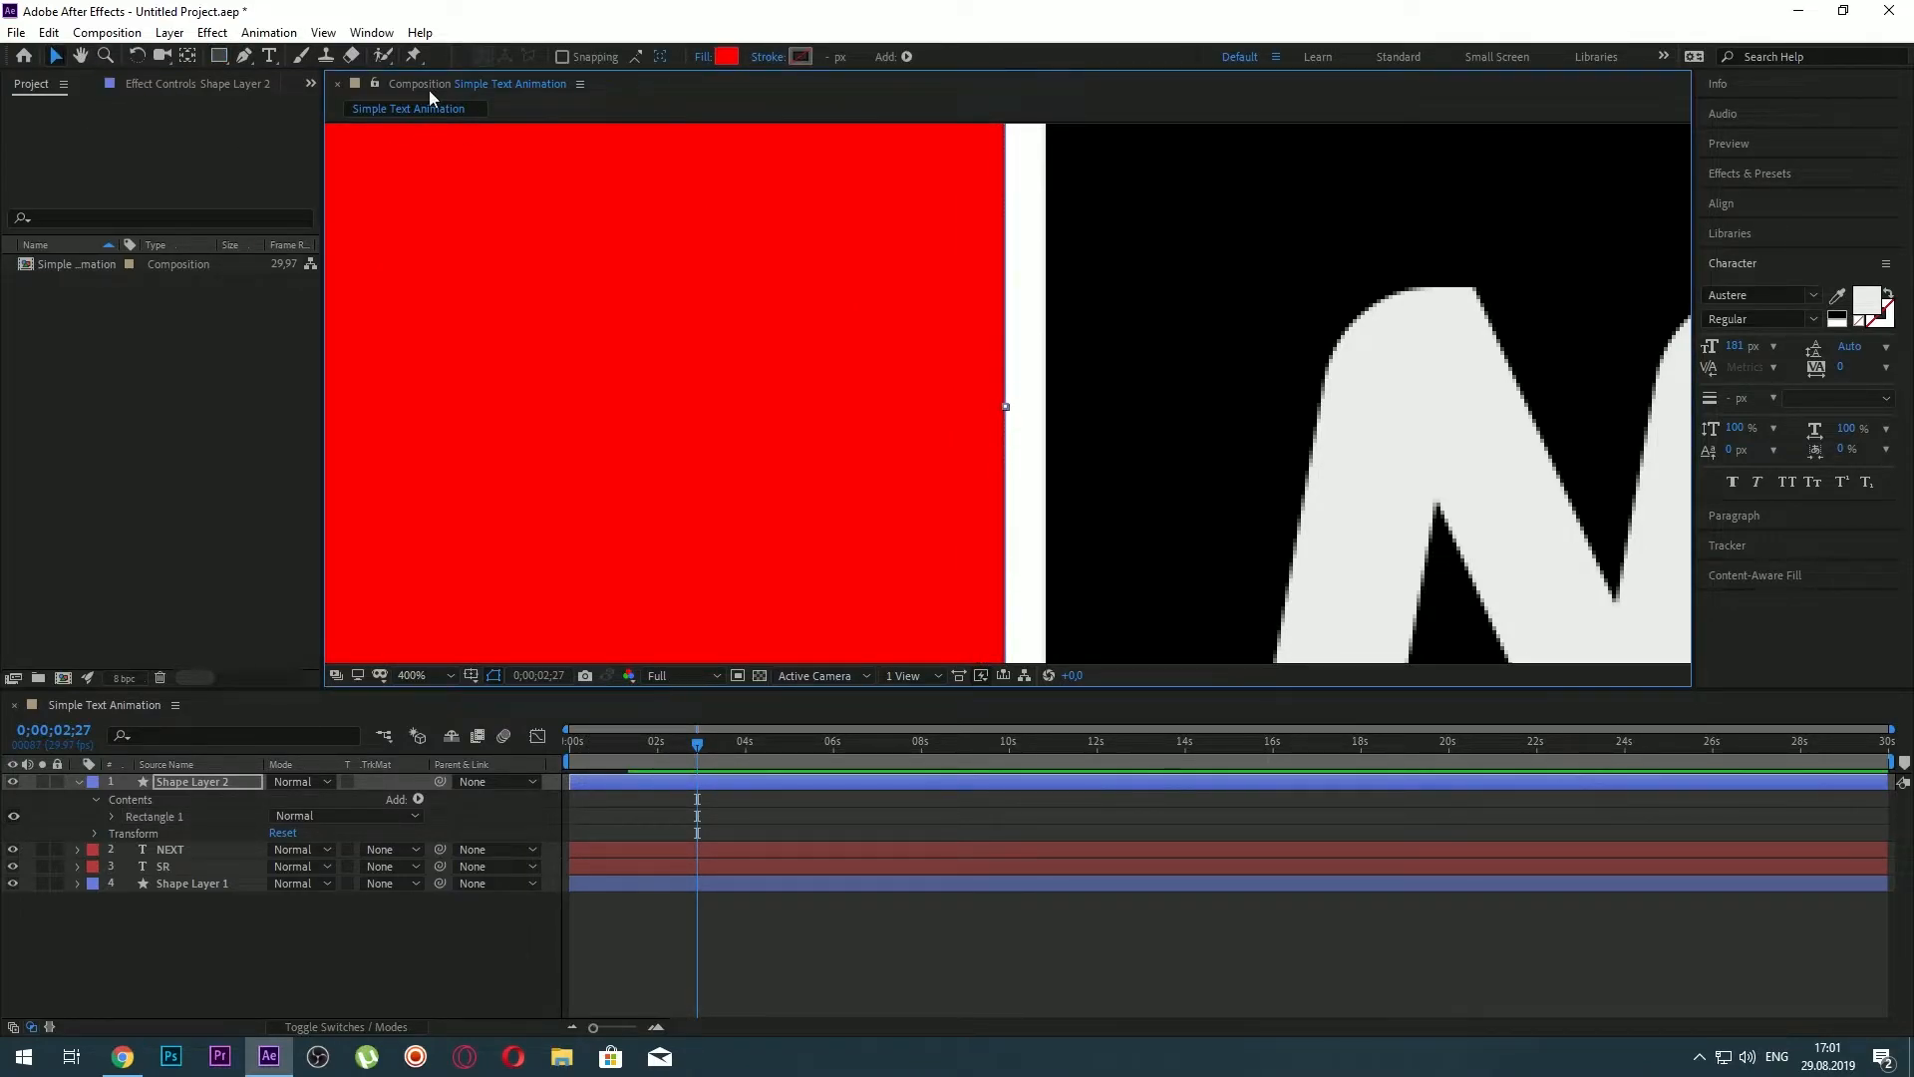
click(429, 675)
click(434, 354)
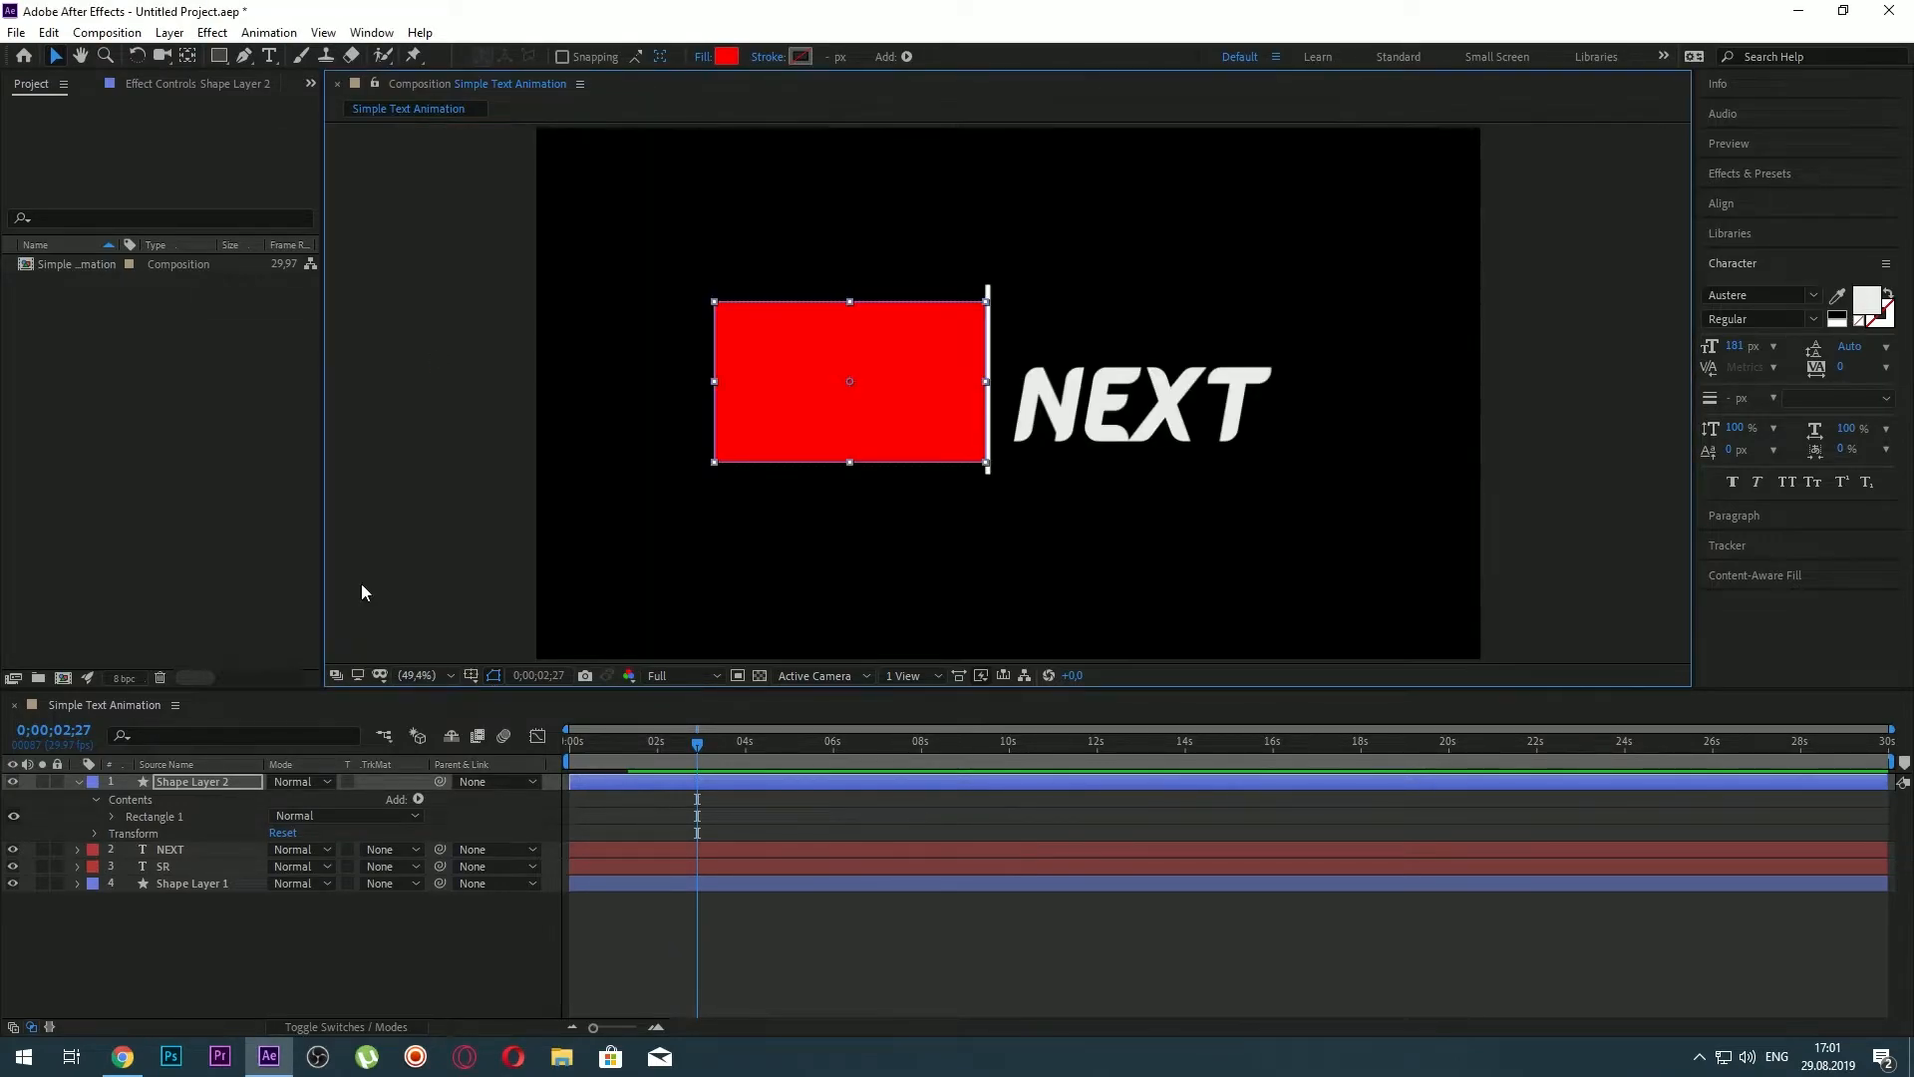
Place the rectangle layer directly above the SR layer and set SR's track matte to Alpha
click(282, 912)
drag(208, 779, 208, 857)
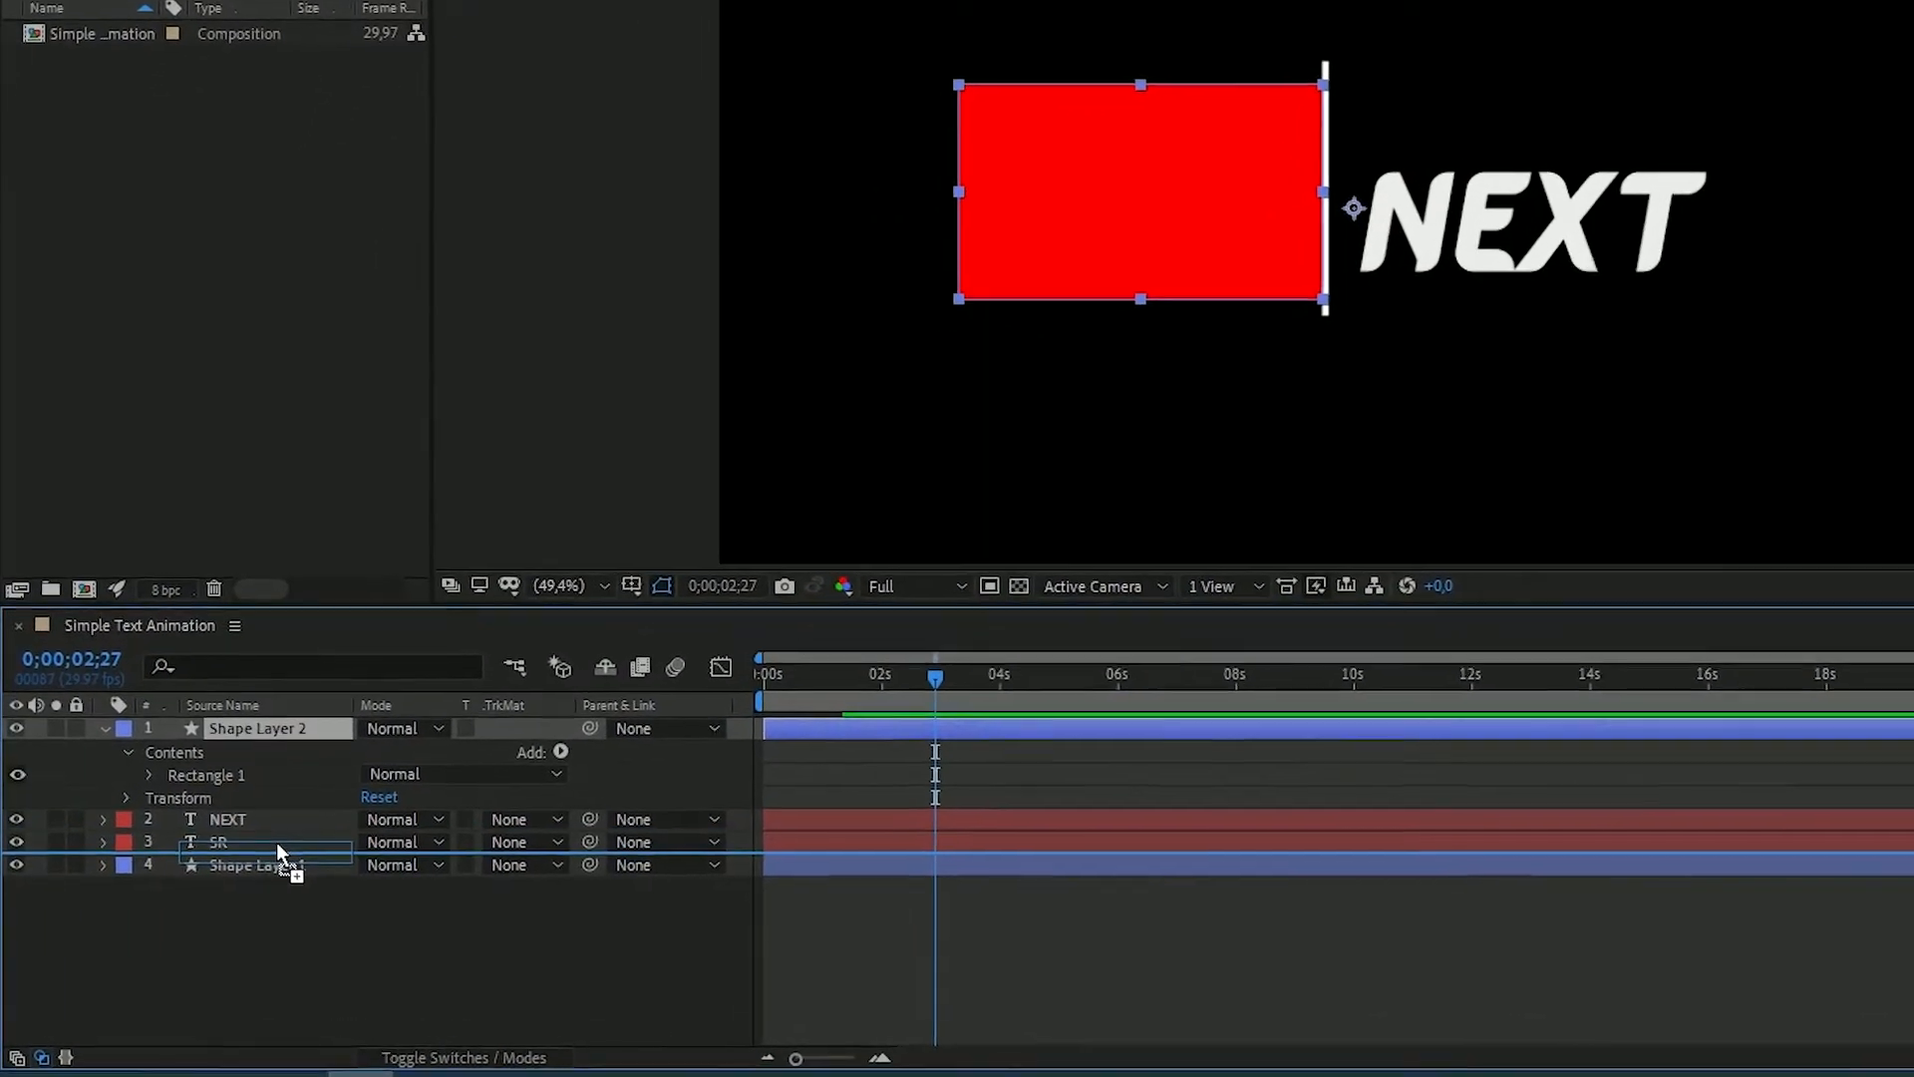
click(347, 844)
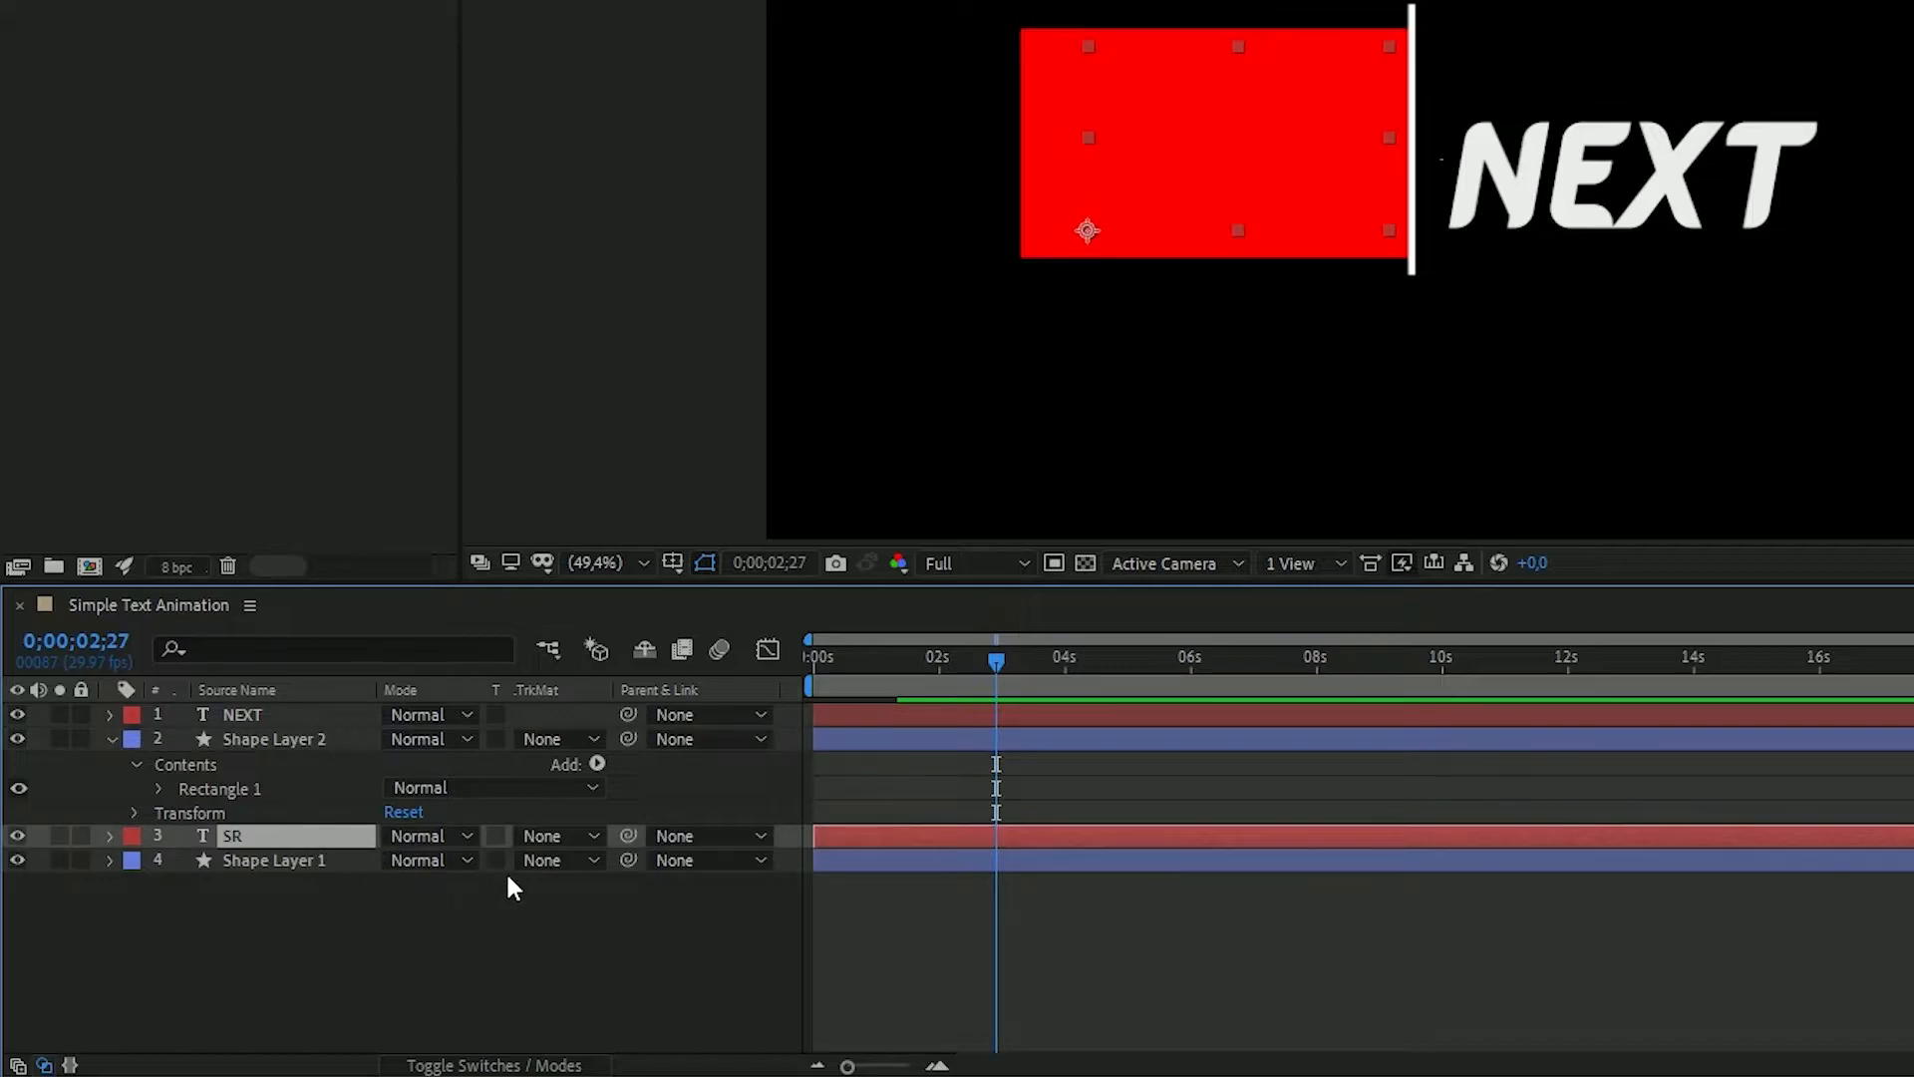
click(558, 842)
click(582, 900)
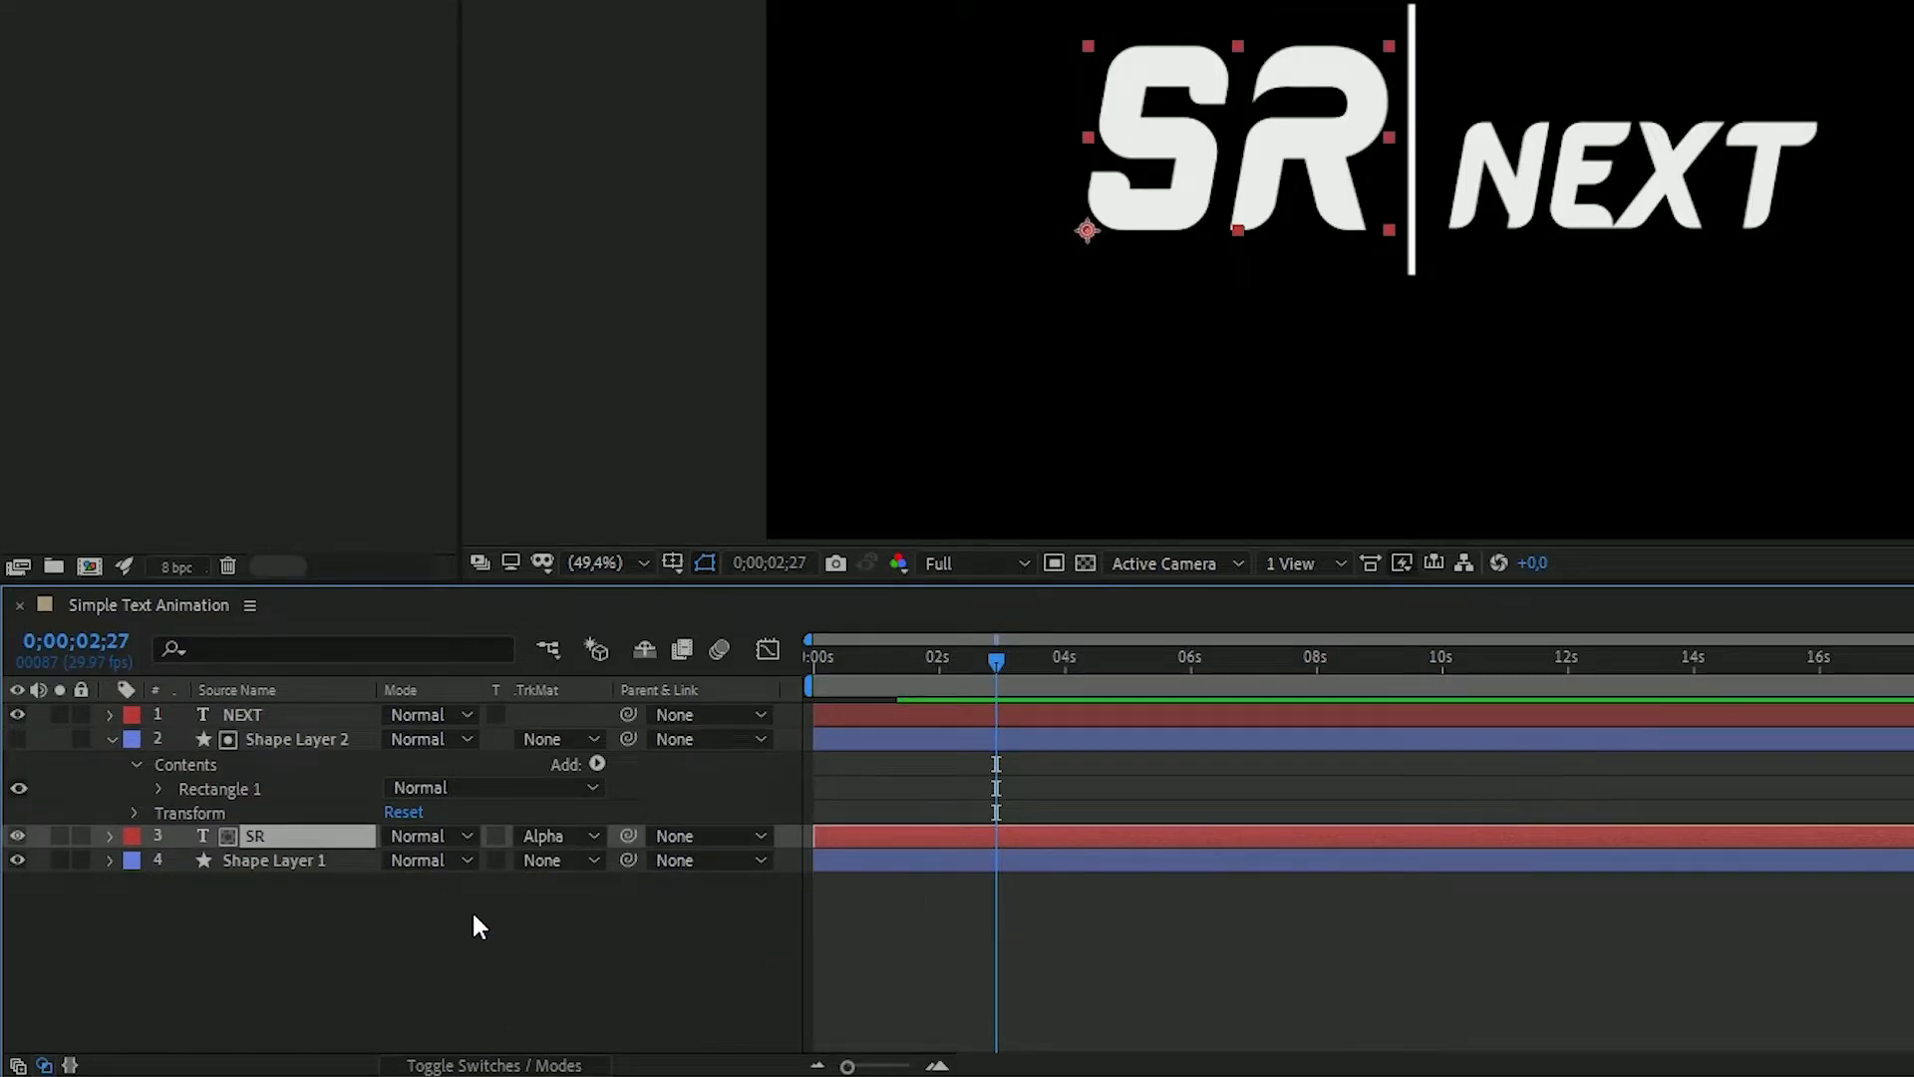
Keyframe SR's Position to slide from X 958.5 at 0;00;01;09, right of the line, to its present place at about 2 seconds
key(p)
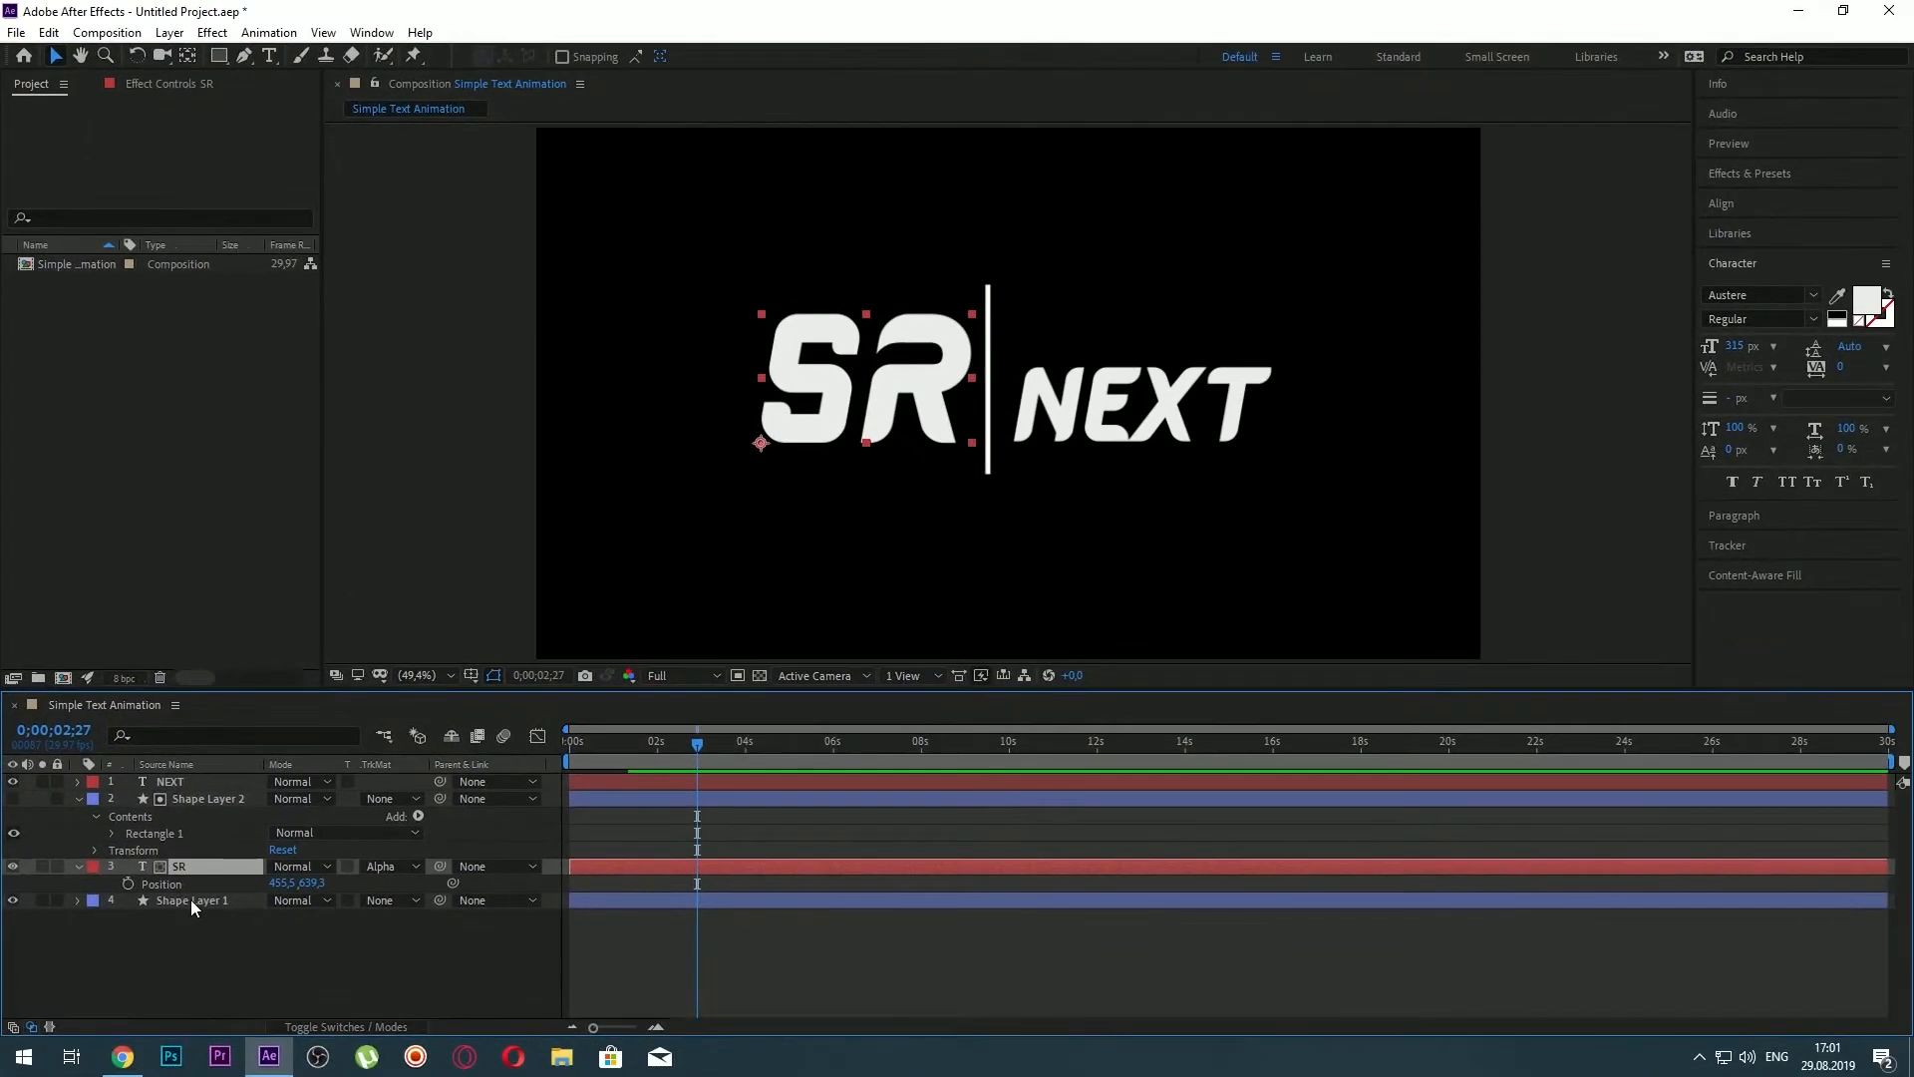
click(128, 884)
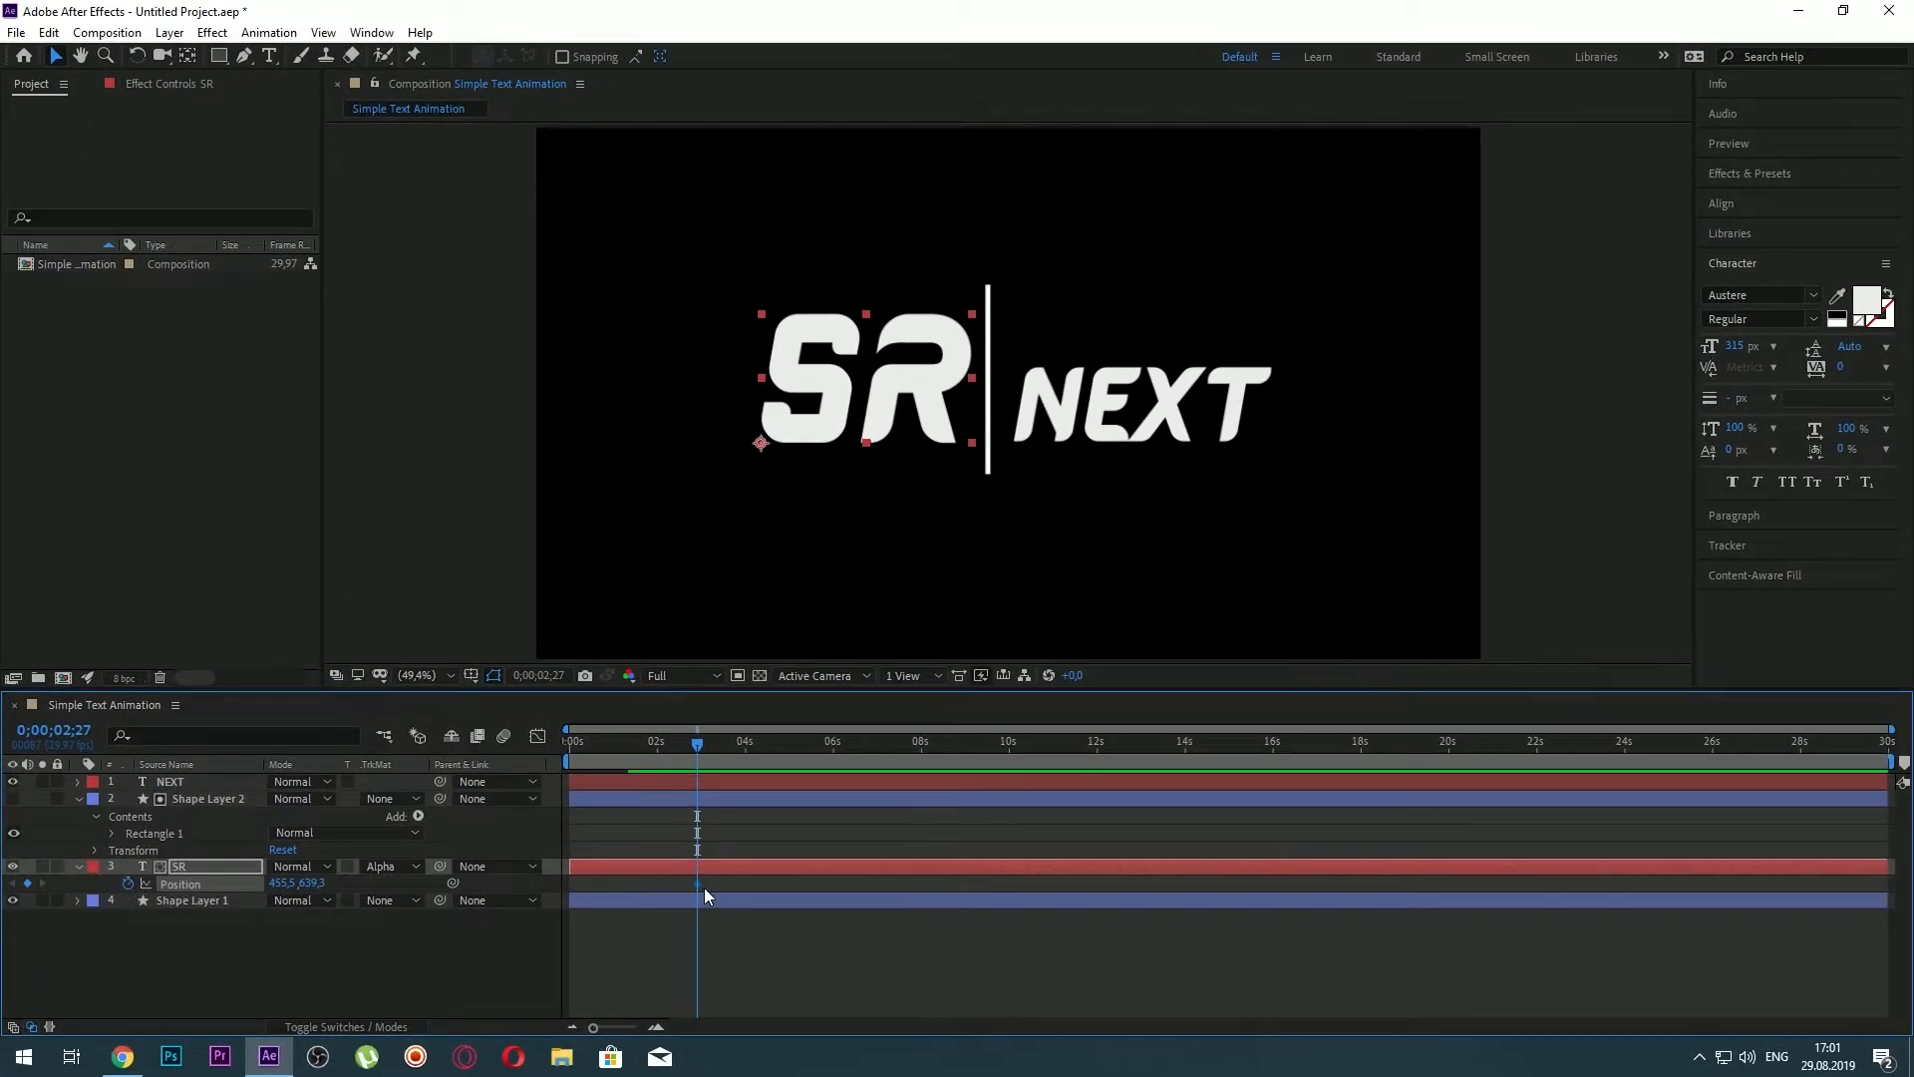
click(626, 746)
drag(695, 884, 656, 883)
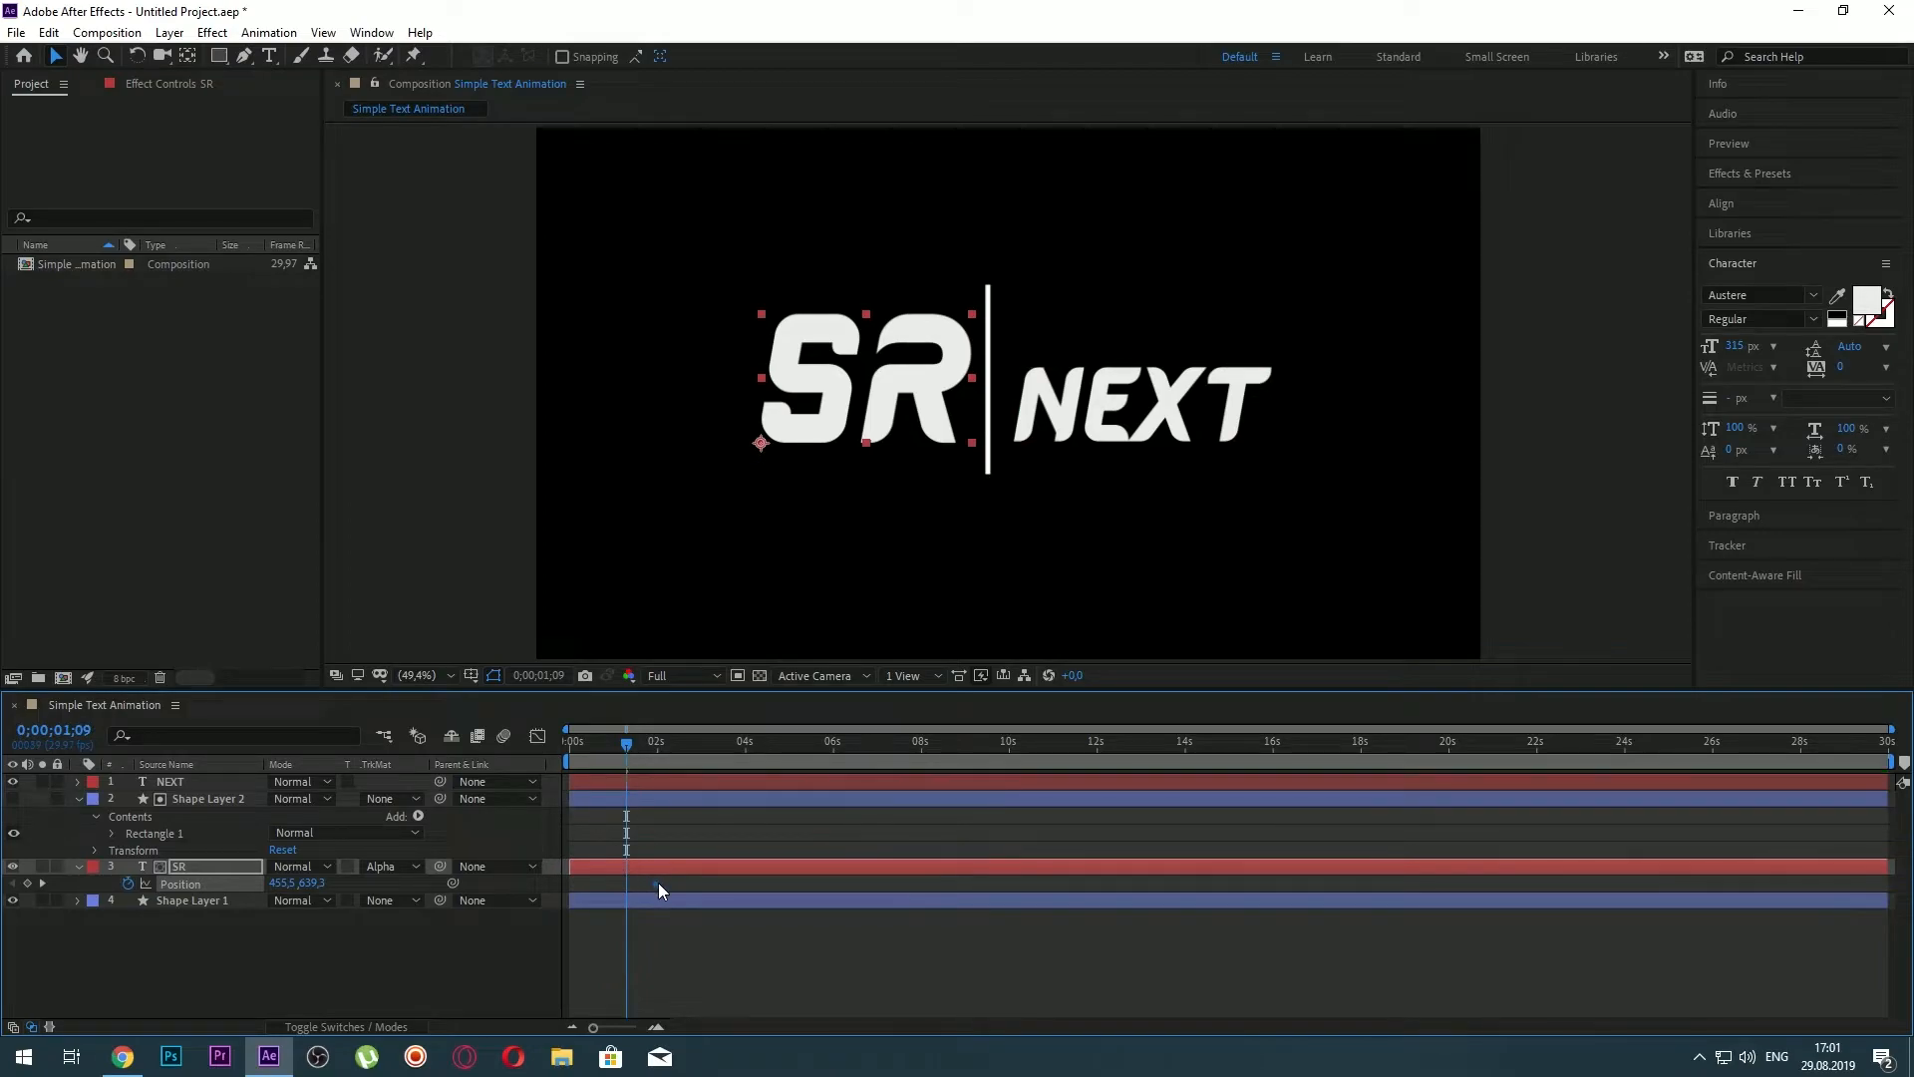
drag(284, 883, 808, 883)
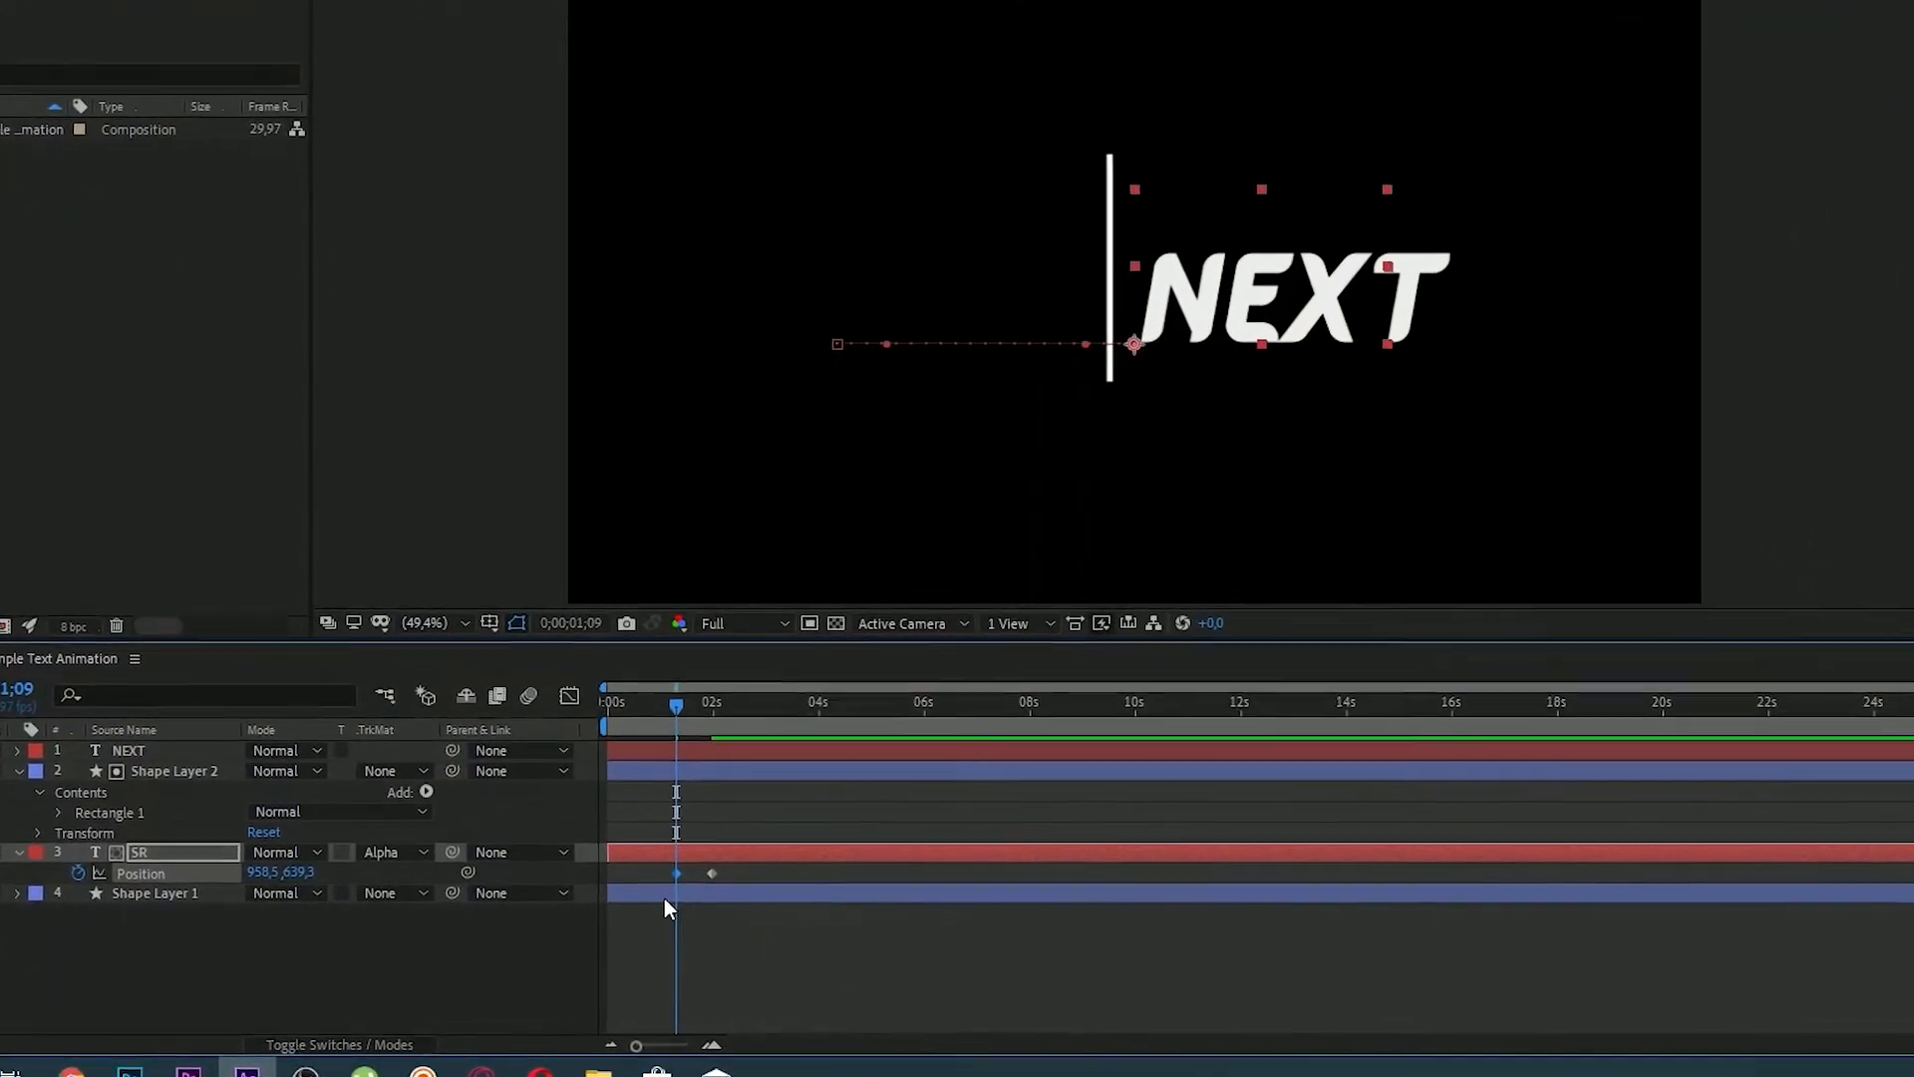
Retime SR's position keyframes to start at 0;00;01;10, level with the line's last scale keyframe, and end at about 2.4 seconds
drag(691, 870, 678, 871)
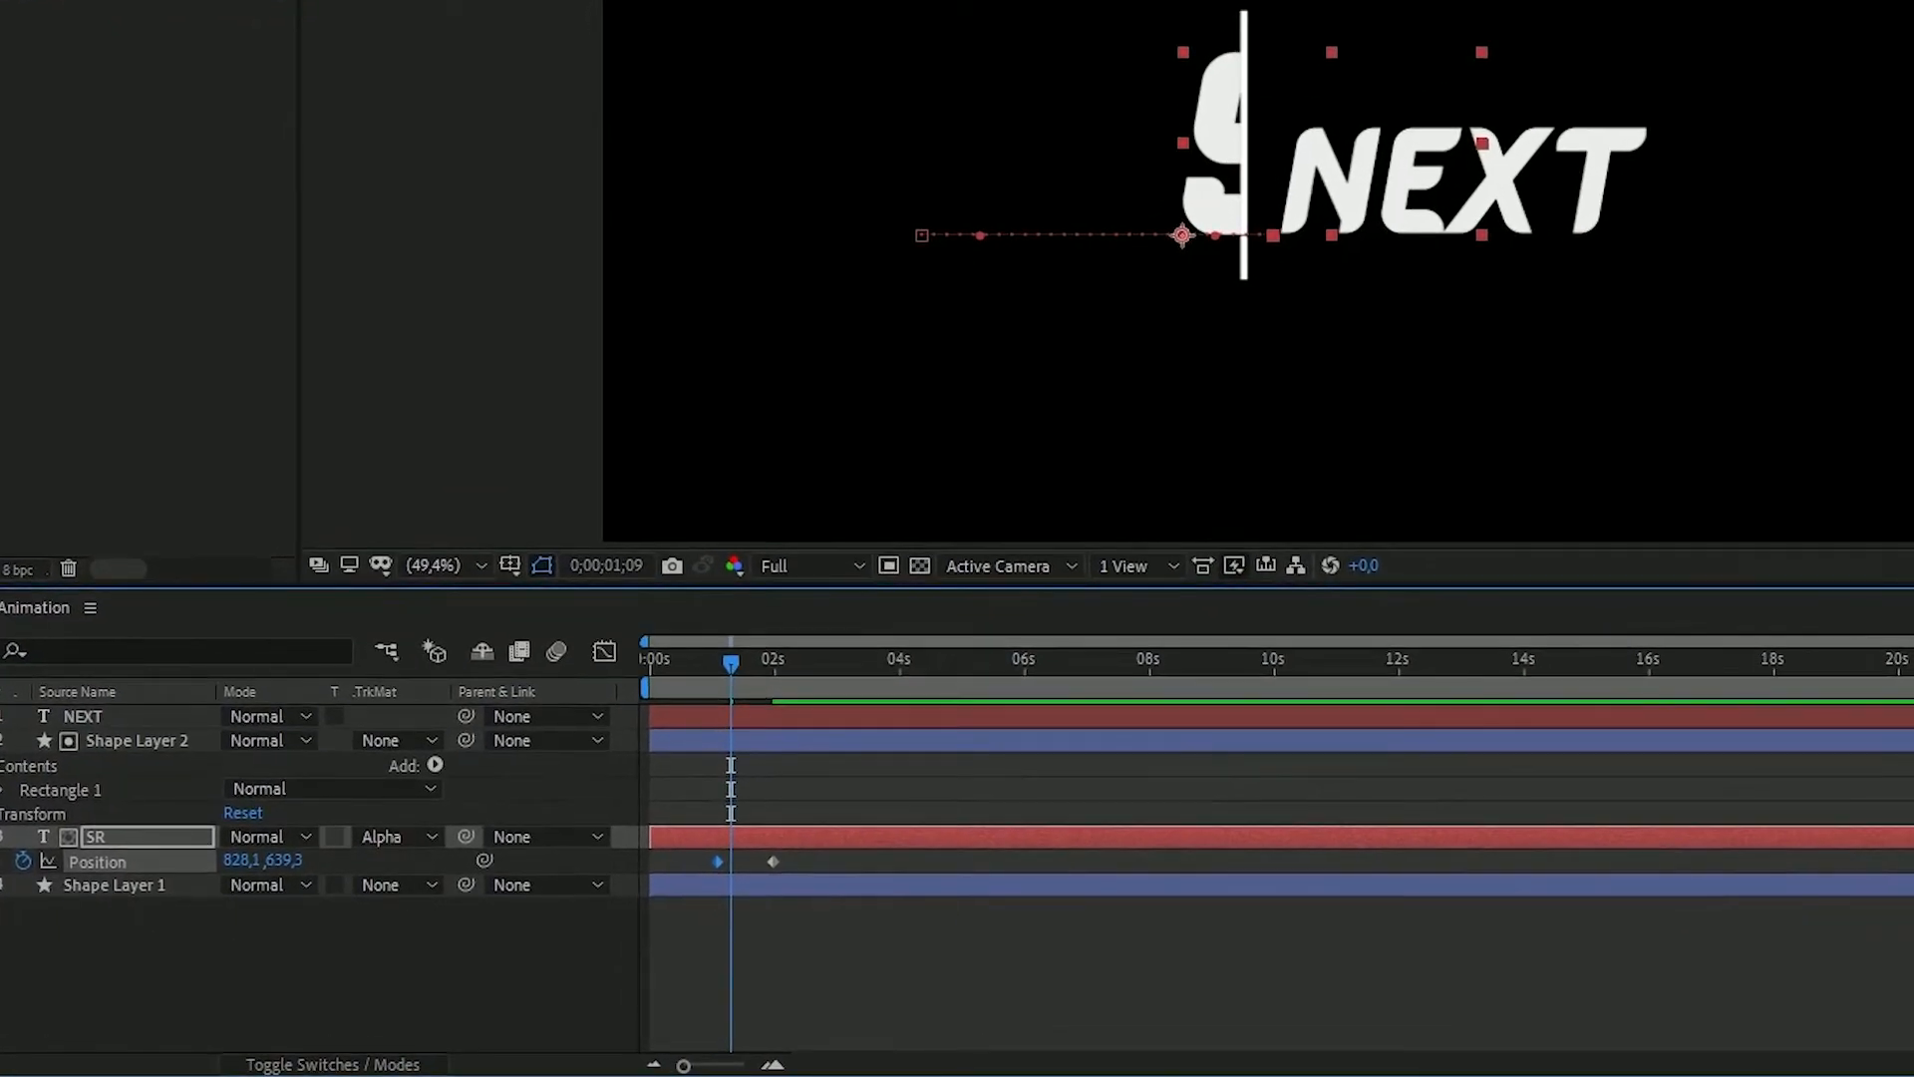
click(4, 891)
click(778, 955)
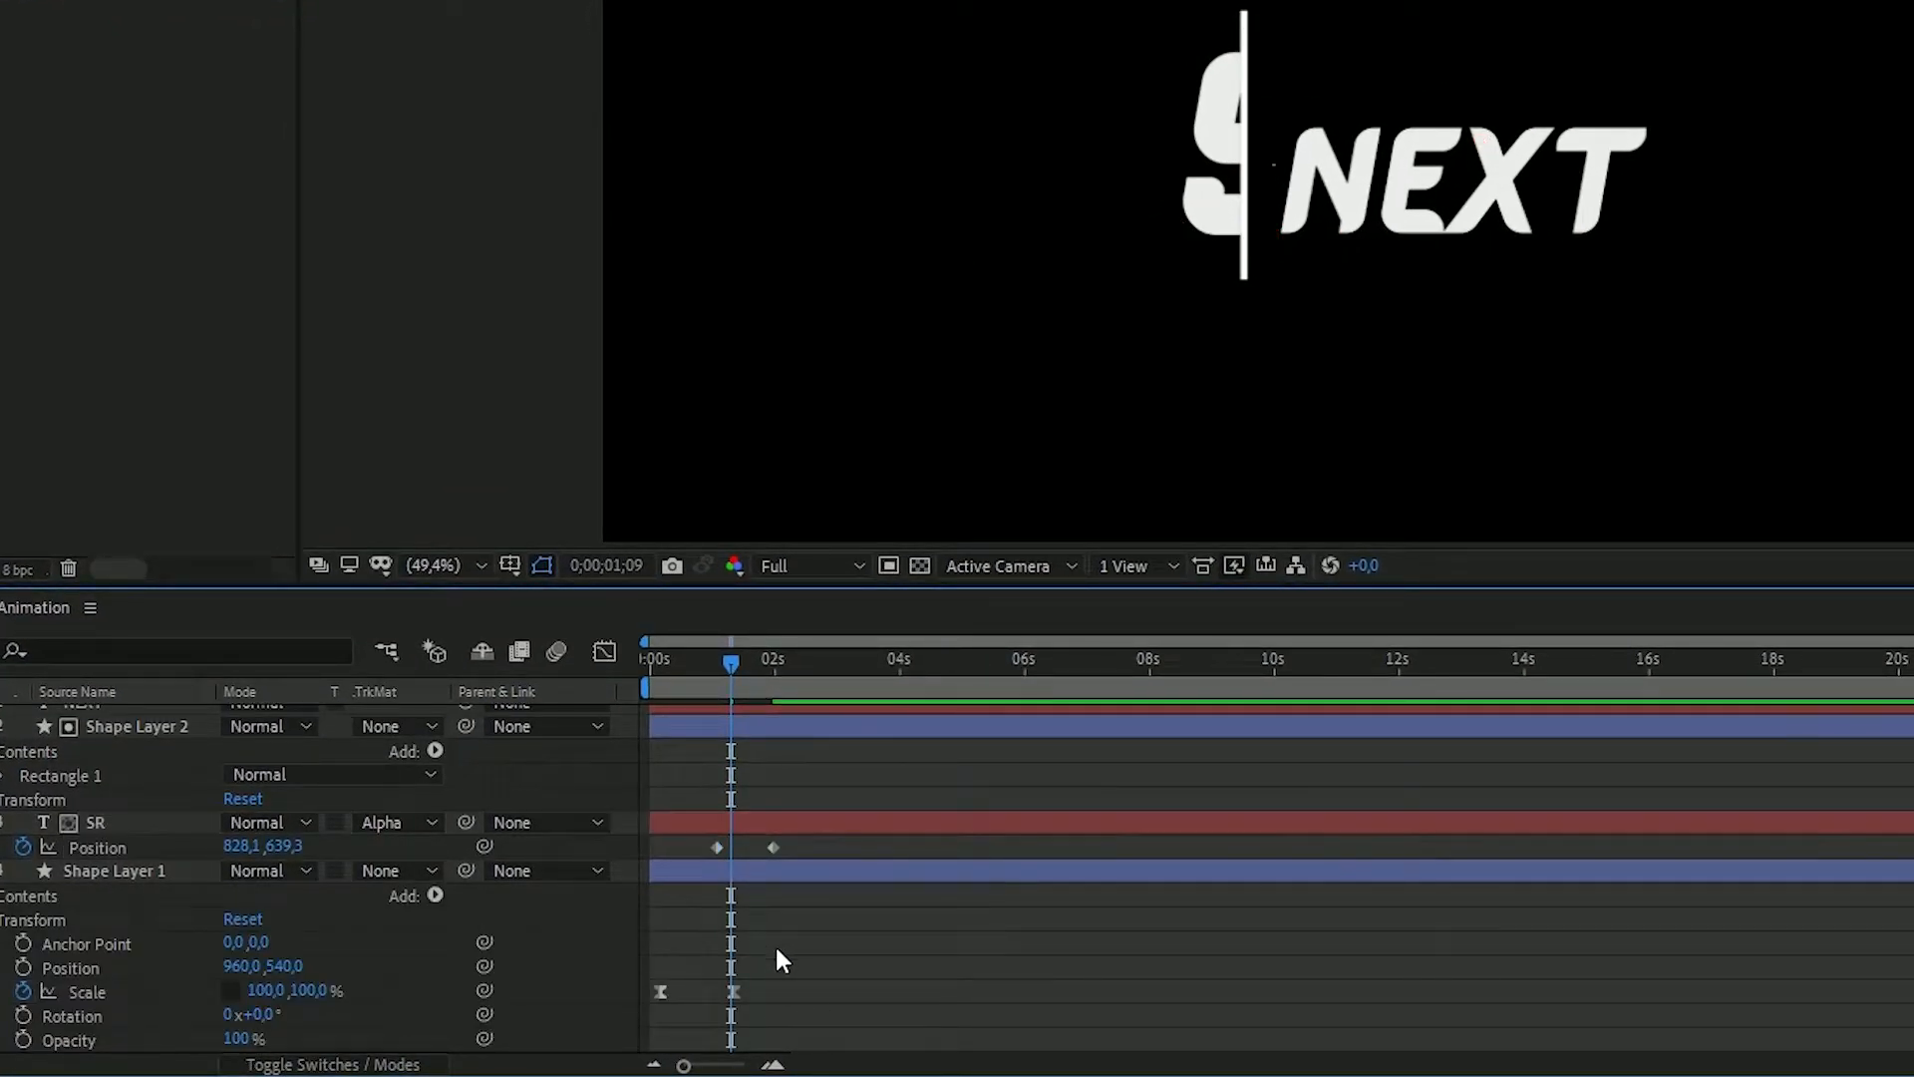
click(732, 654)
drag(716, 847, 799, 847)
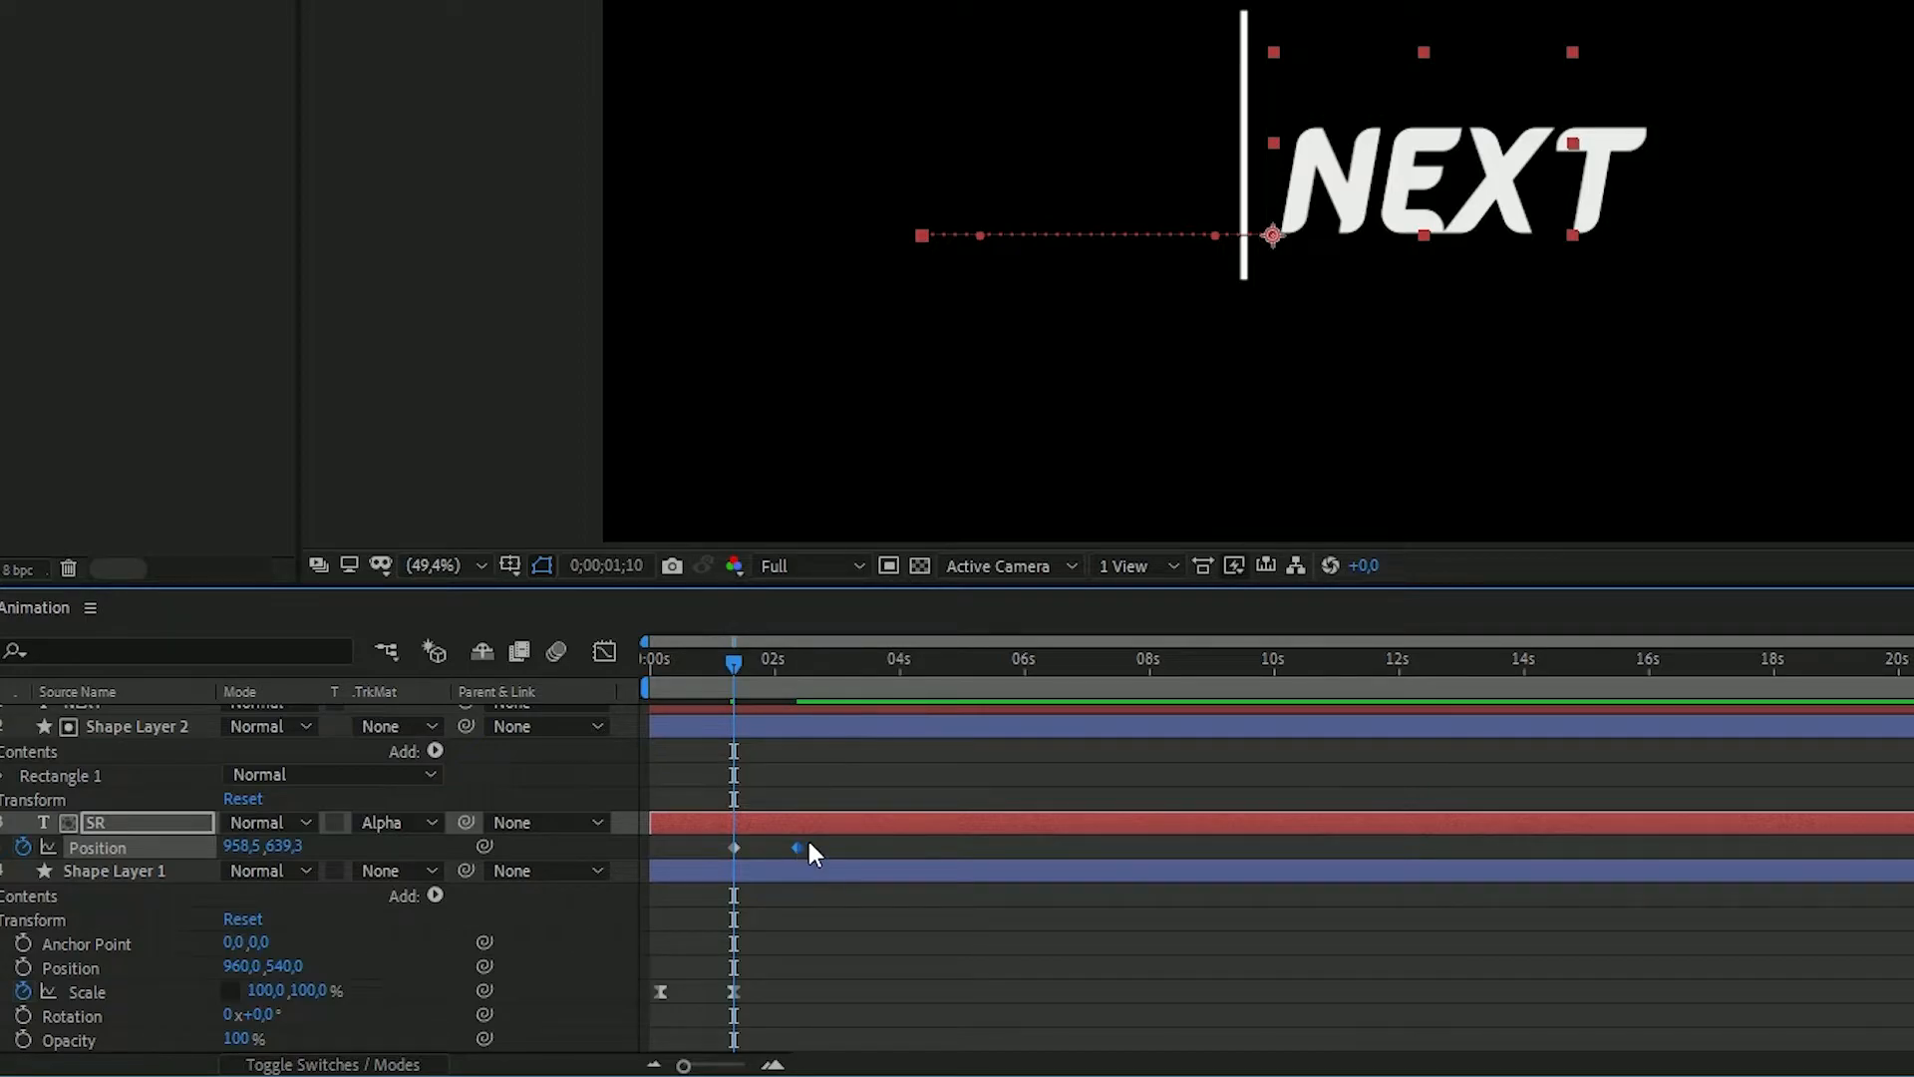
Apply Easy Ease to SR's position keyframes, lengthen the last keyframe's ease in the speed graph, and preview the animation
drag(823, 844, 709, 844)
key(F9)
click(606, 653)
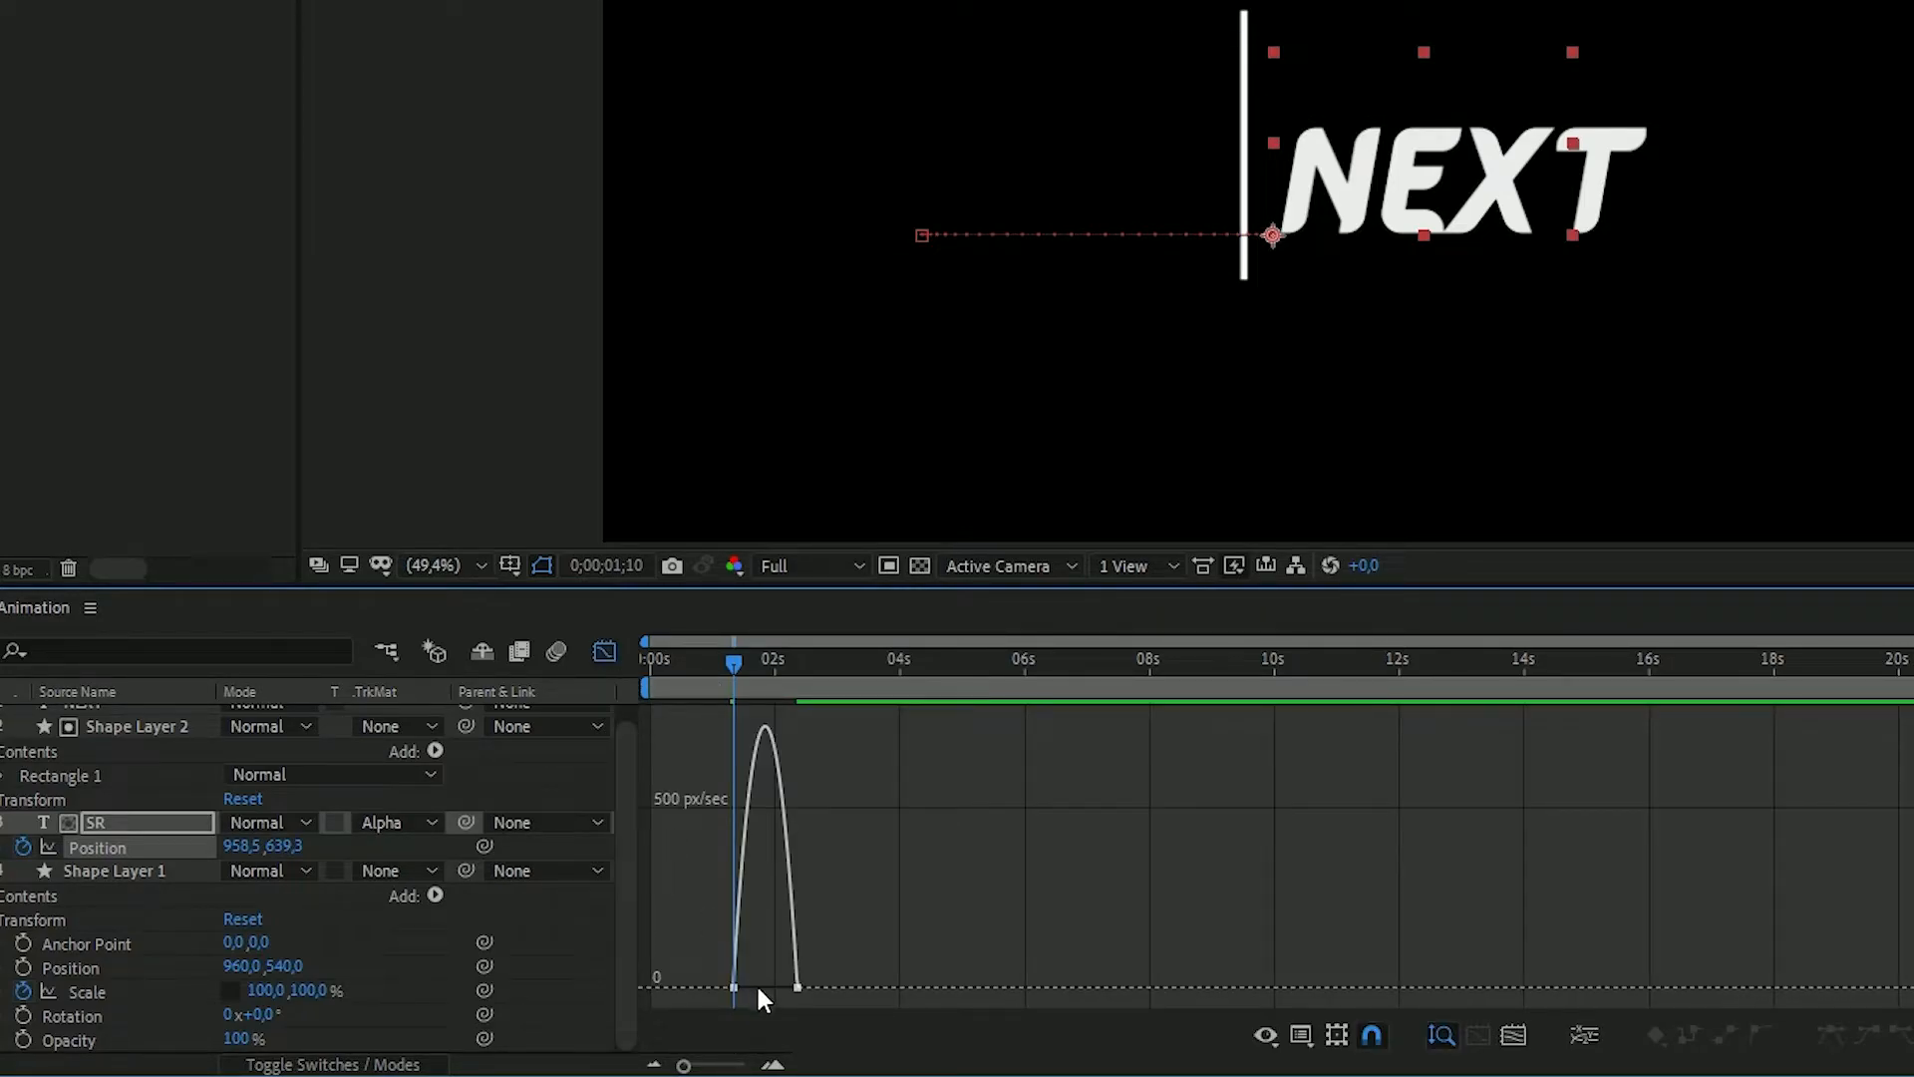
drag(815, 1005, 741, 988)
click(604, 653)
key(space)
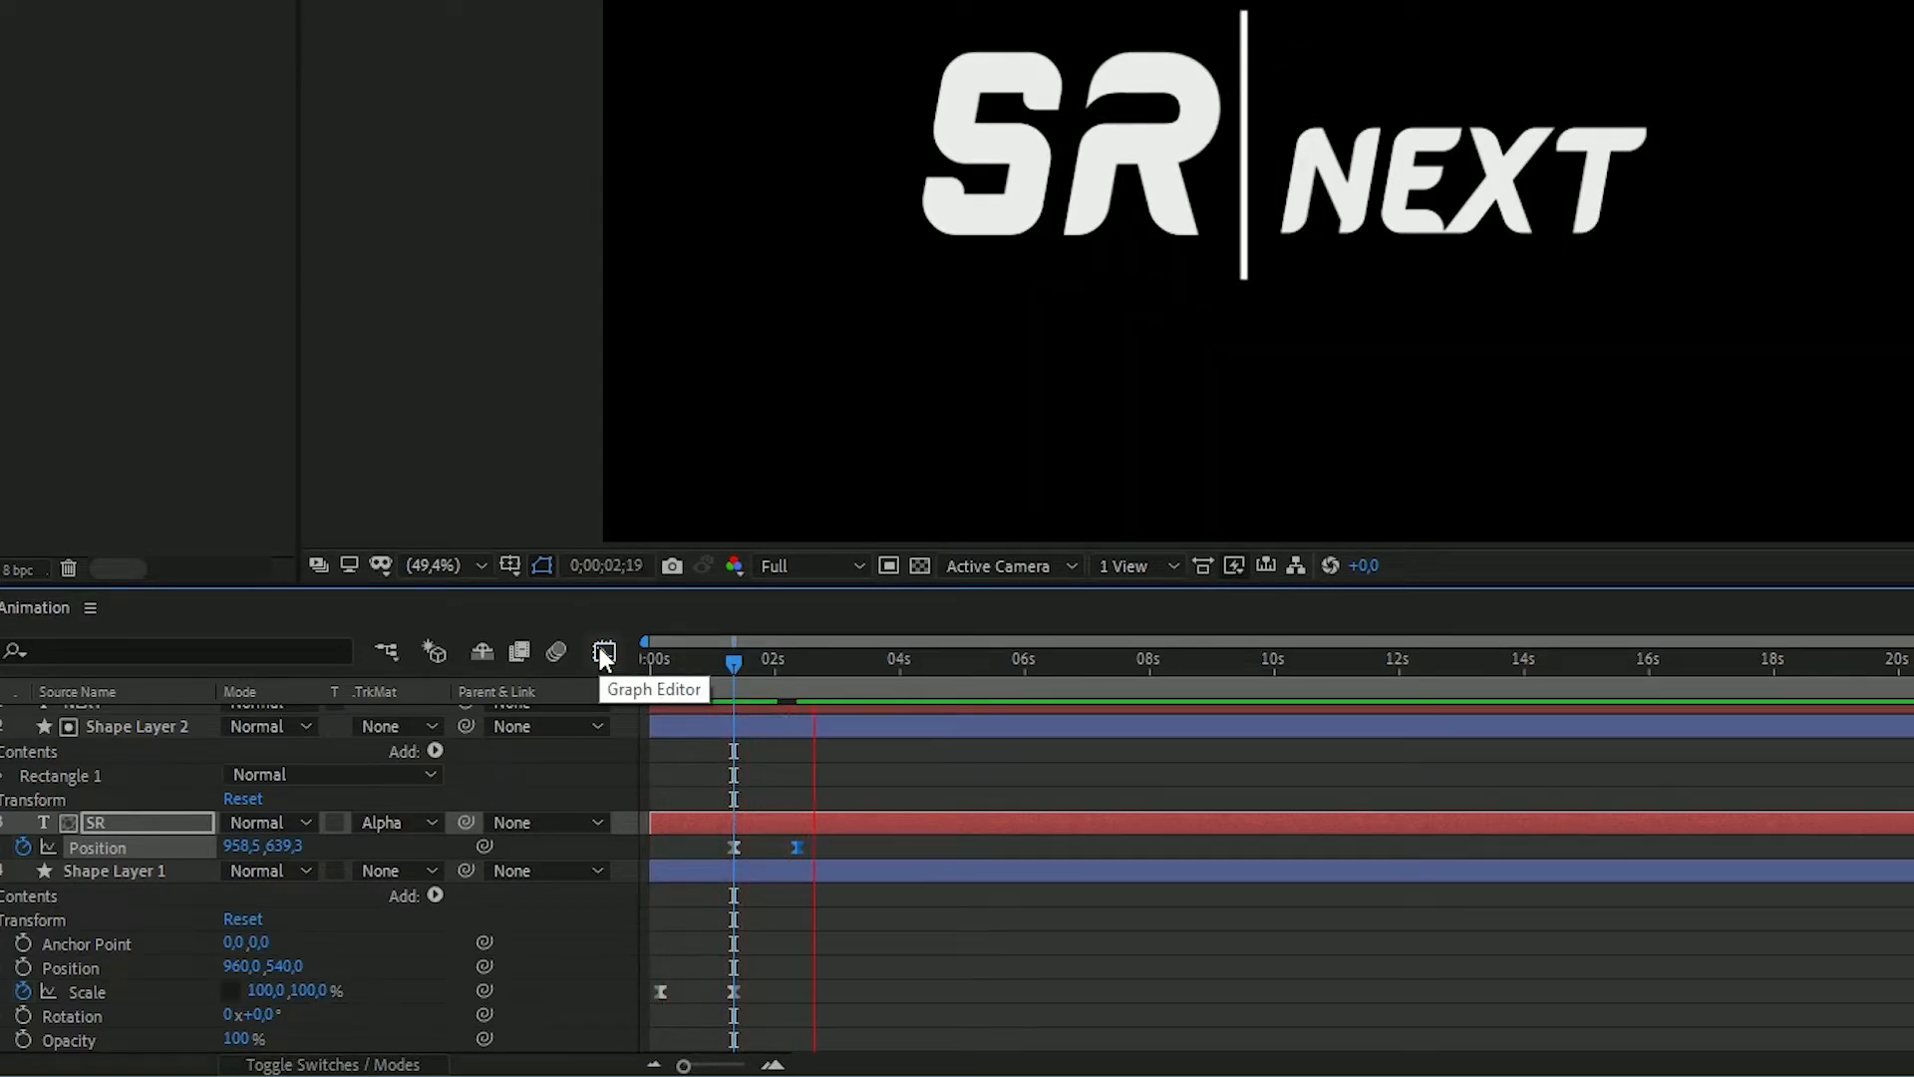
key(space)
Draw a red rectangle as a new shape layer covering the NEXT text at 0;00;02;18
drag(853, 662, 812, 666)
click(849, 747)
scroll(128, 795, up, 1)
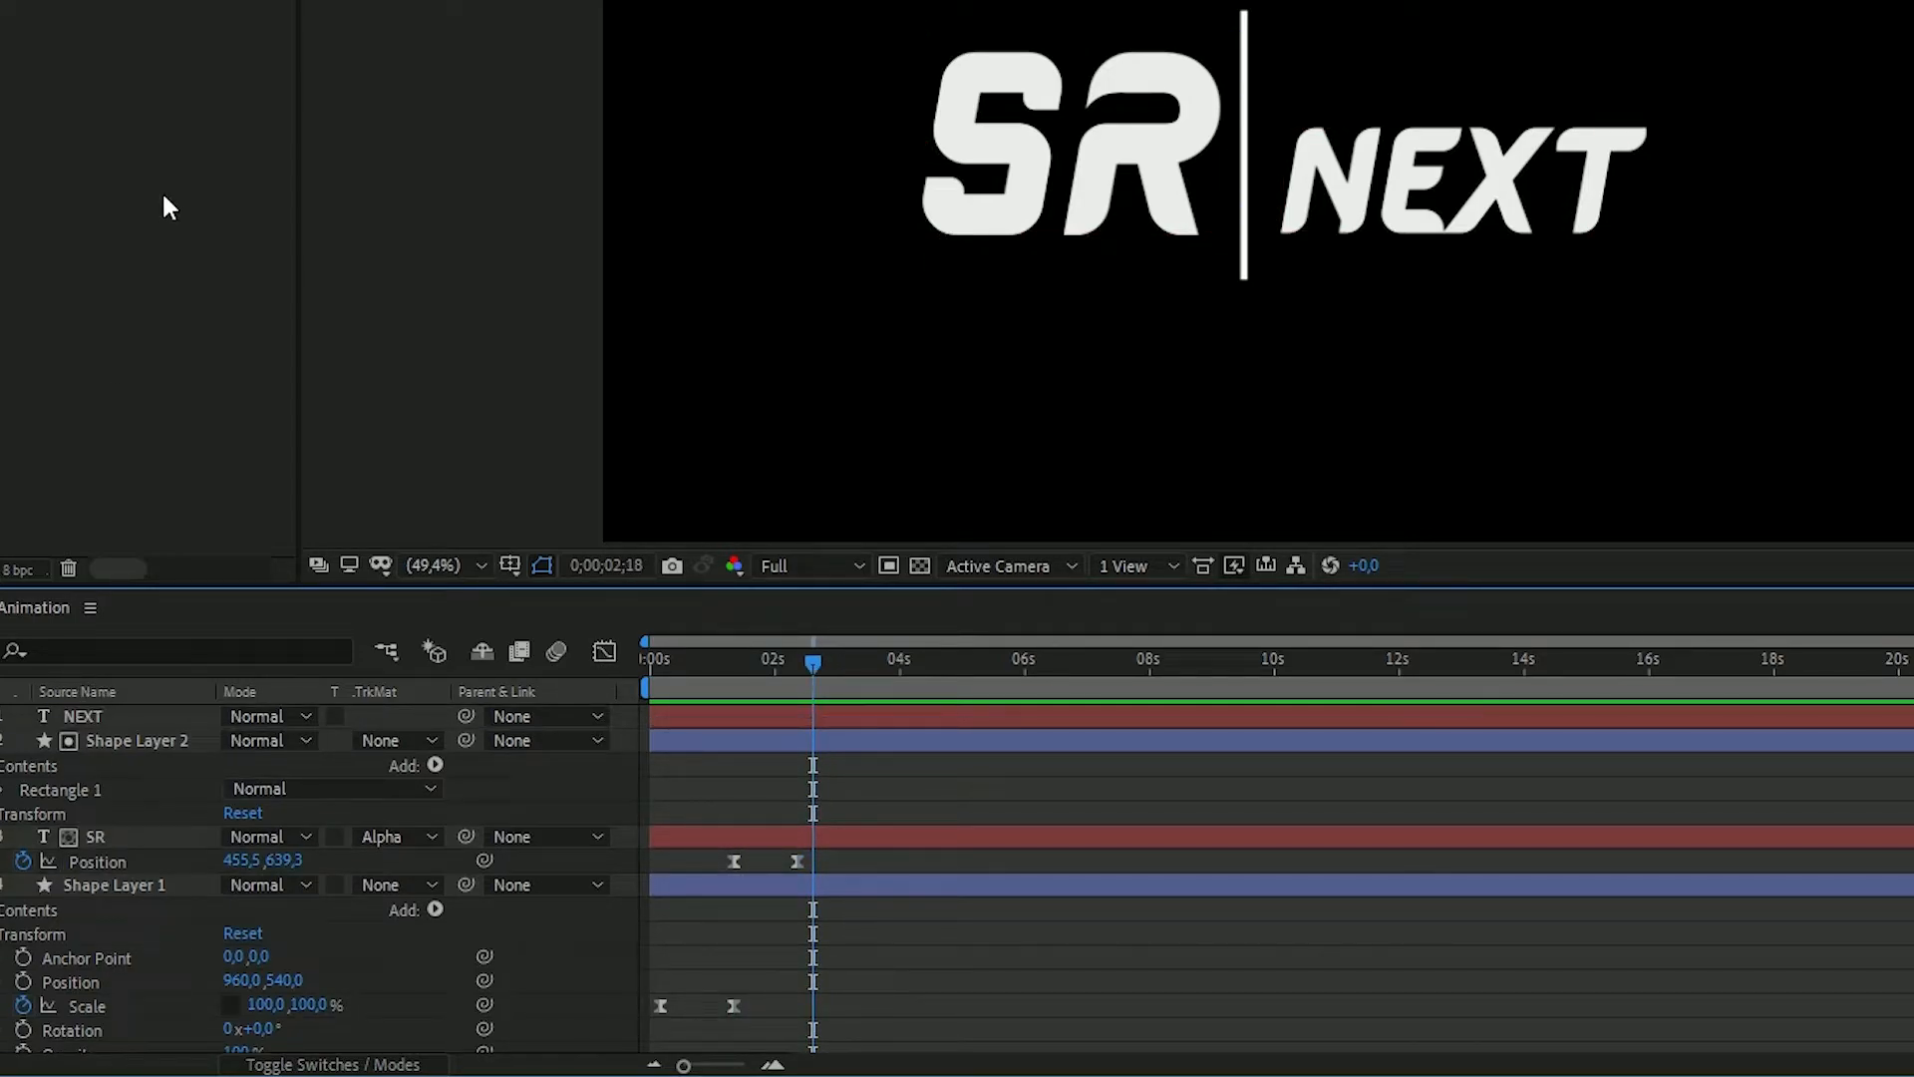
drag(1267, 75, 1676, 267)
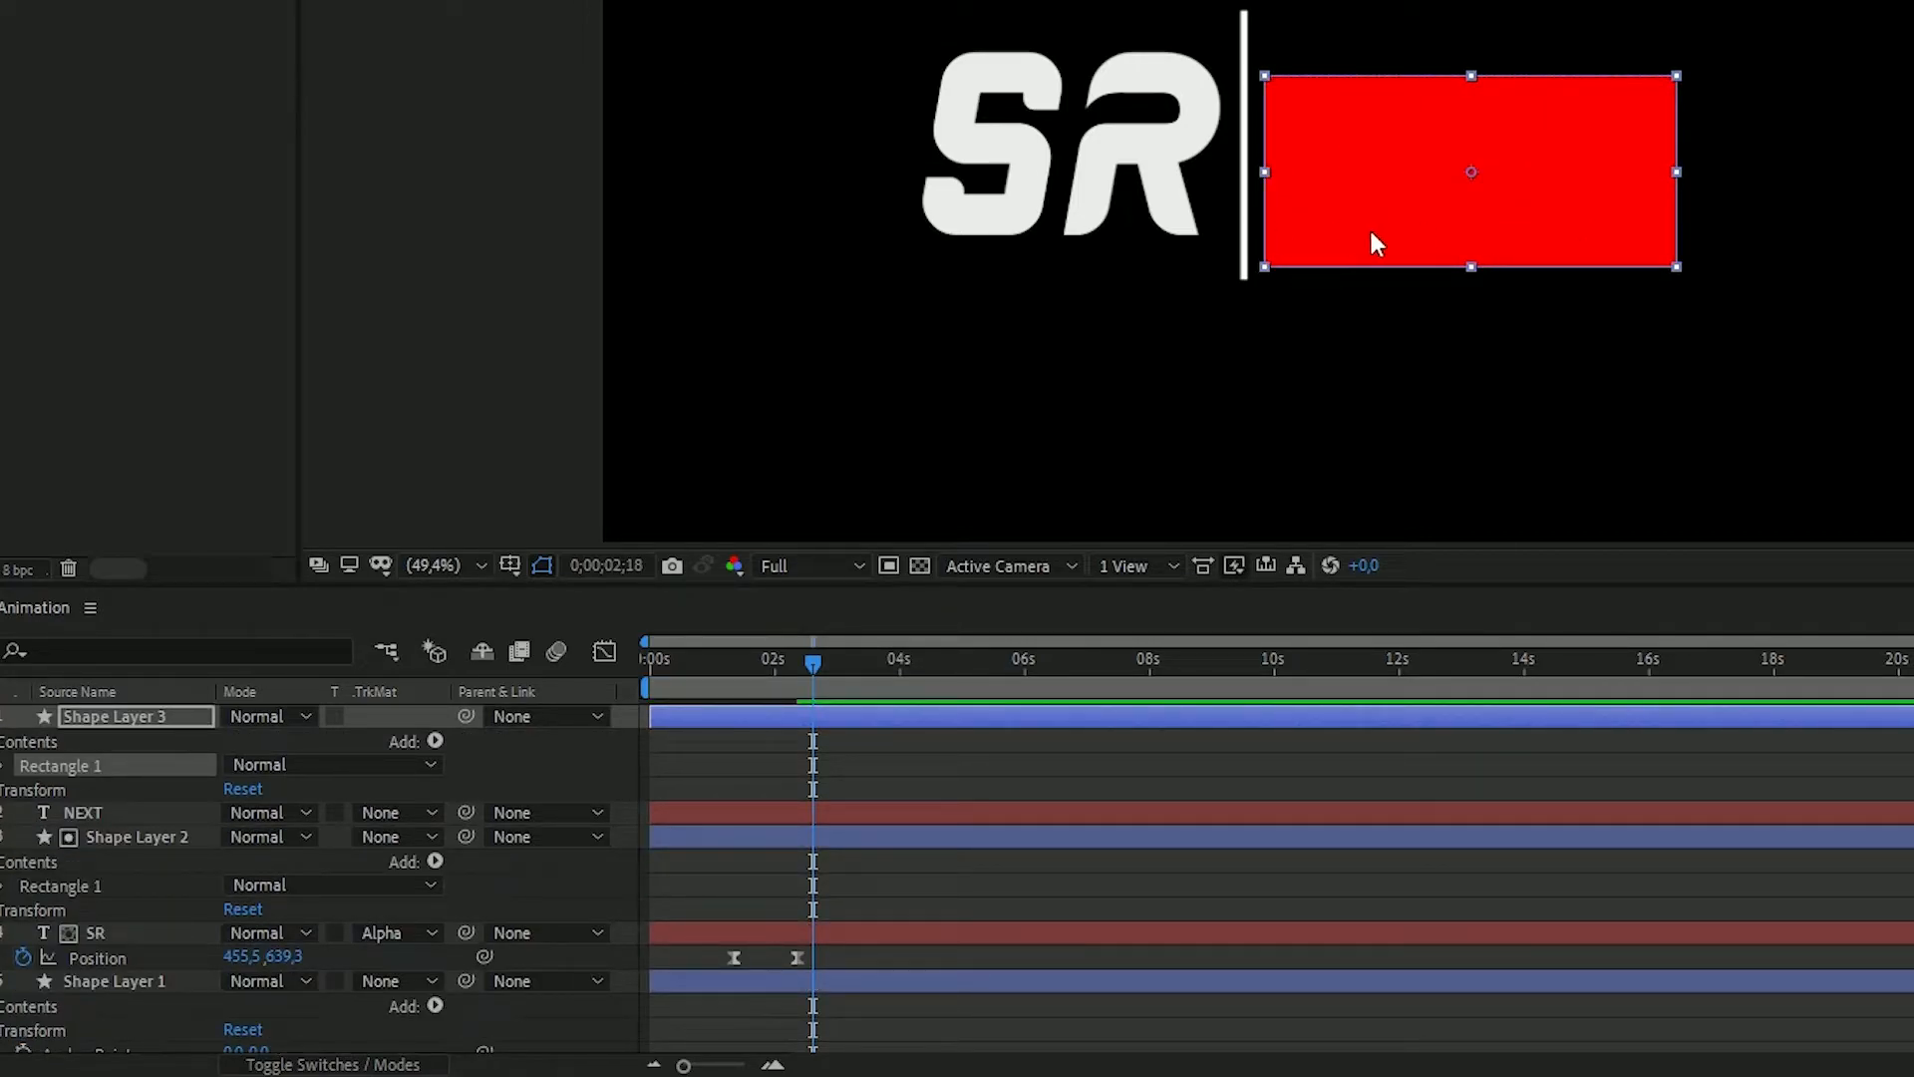
Nudge the new red rectangle left until its edge meets the right side of the vertical line
scroll(1270, 203, up, 8)
scroll(1270, 209, down, 1)
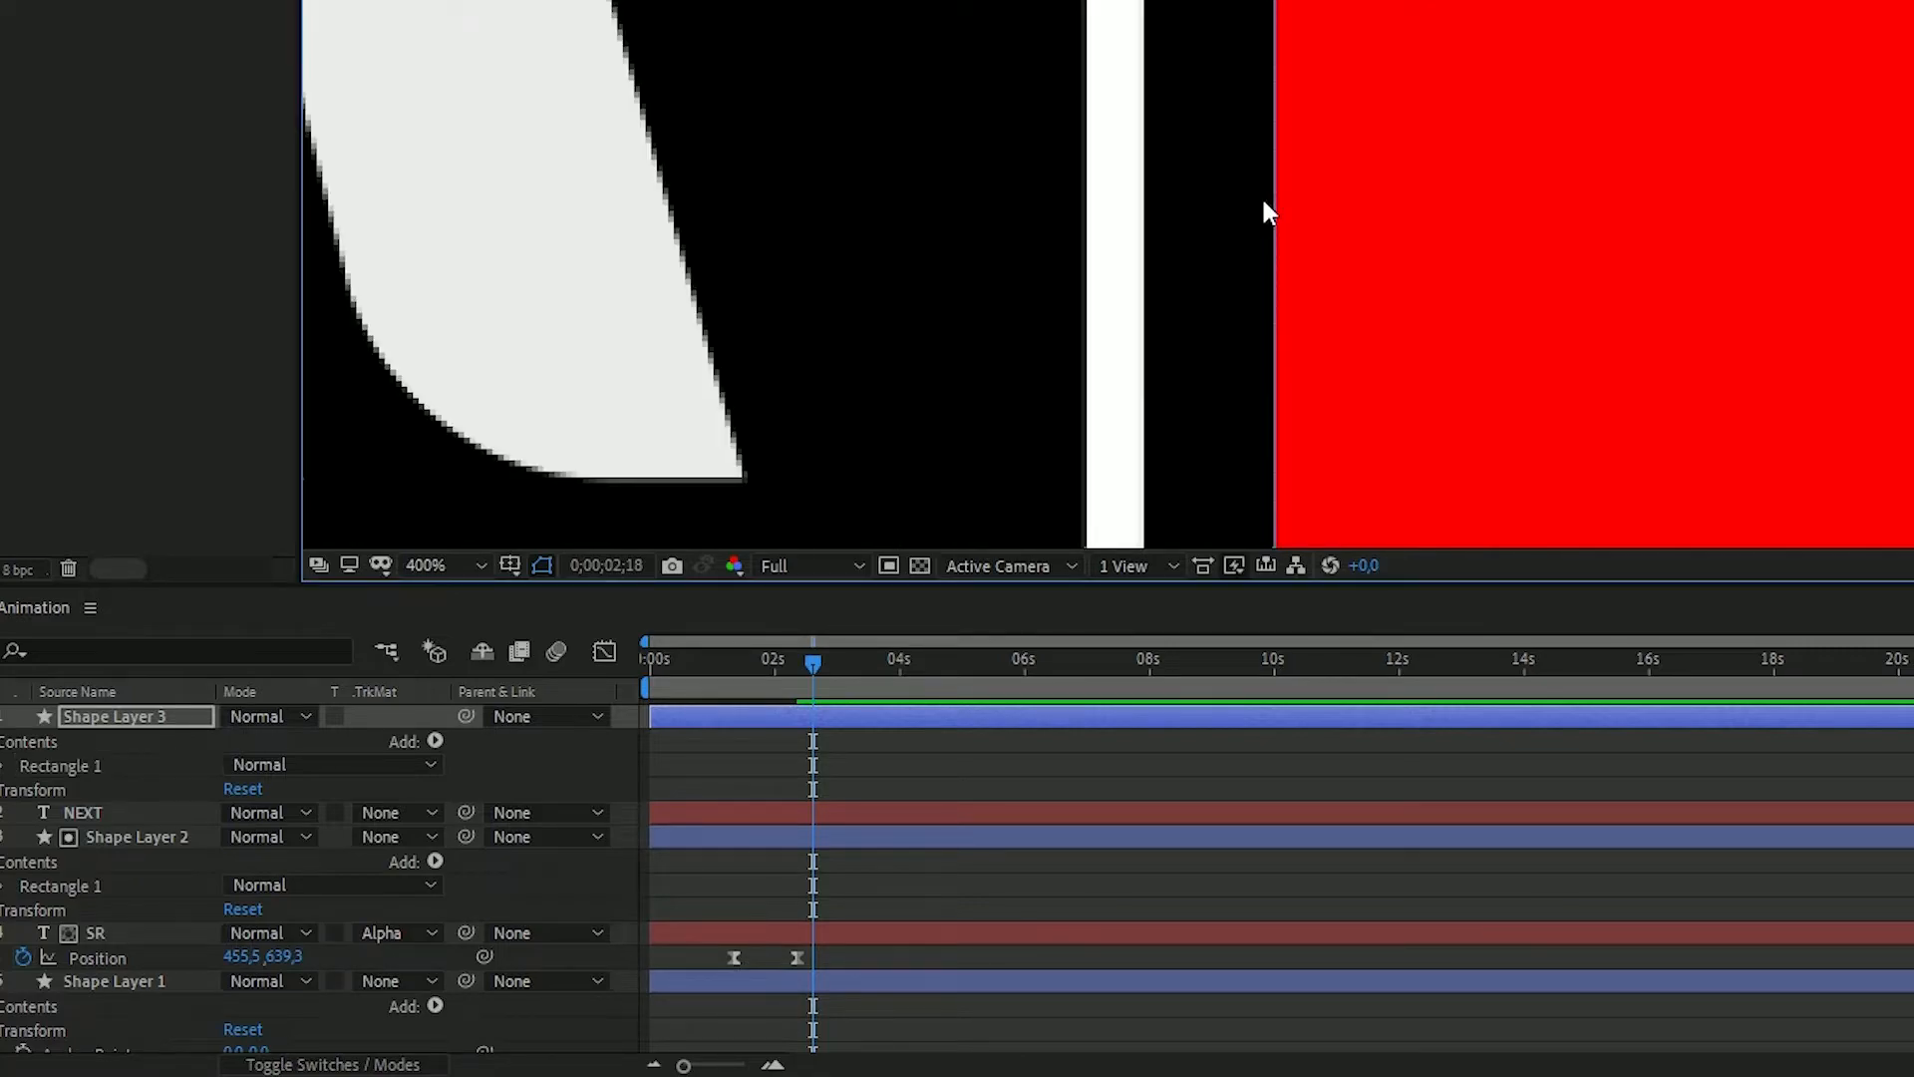
key(Left)
key(Left)
key(Left)
key(Left)
key(Left)
key(Left)
key(Left)
key(Left)
key(Left)
key(Left)
key(Left)
key(Left)
key(Left)
key(Left)
key(Left)
key(Left)
key(Left)
key(Left)
key(Left)
key(Left)
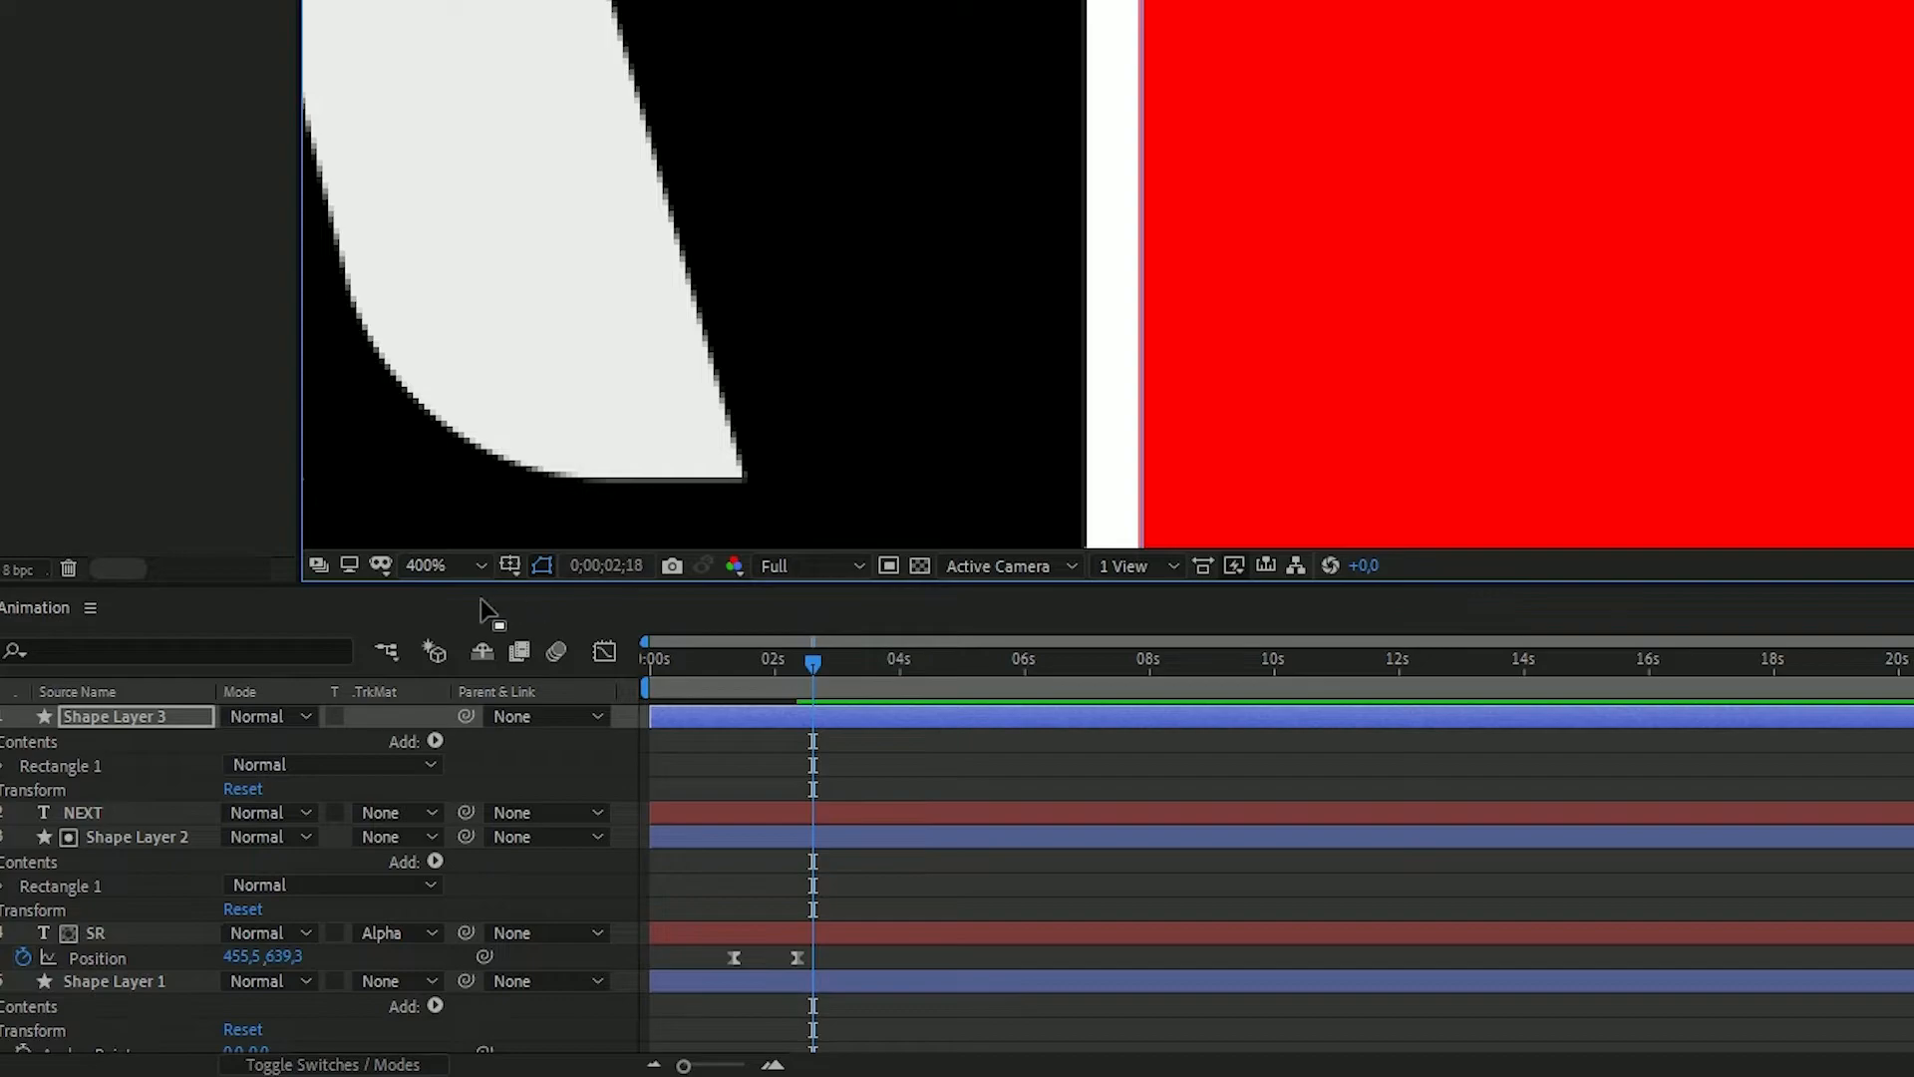
Fit the composition in view and set NEXT's track matte to Alpha, using the rectangle layer directly above it
click(479, 567)
click(449, 94)
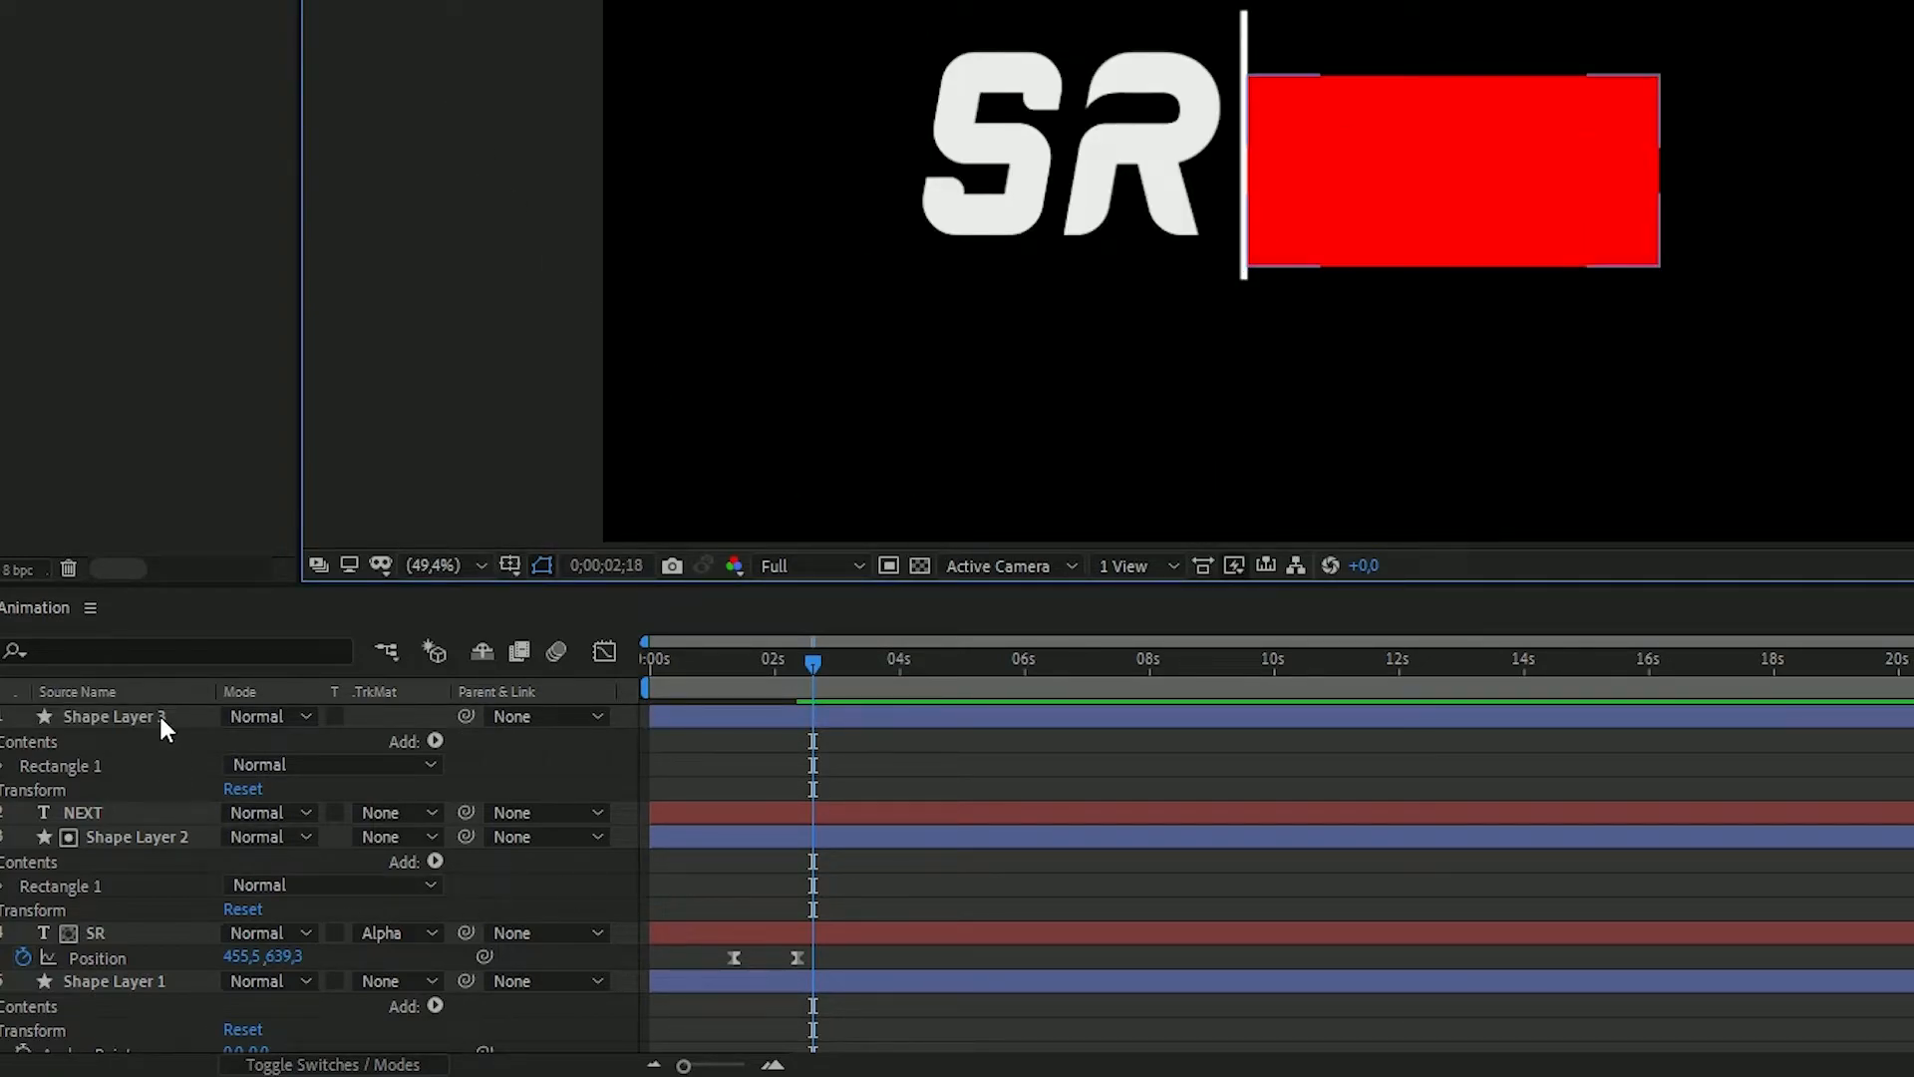
click(409, 813)
click(445, 877)
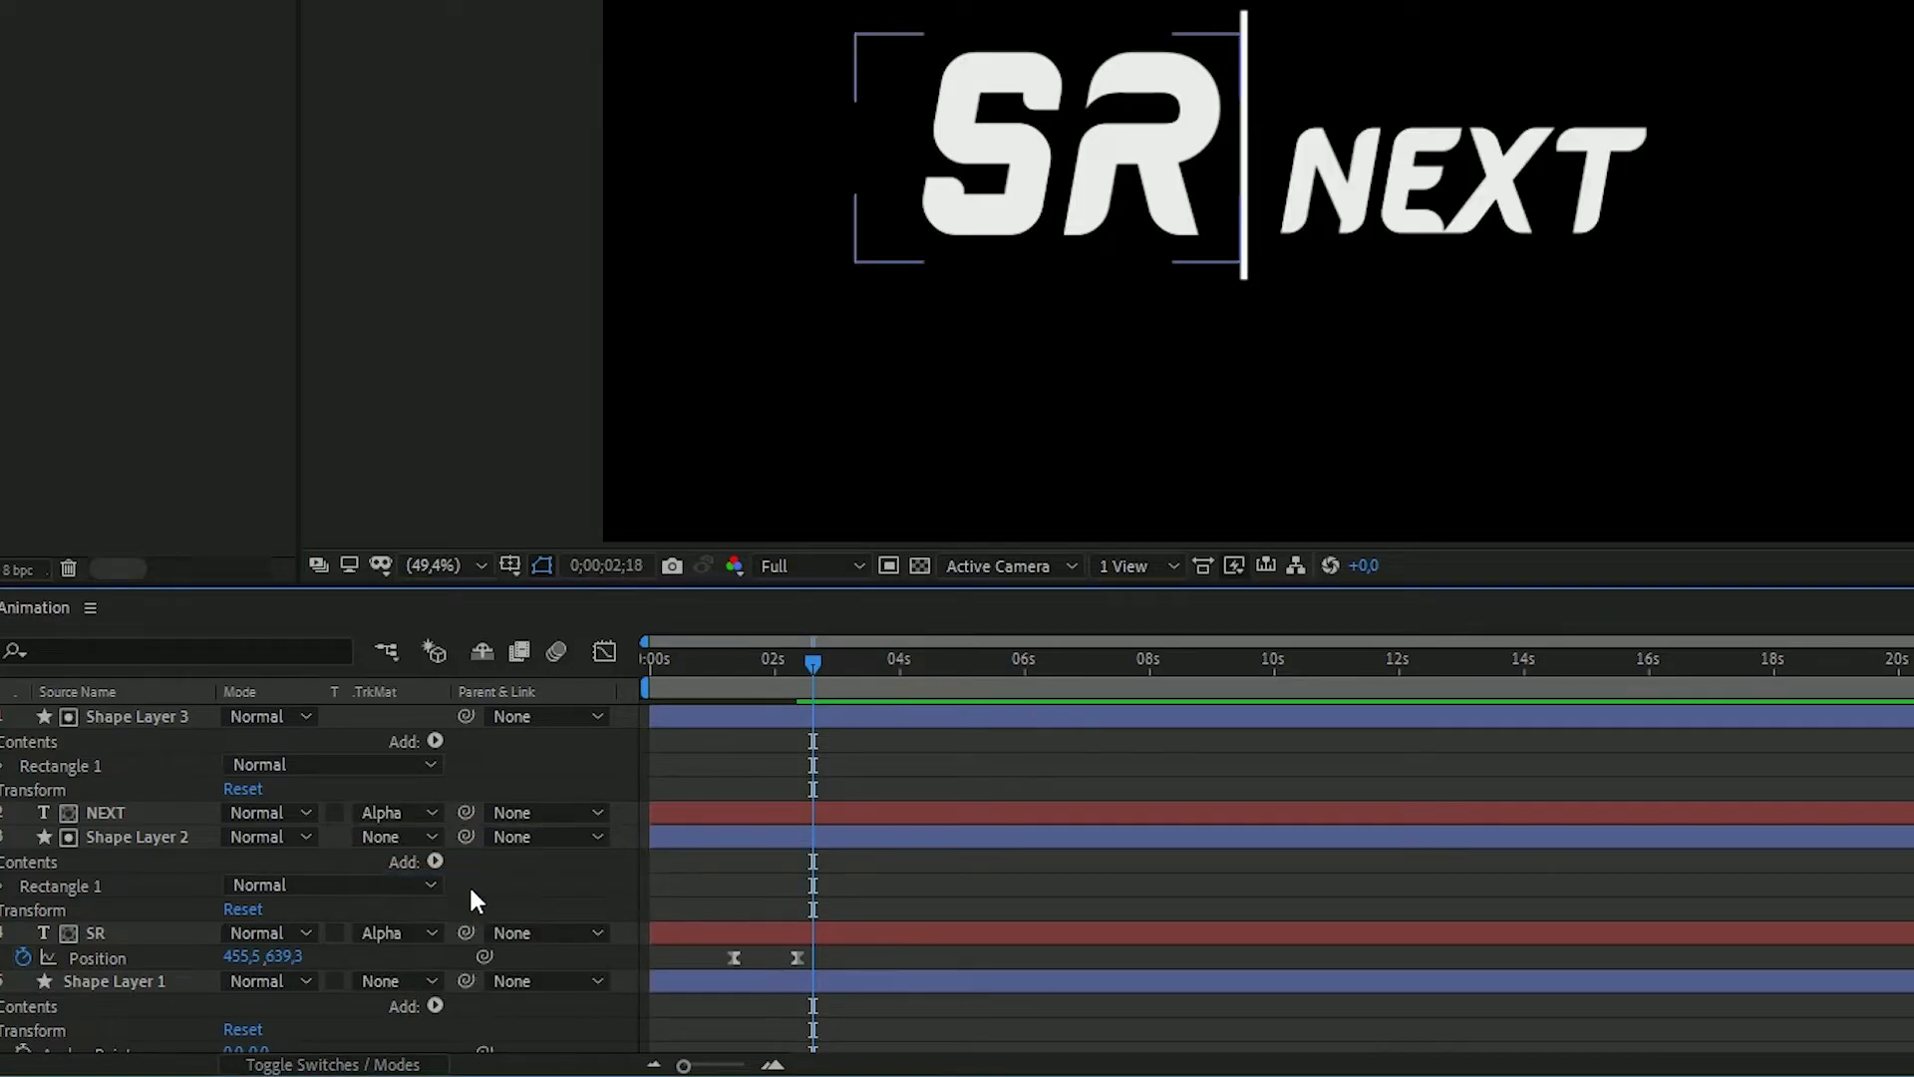
Keyframe NEXT's Position to slide from X 362.6 at 0;00;02;18 to its present place at about 4 seconds
click(158, 812)
key(p)
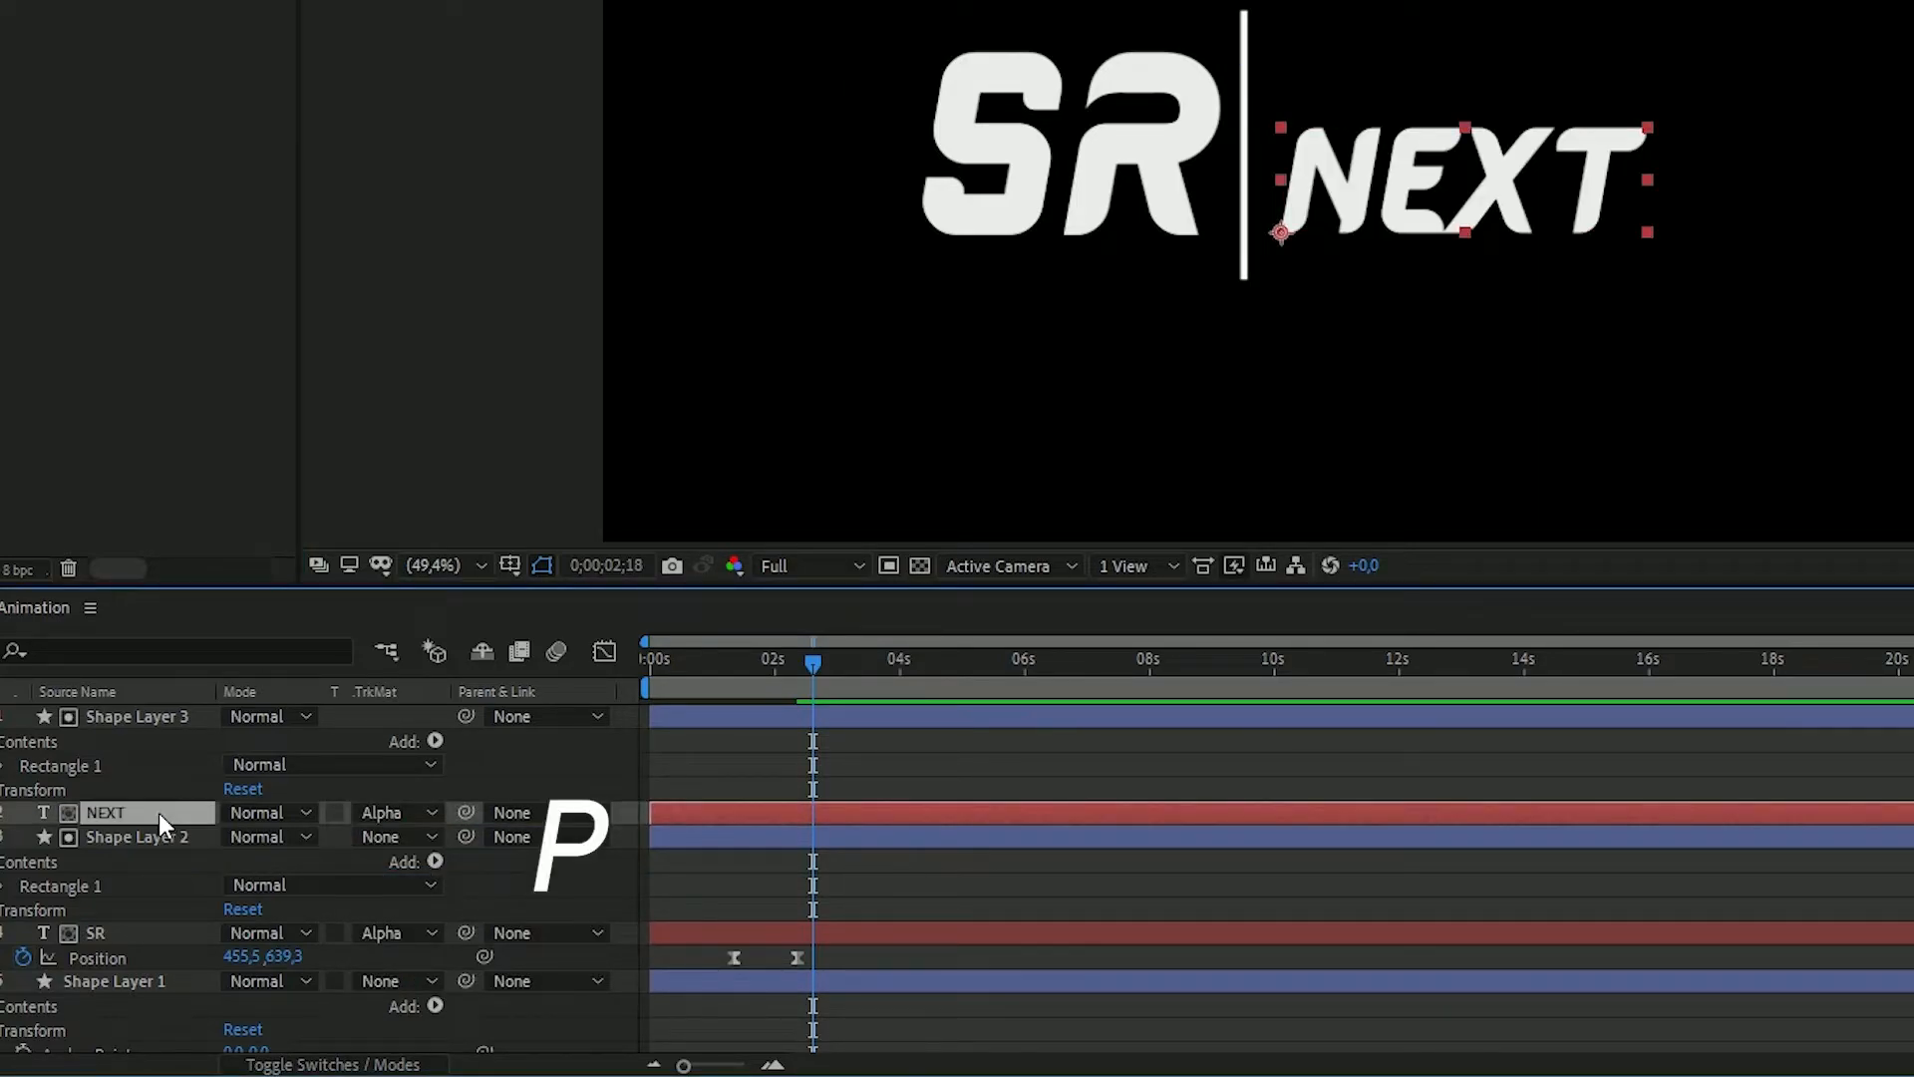
click(23, 838)
drag(812, 836, 891, 849)
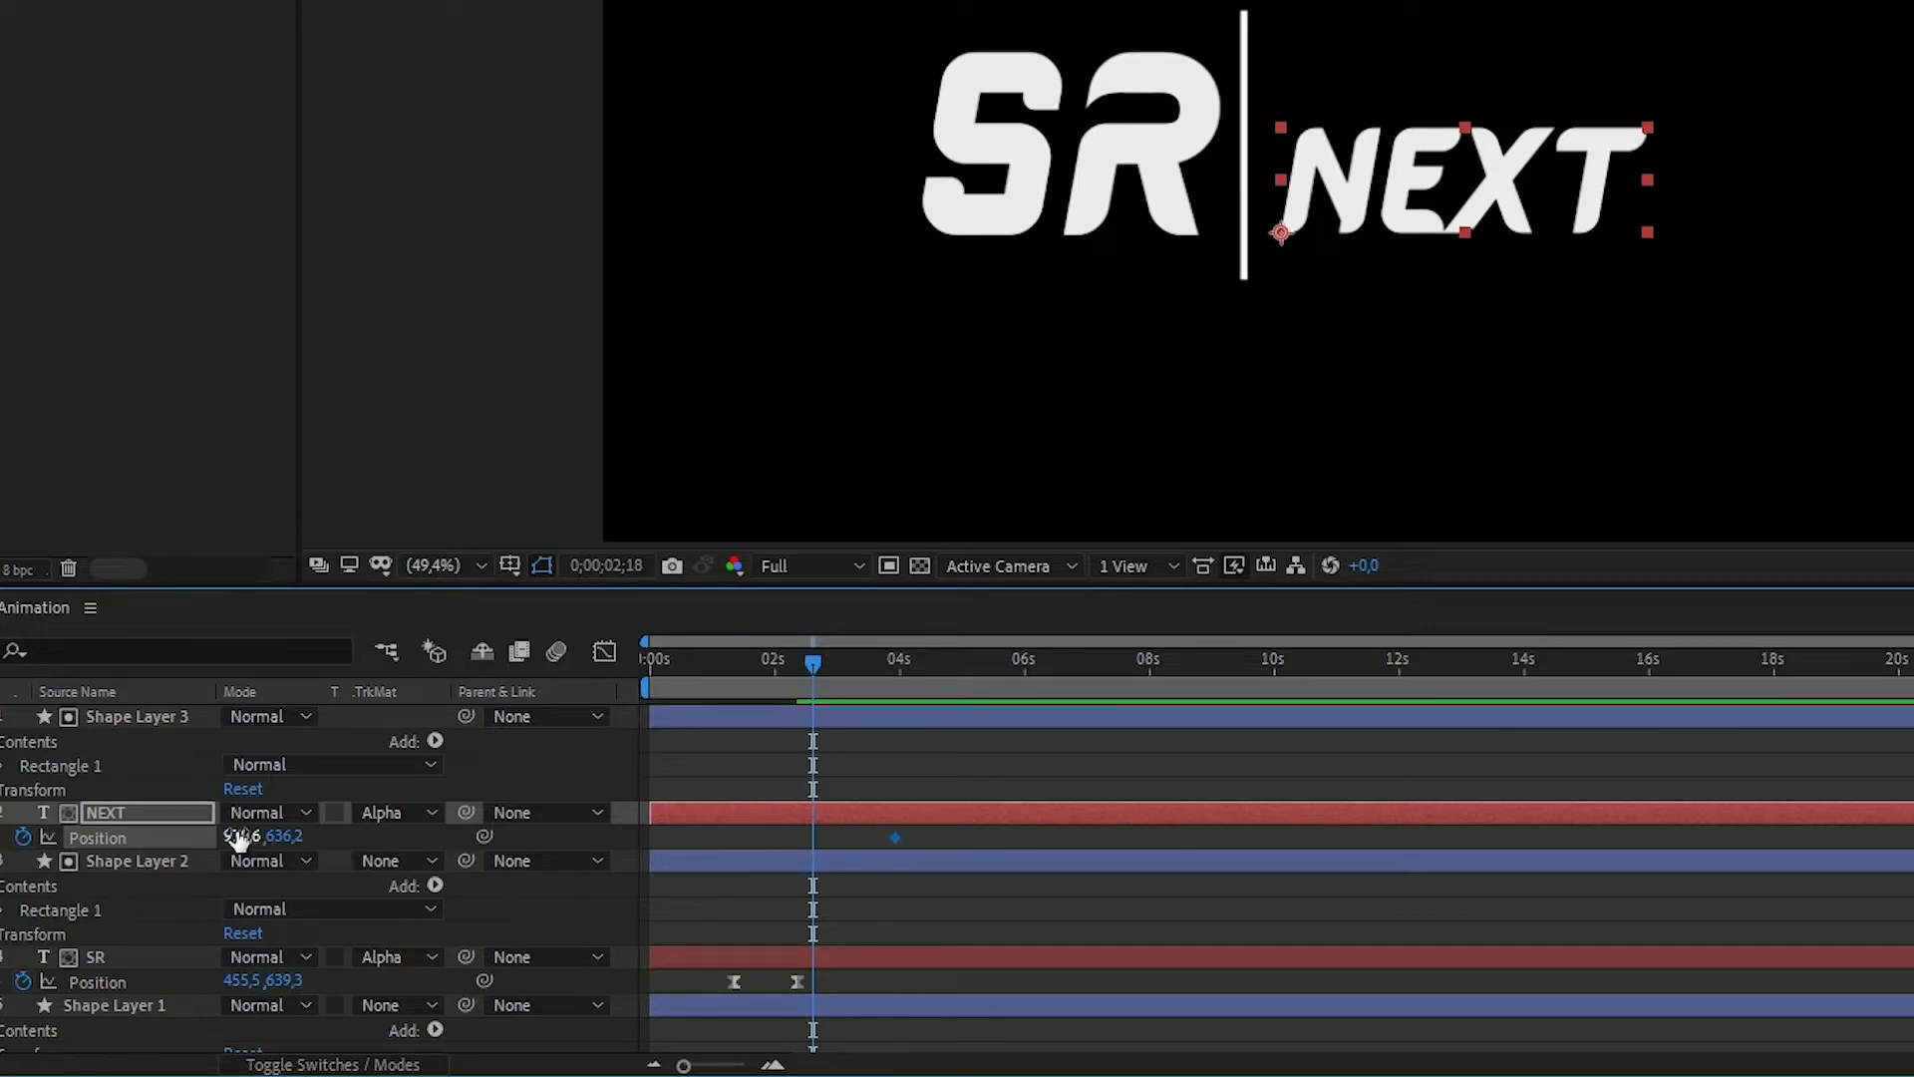
drag(242, 842, 0, 894)
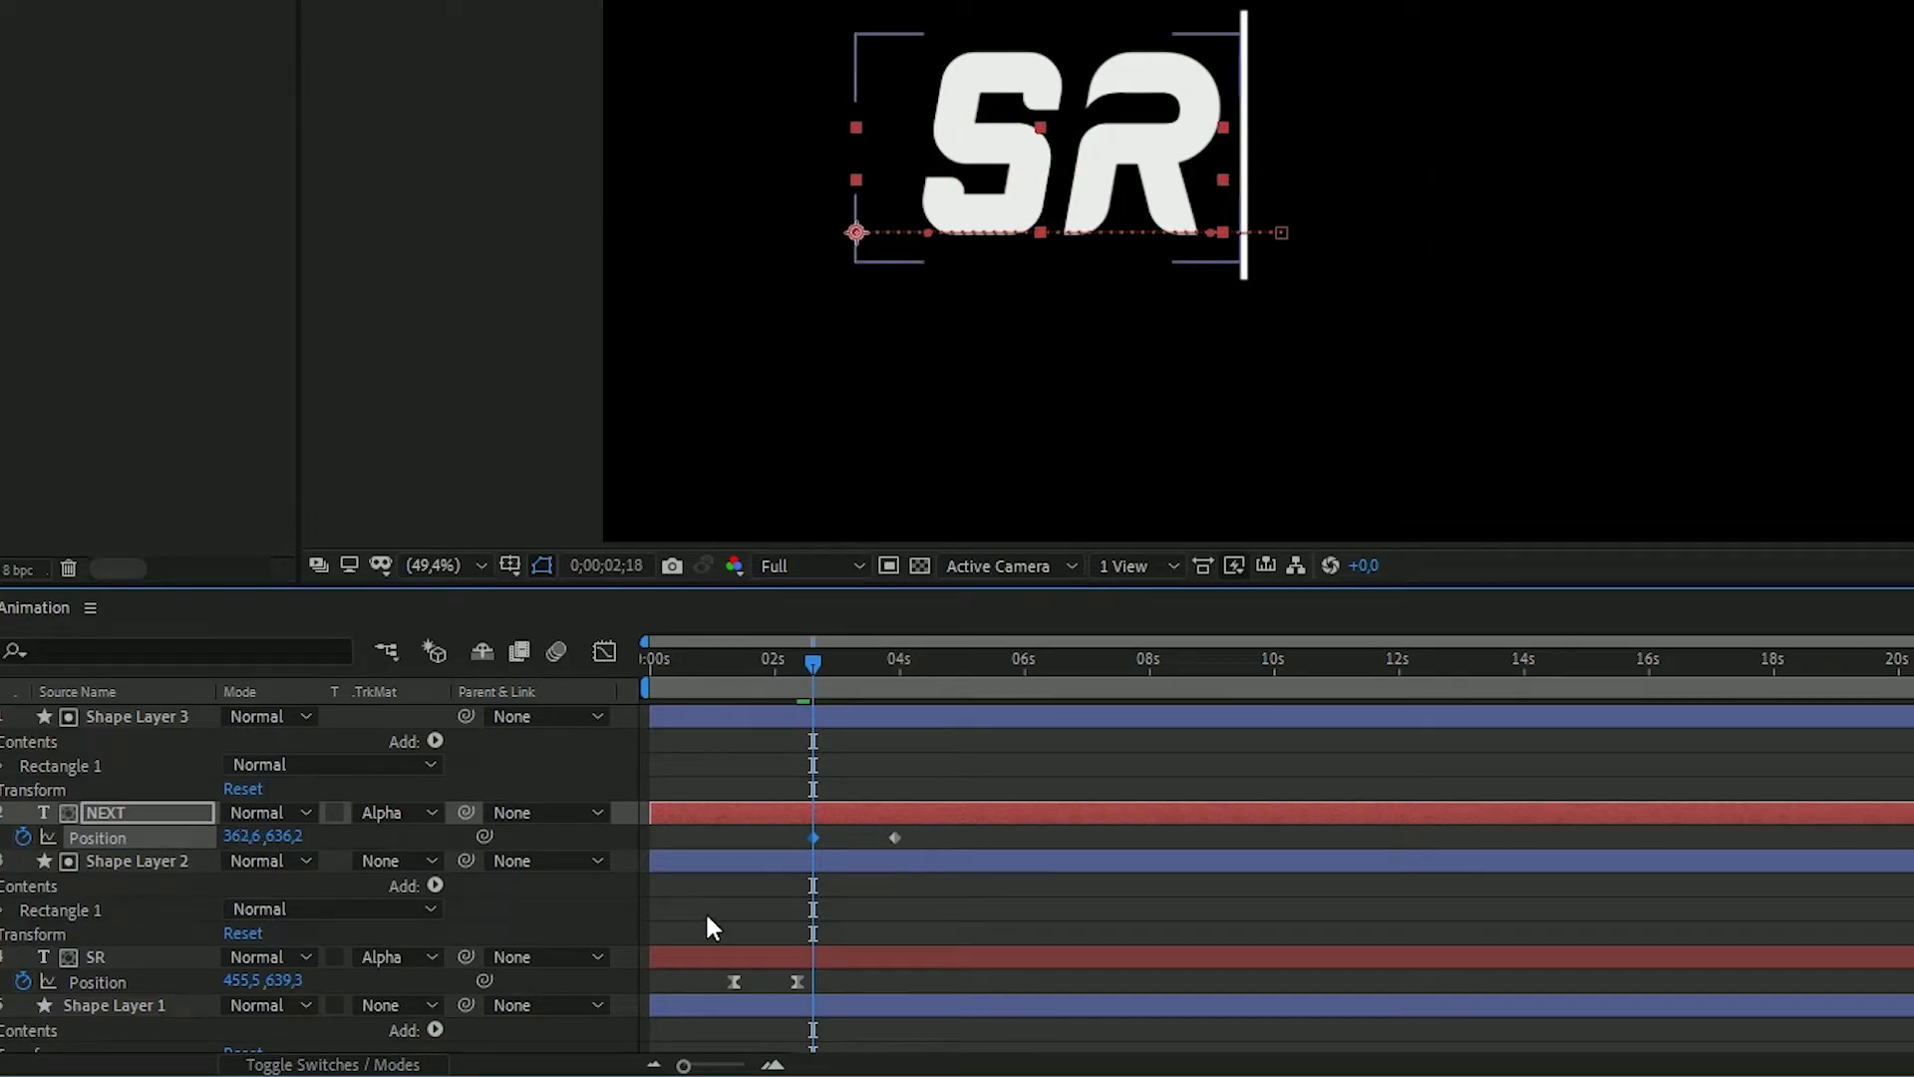
Move SR's last position keyframe to about 3 seconds, start NEXT's slide at about 2.2 seconds, and apply Easy Ease to NEXT's keyframes
drag(797, 981, 830, 979)
drag(815, 838, 896, 836)
drag(750, 824, 924, 855)
key(F9)
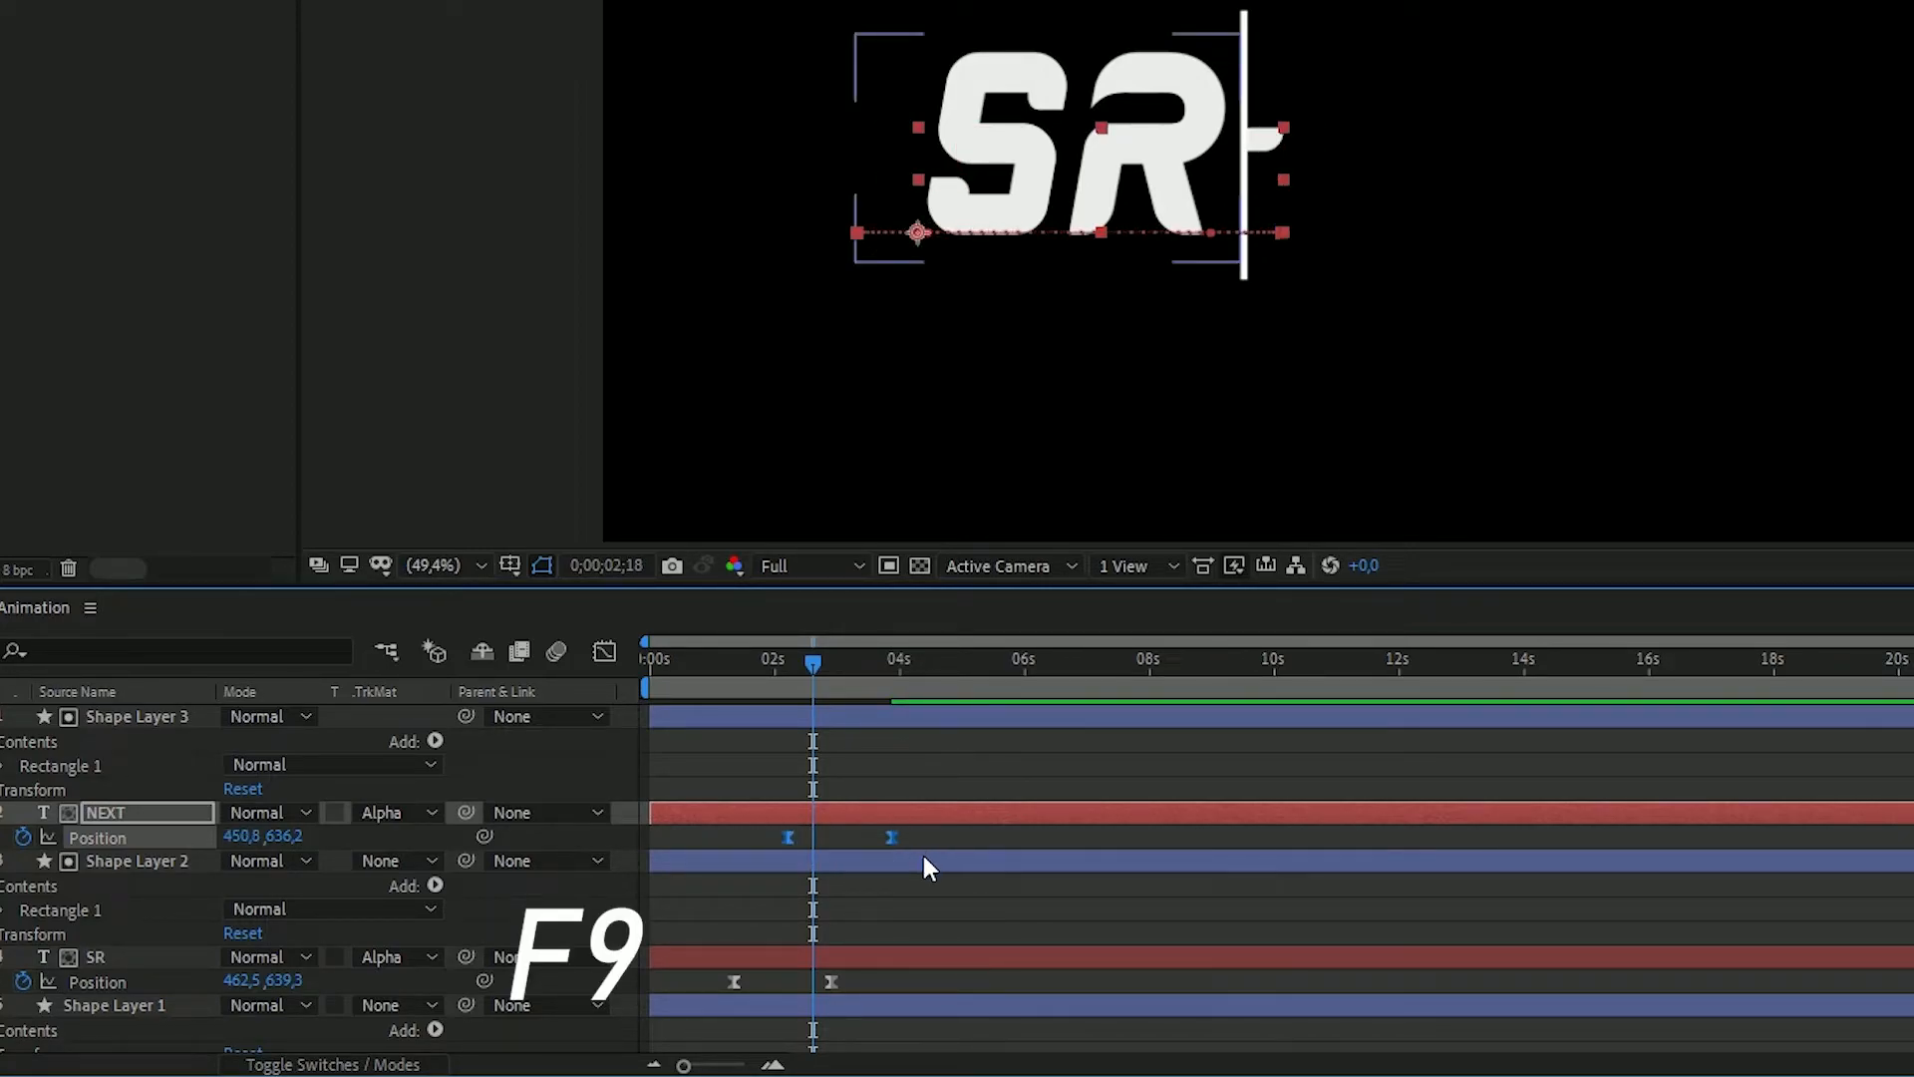
Try lengthening the first keyframe's ease in NEXT's position speed graph and preview the animation
click(604, 651)
click(786, 988)
drag(803, 988, 838, 988)
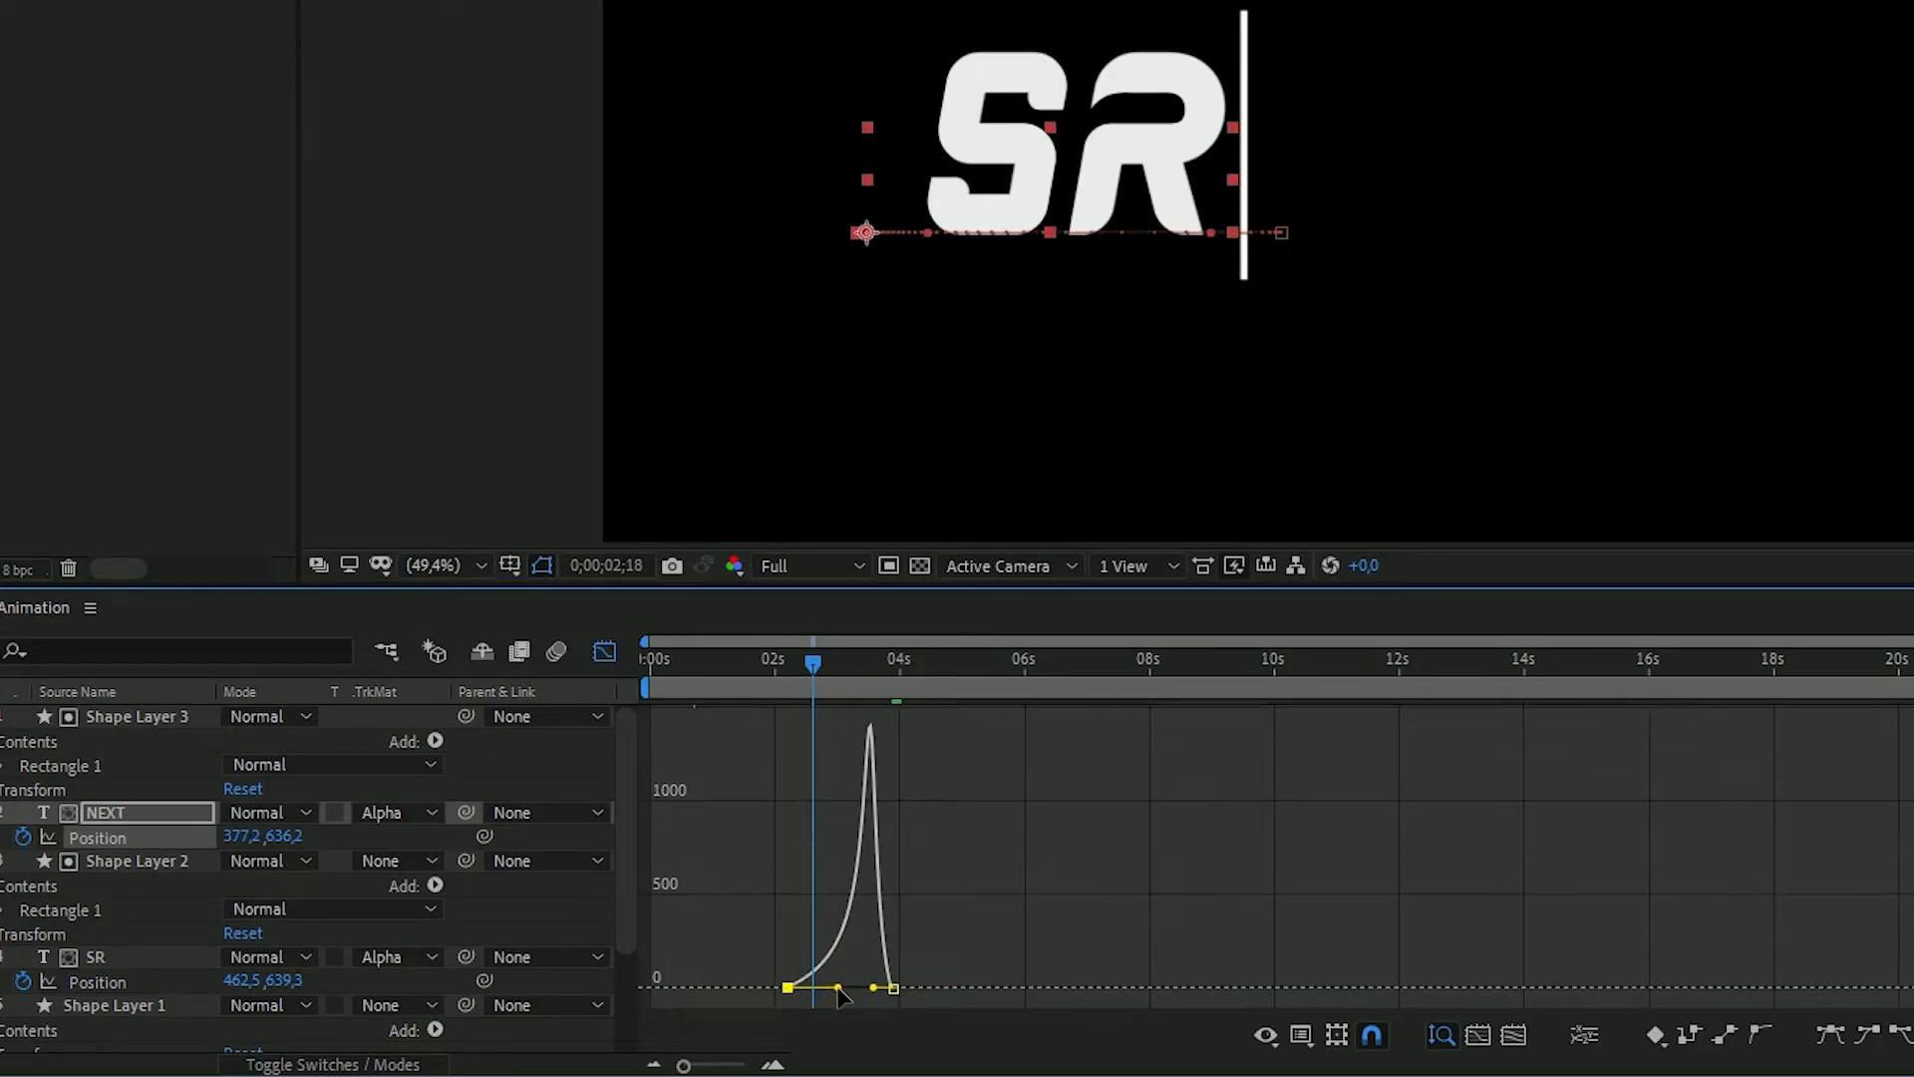
click(613, 660)
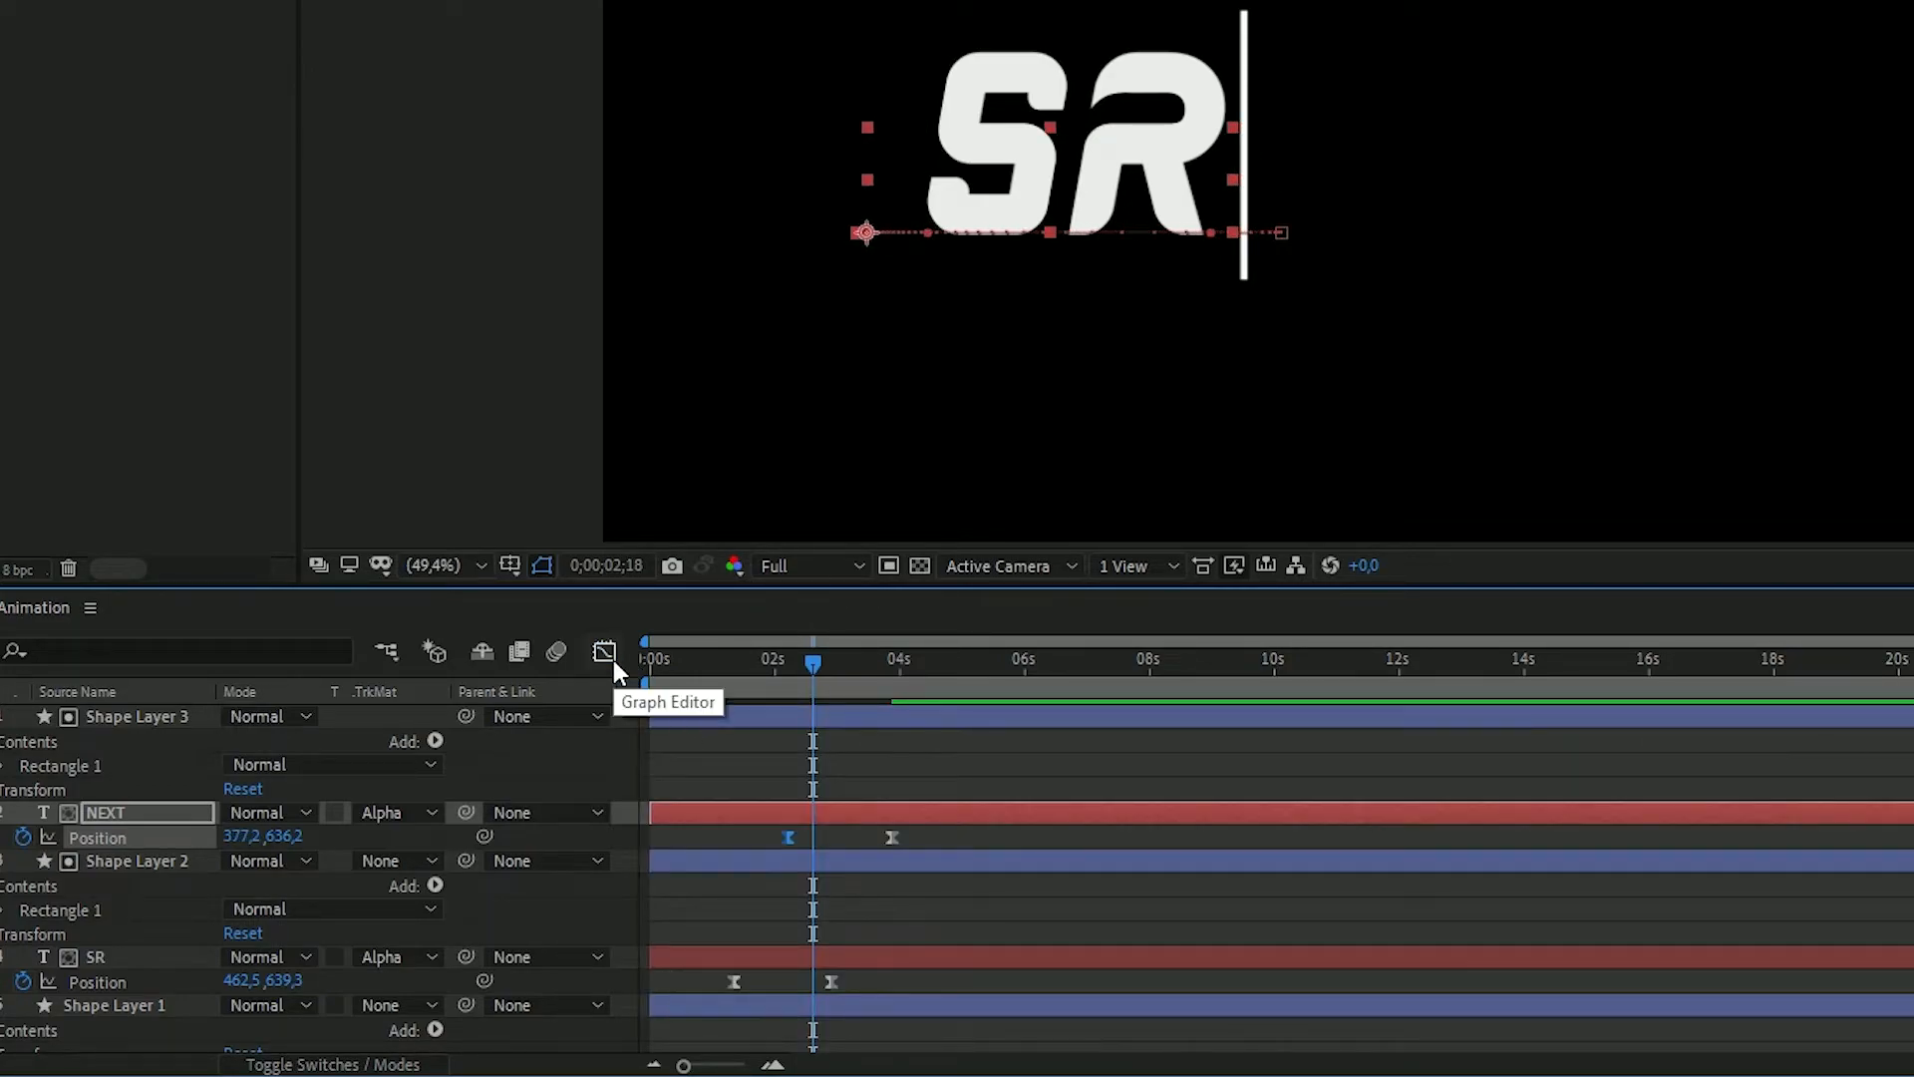
key(space)
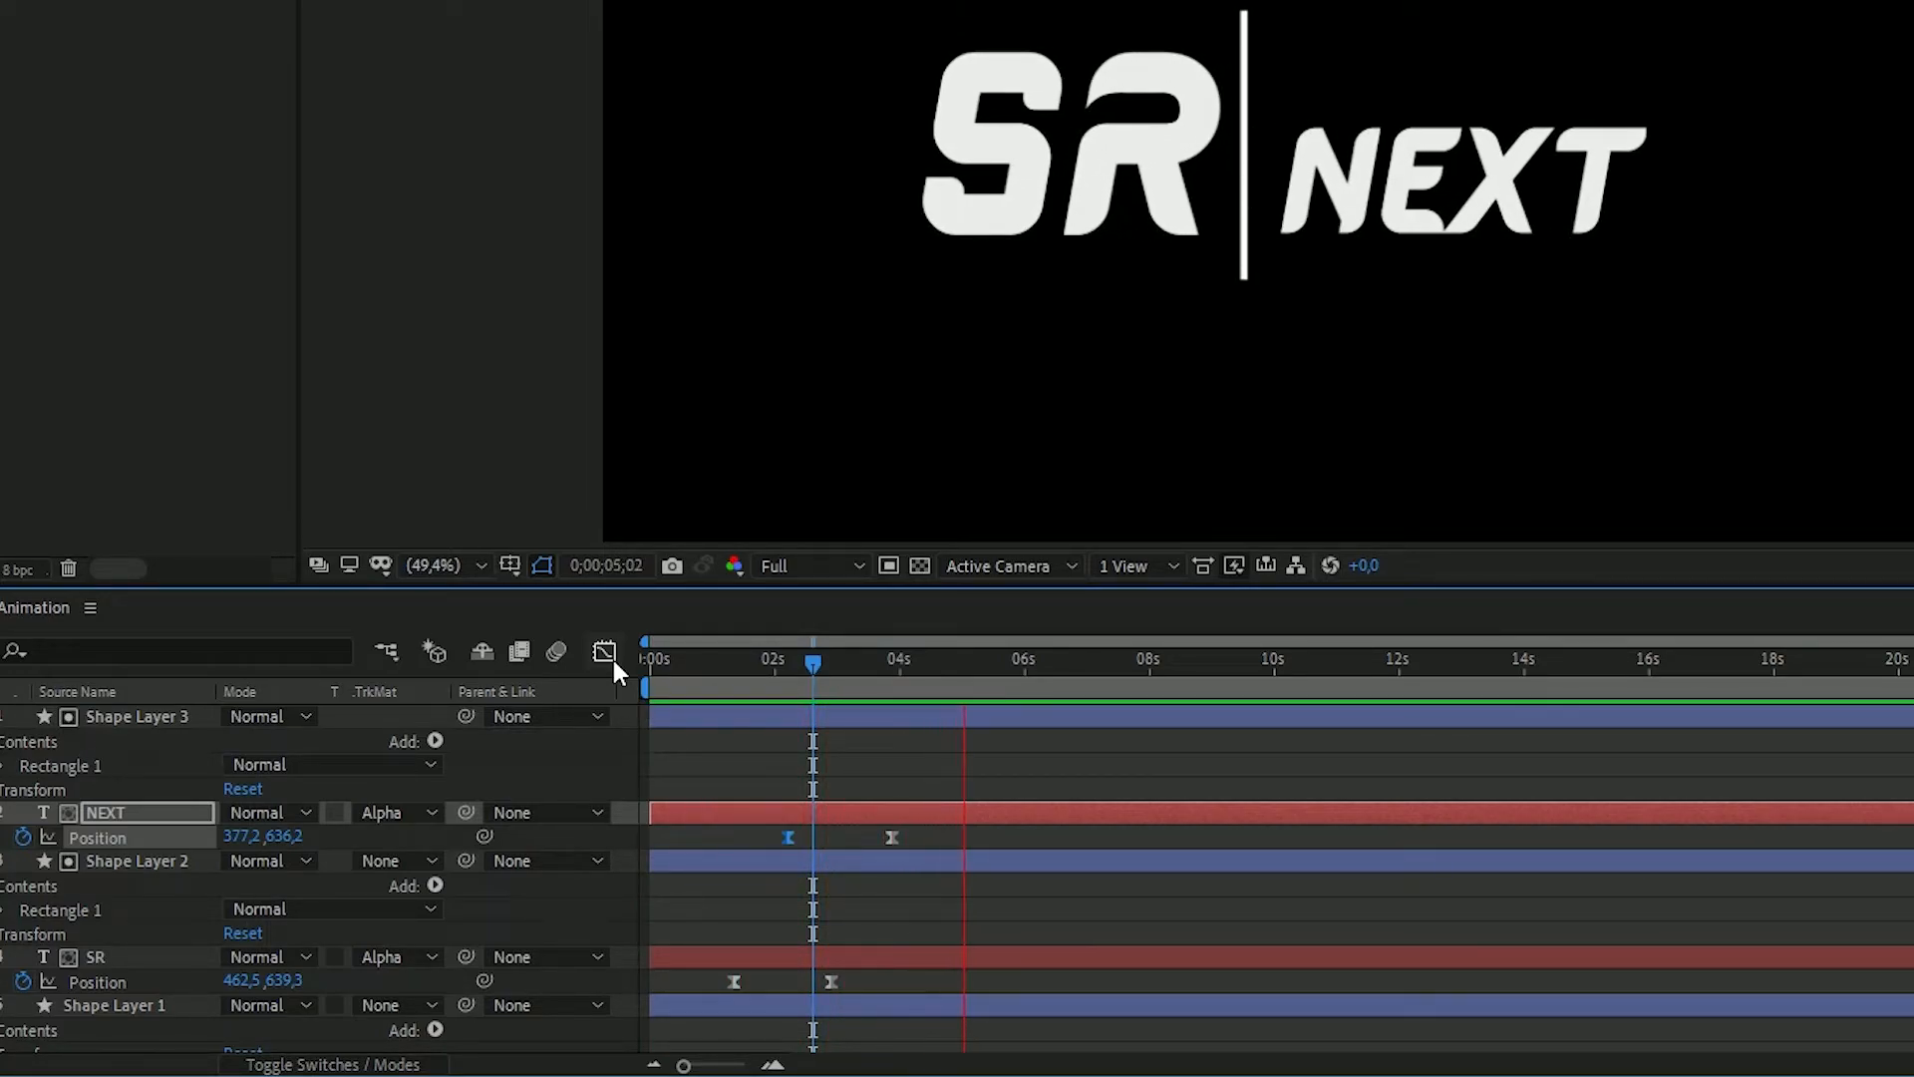
key(space)
Reopen the speed graph of NEXT's position keyframes and undo the last curve change
drag(909, 827, 762, 844)
click(605, 651)
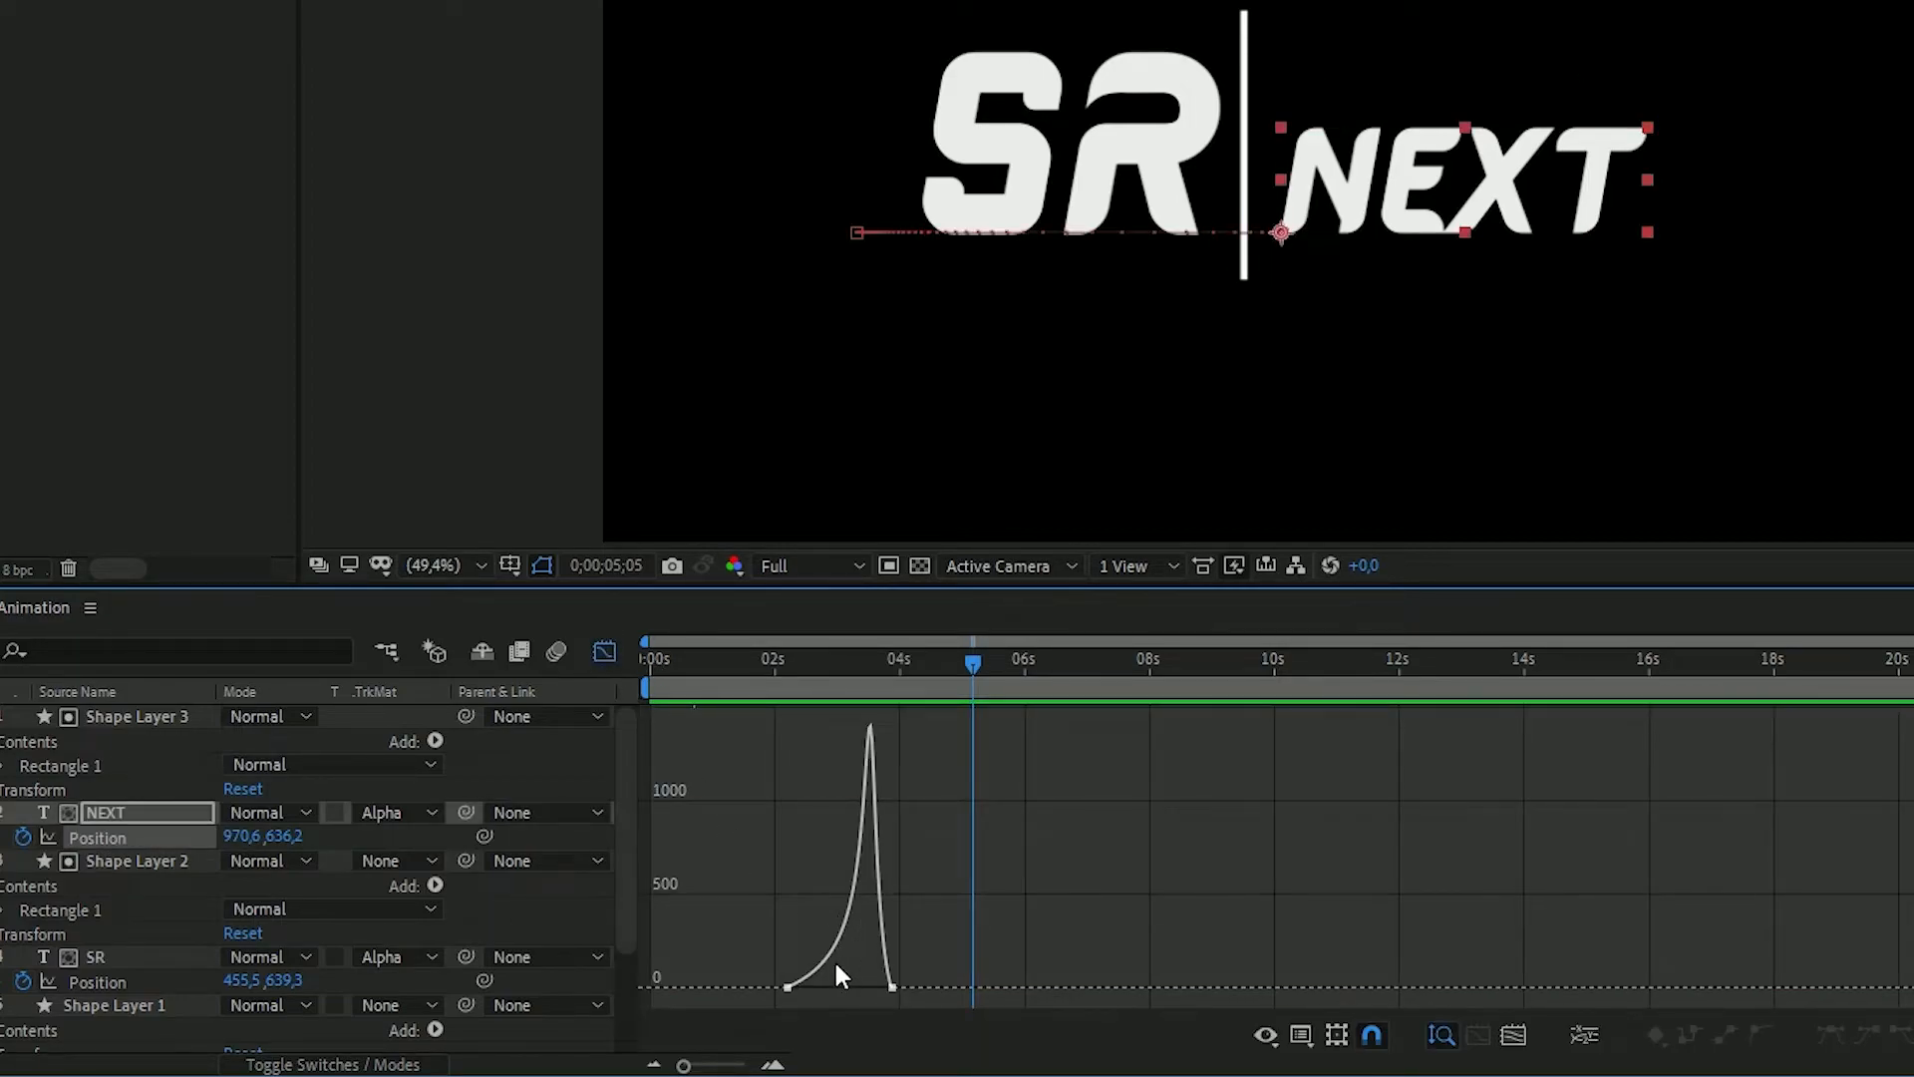
key(ctrl+z)
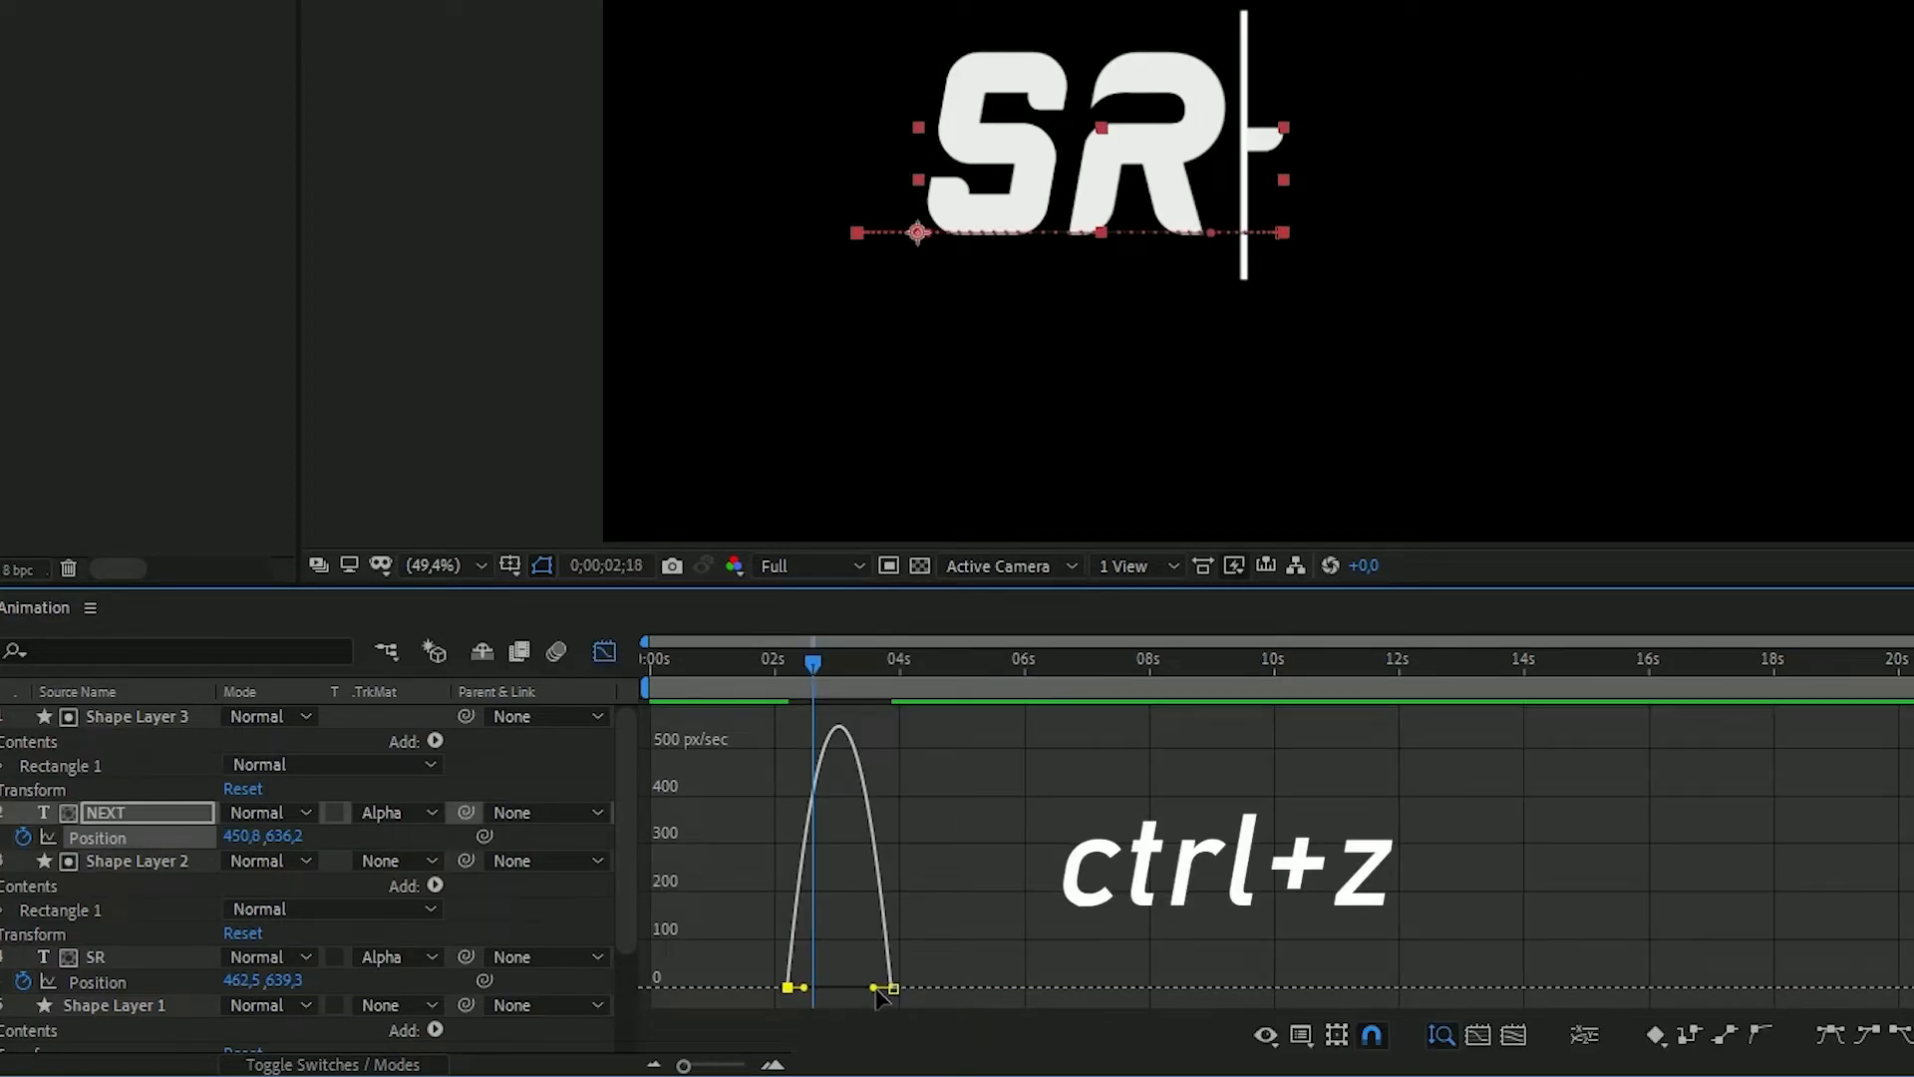
Lengthen the last keyframe's ease in NEXT's position speed graph for a fast start and slow finish, and preview it
click(890, 988)
drag(871, 988, 828, 984)
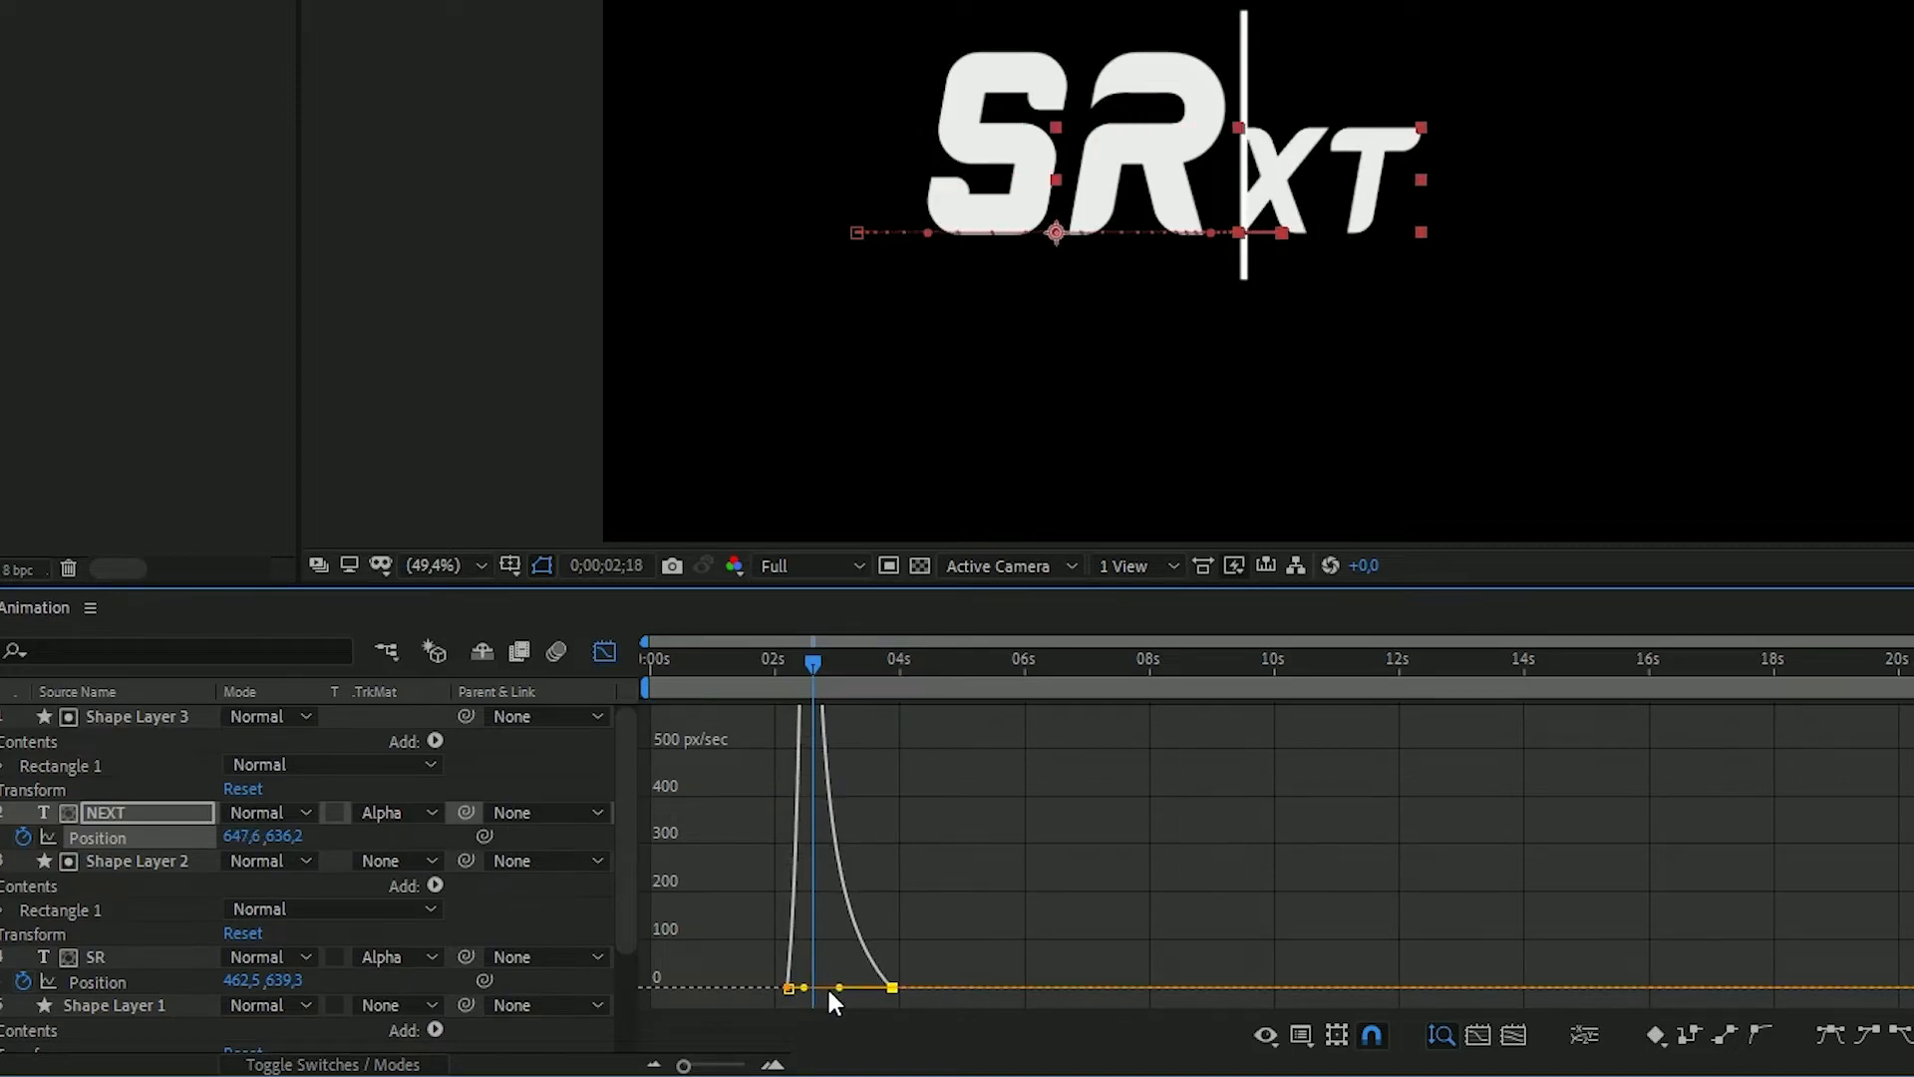
click(604, 650)
key(space)
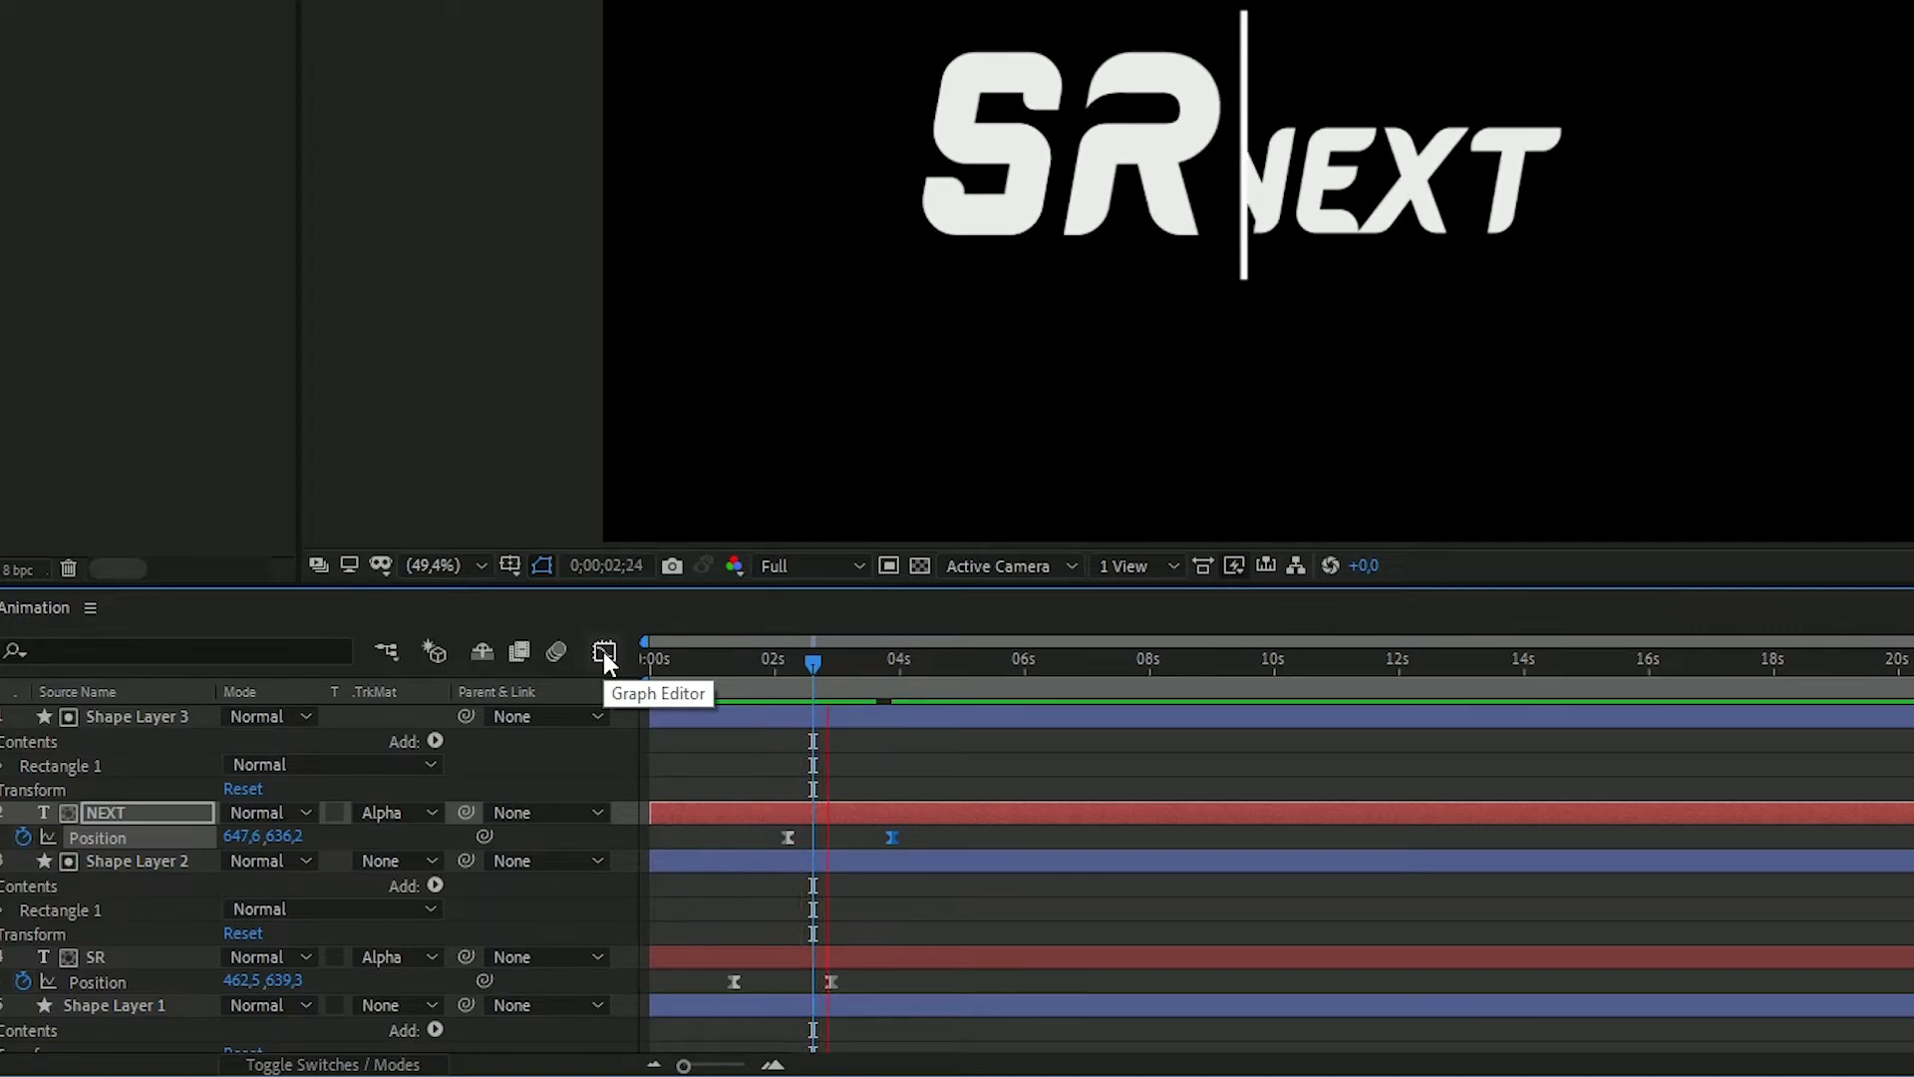
key(space)
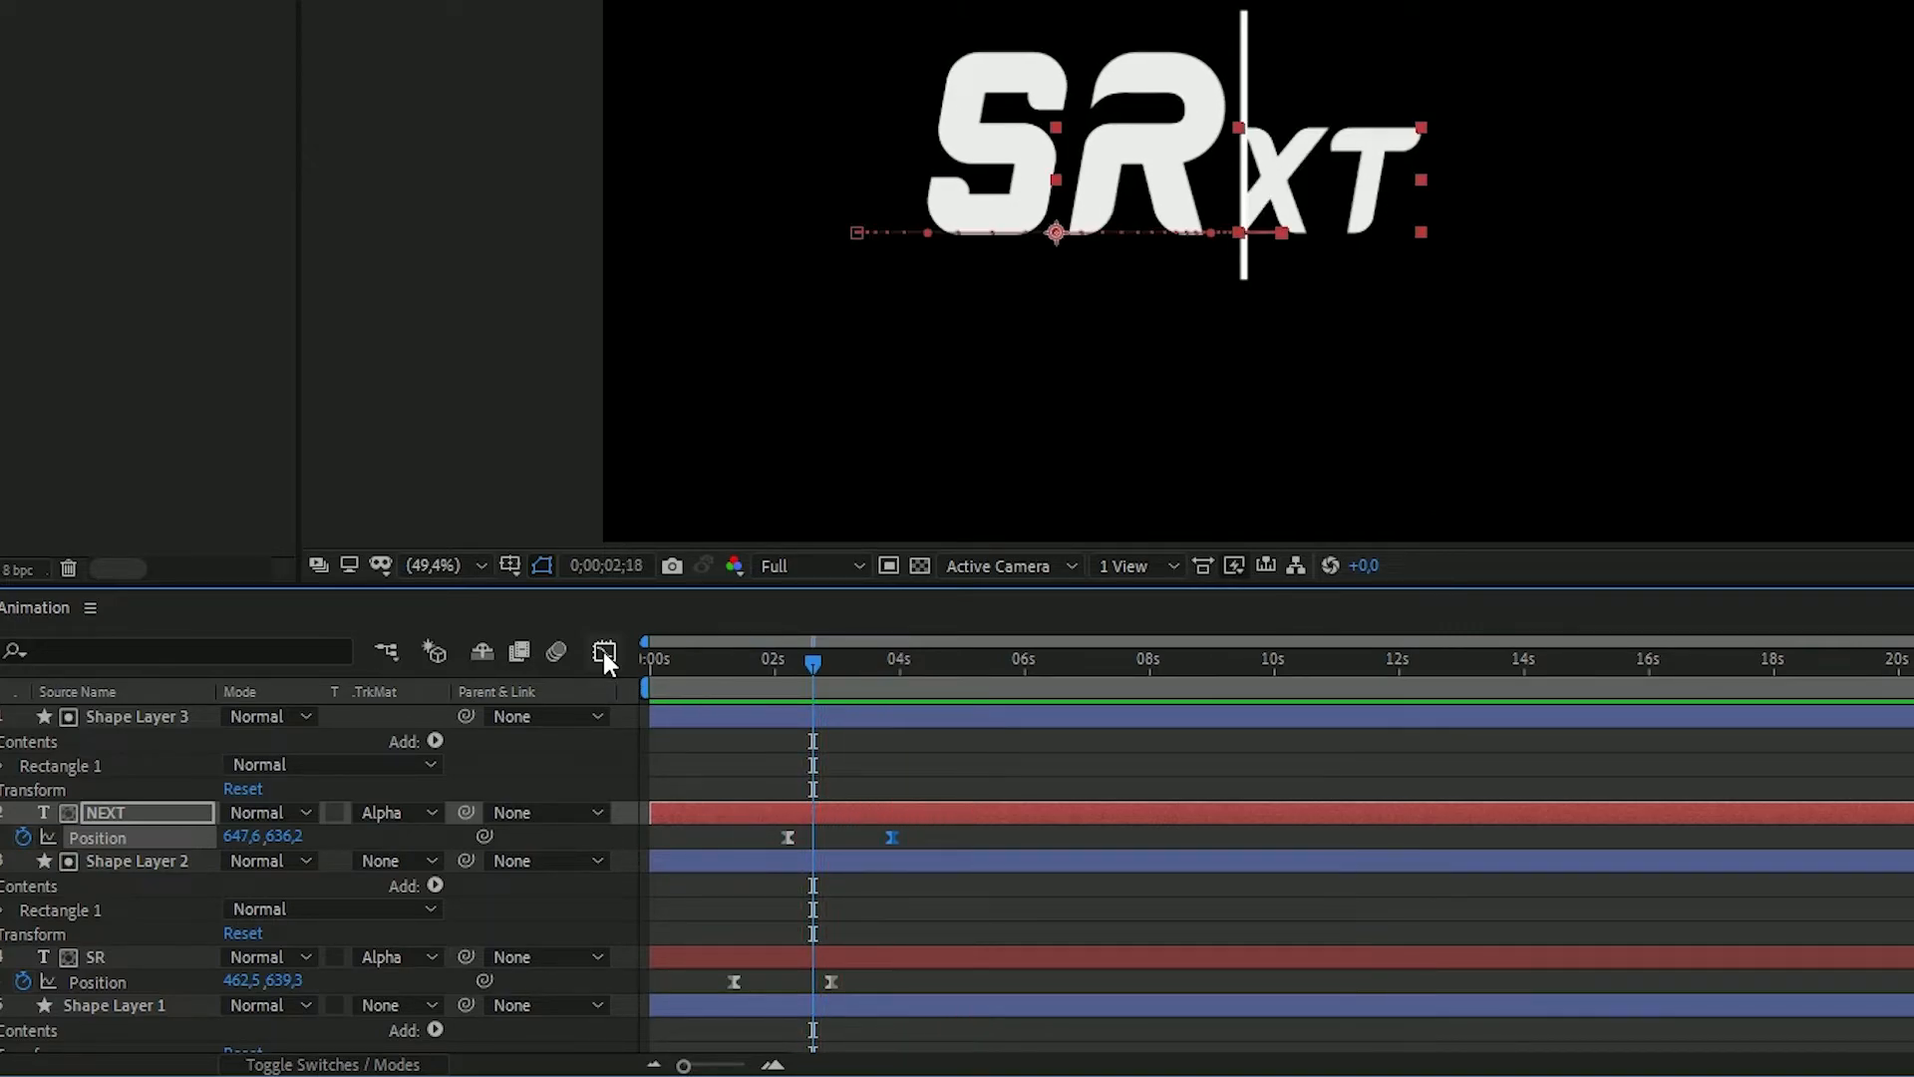
Hold NEXT's position with a keyframe at 0;00;05;19 and move it back behind the line to X 378.6 at 0;00;06;17
drag(845, 658, 1033, 679)
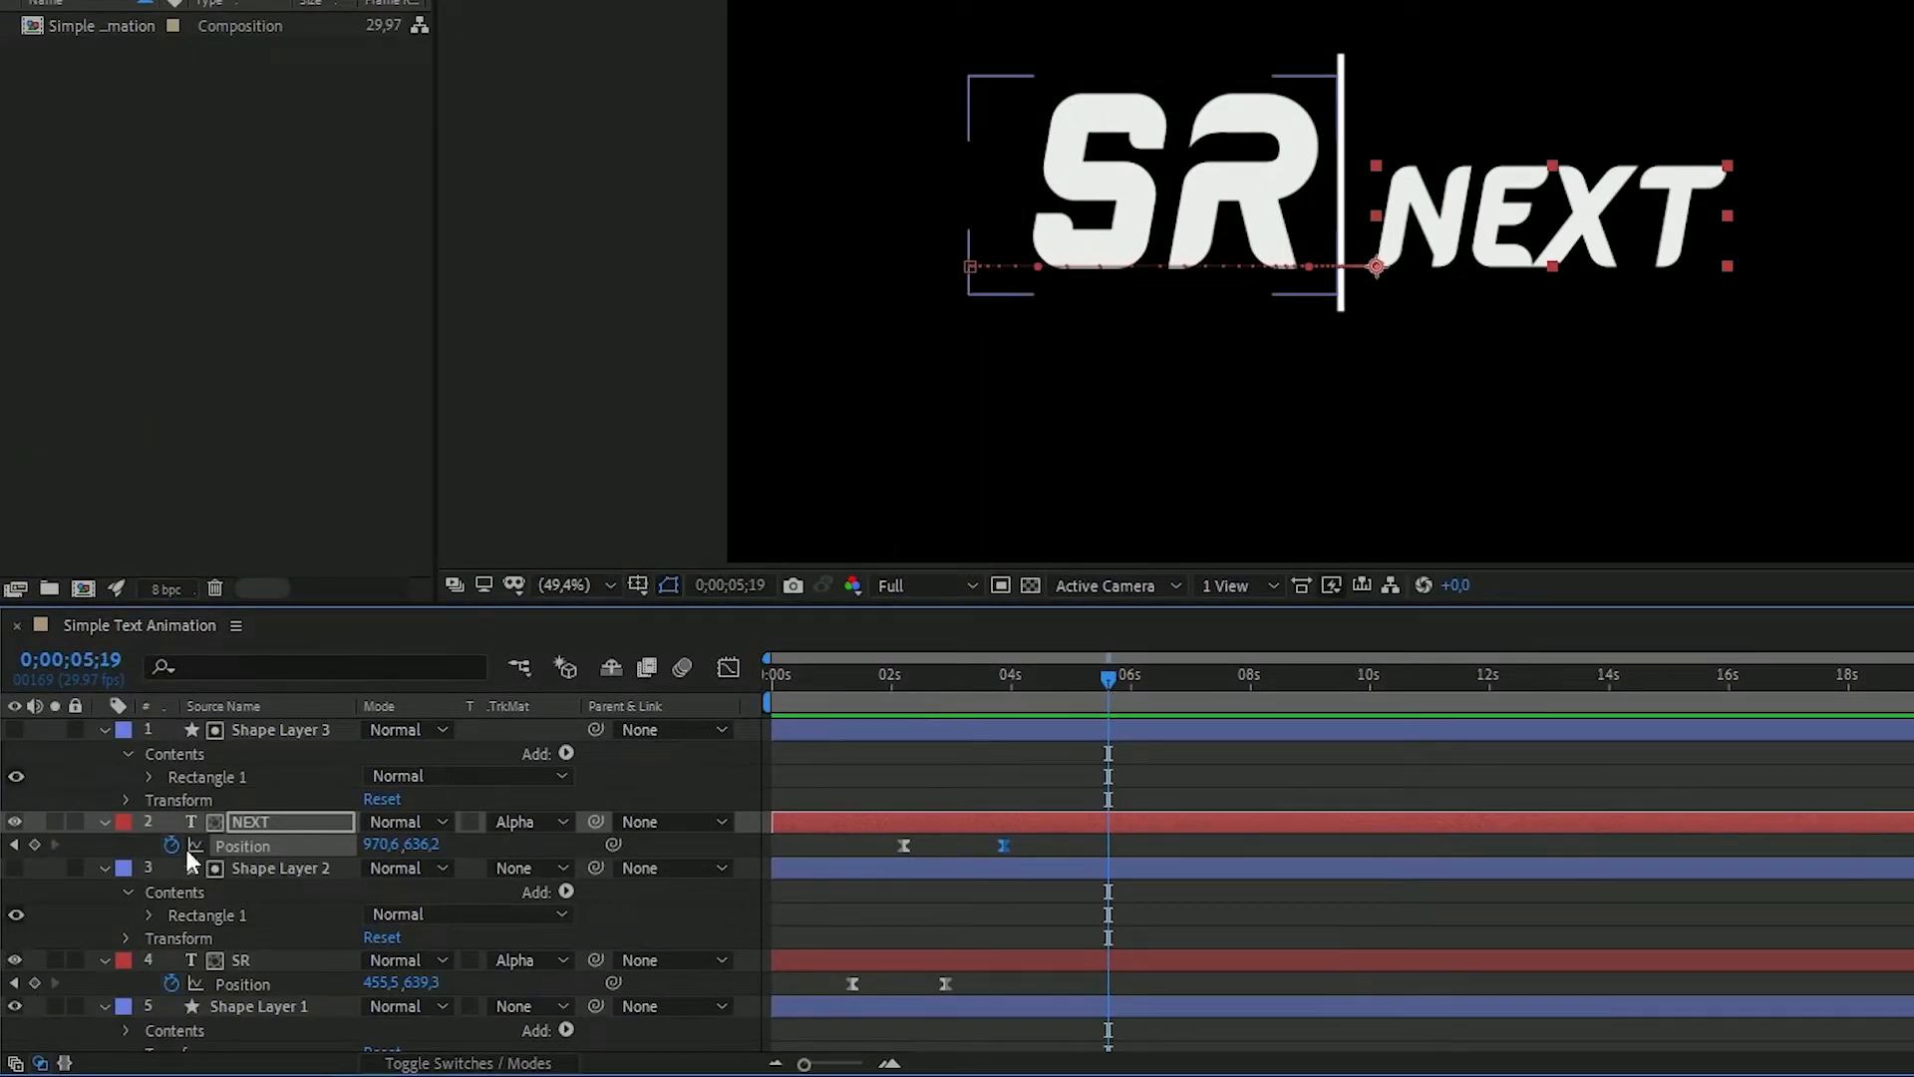
click(34, 845)
drag(1109, 668, 1164, 686)
drag(381, 843, 2, 891)
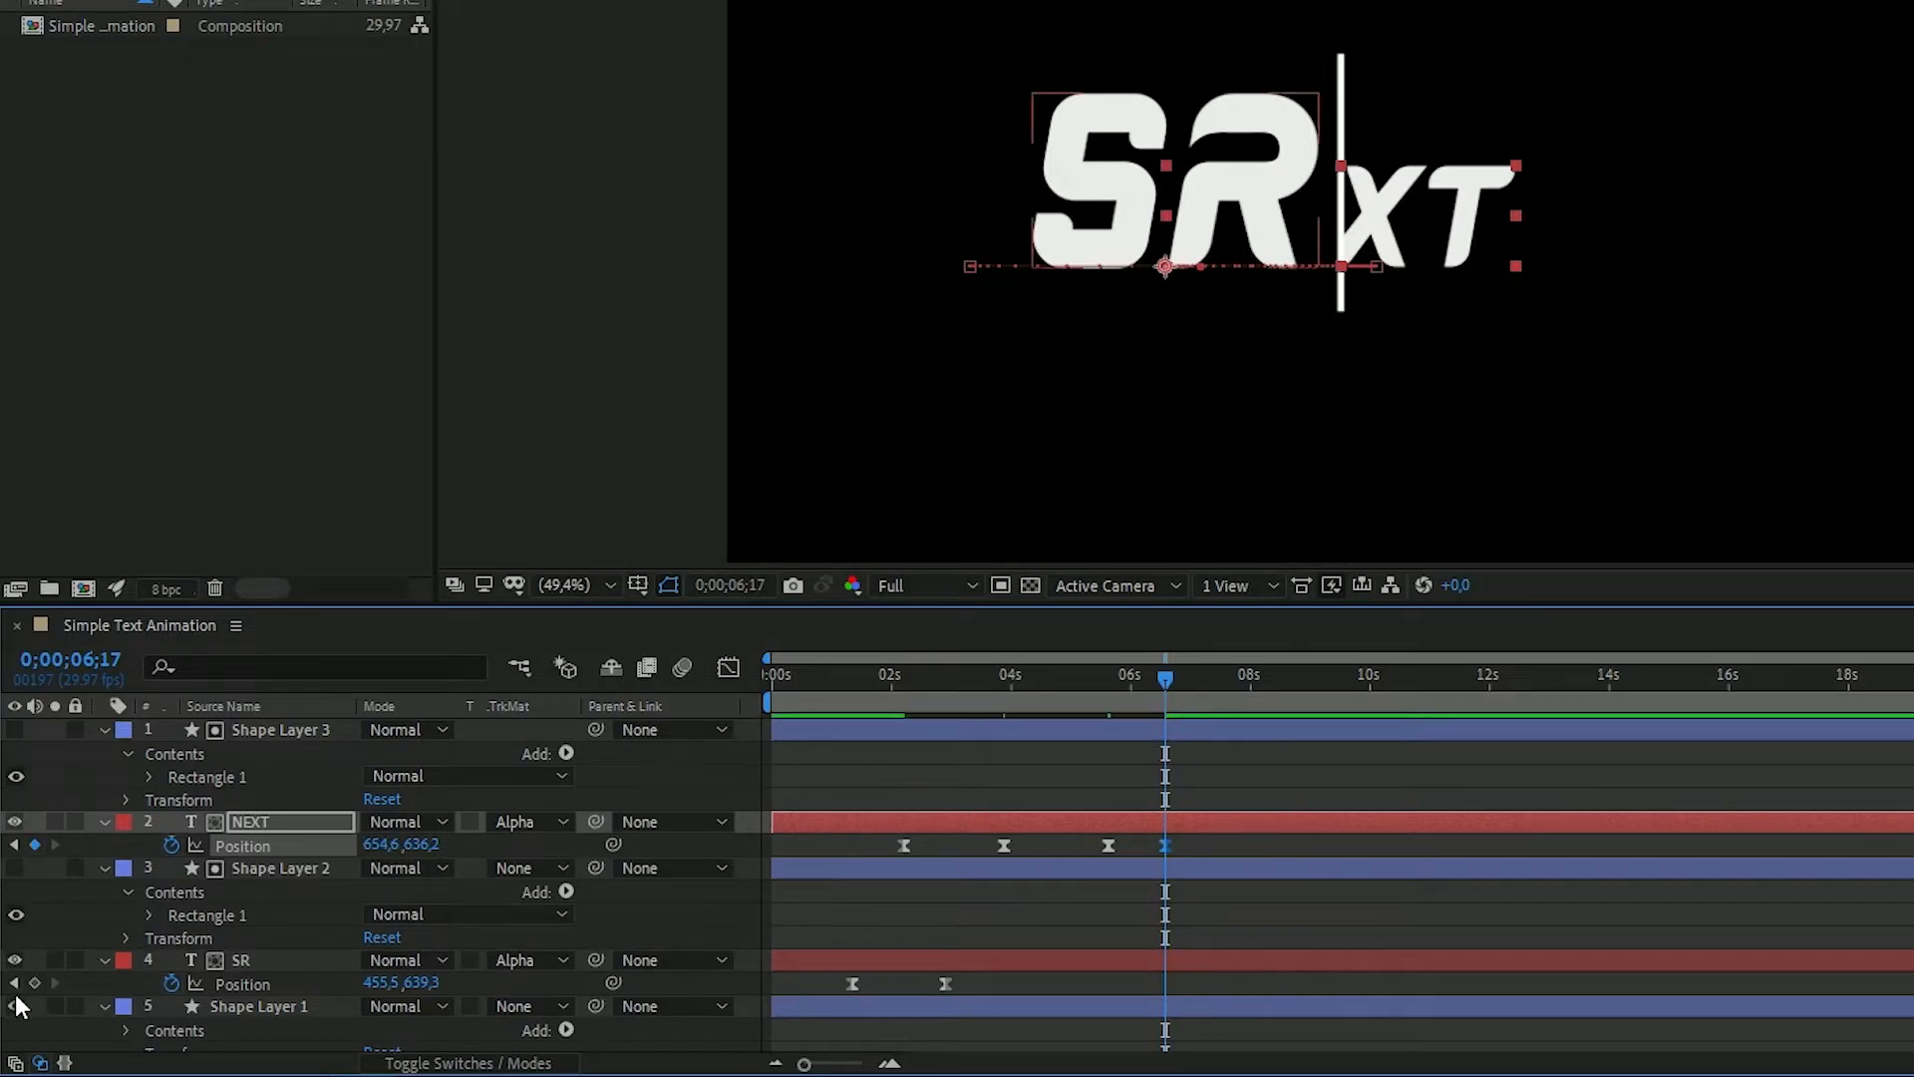
drag(378, 846, 17, 864)
Hold SR's position with a keyframe at 0;00;05;19 and move it behind the line to X 938.5 at 0;00;06;17
drag(1164, 678, 1109, 682)
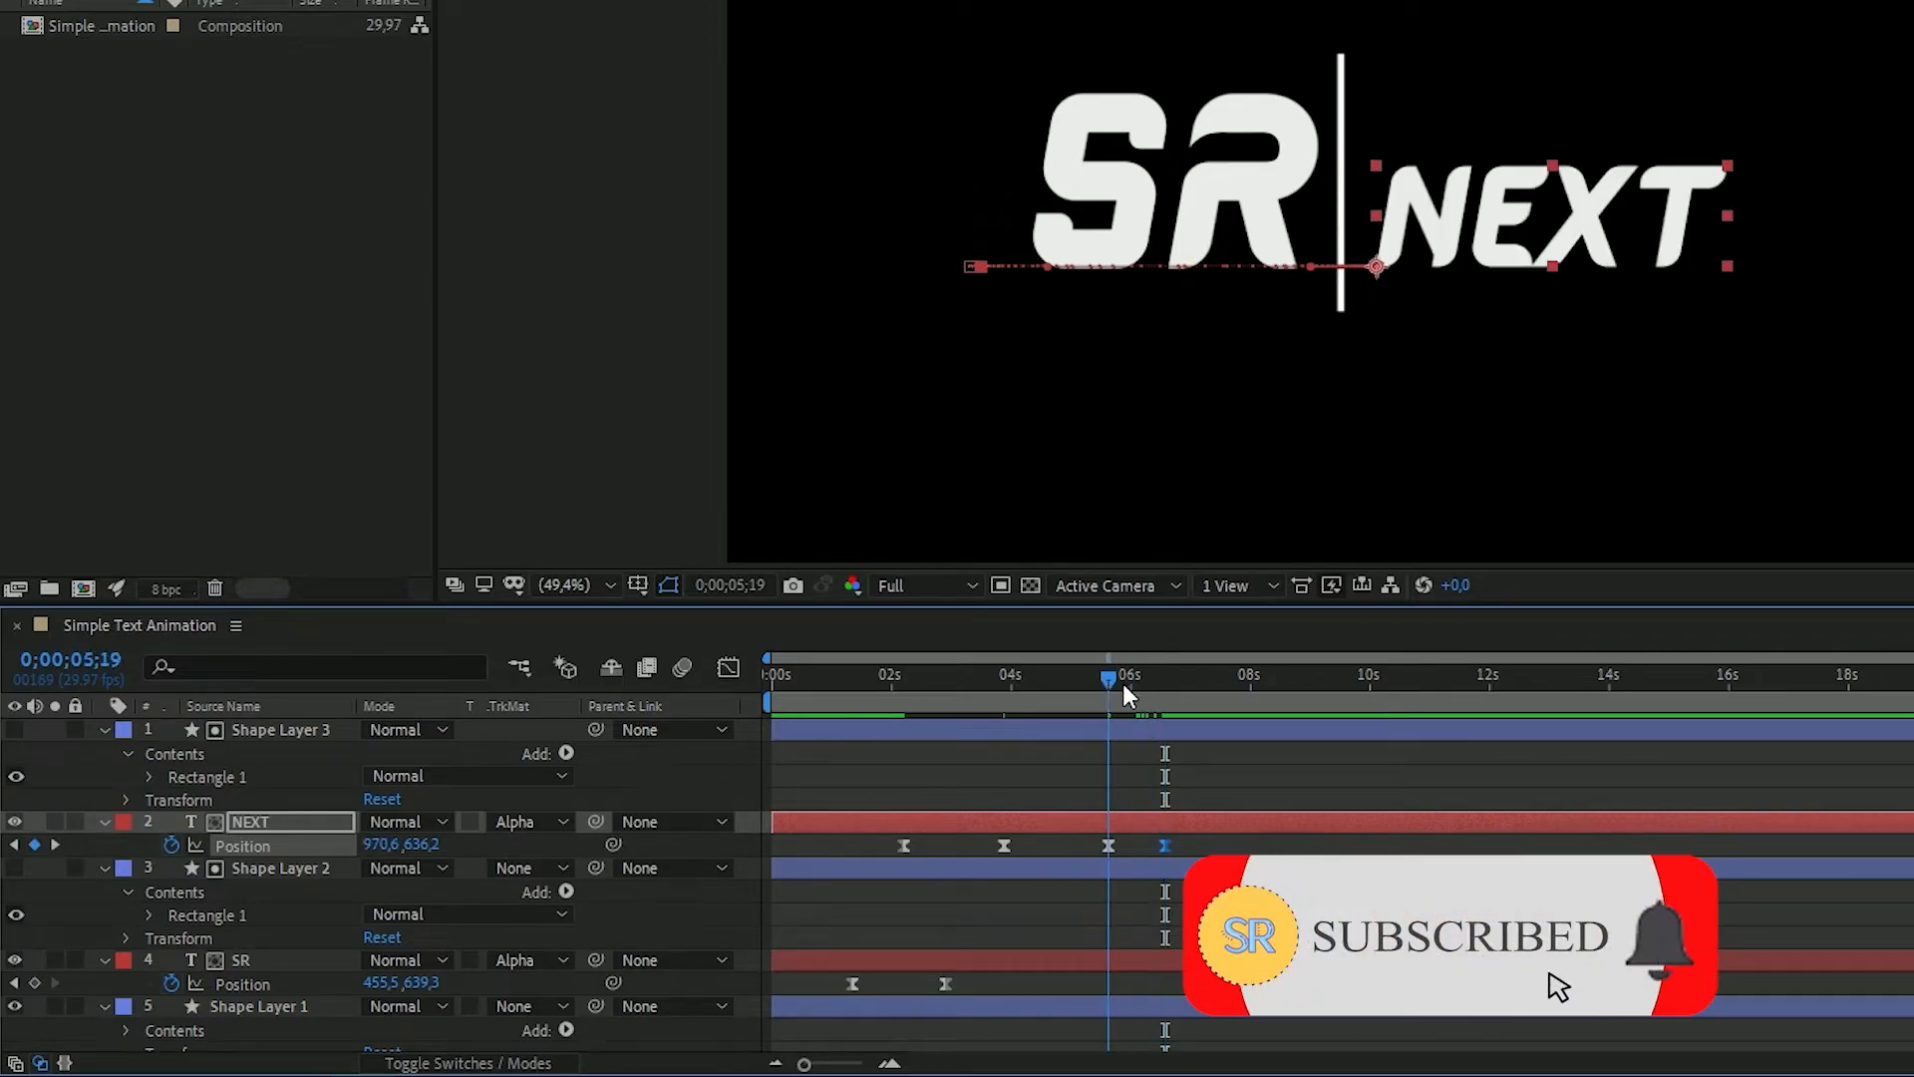
click(35, 983)
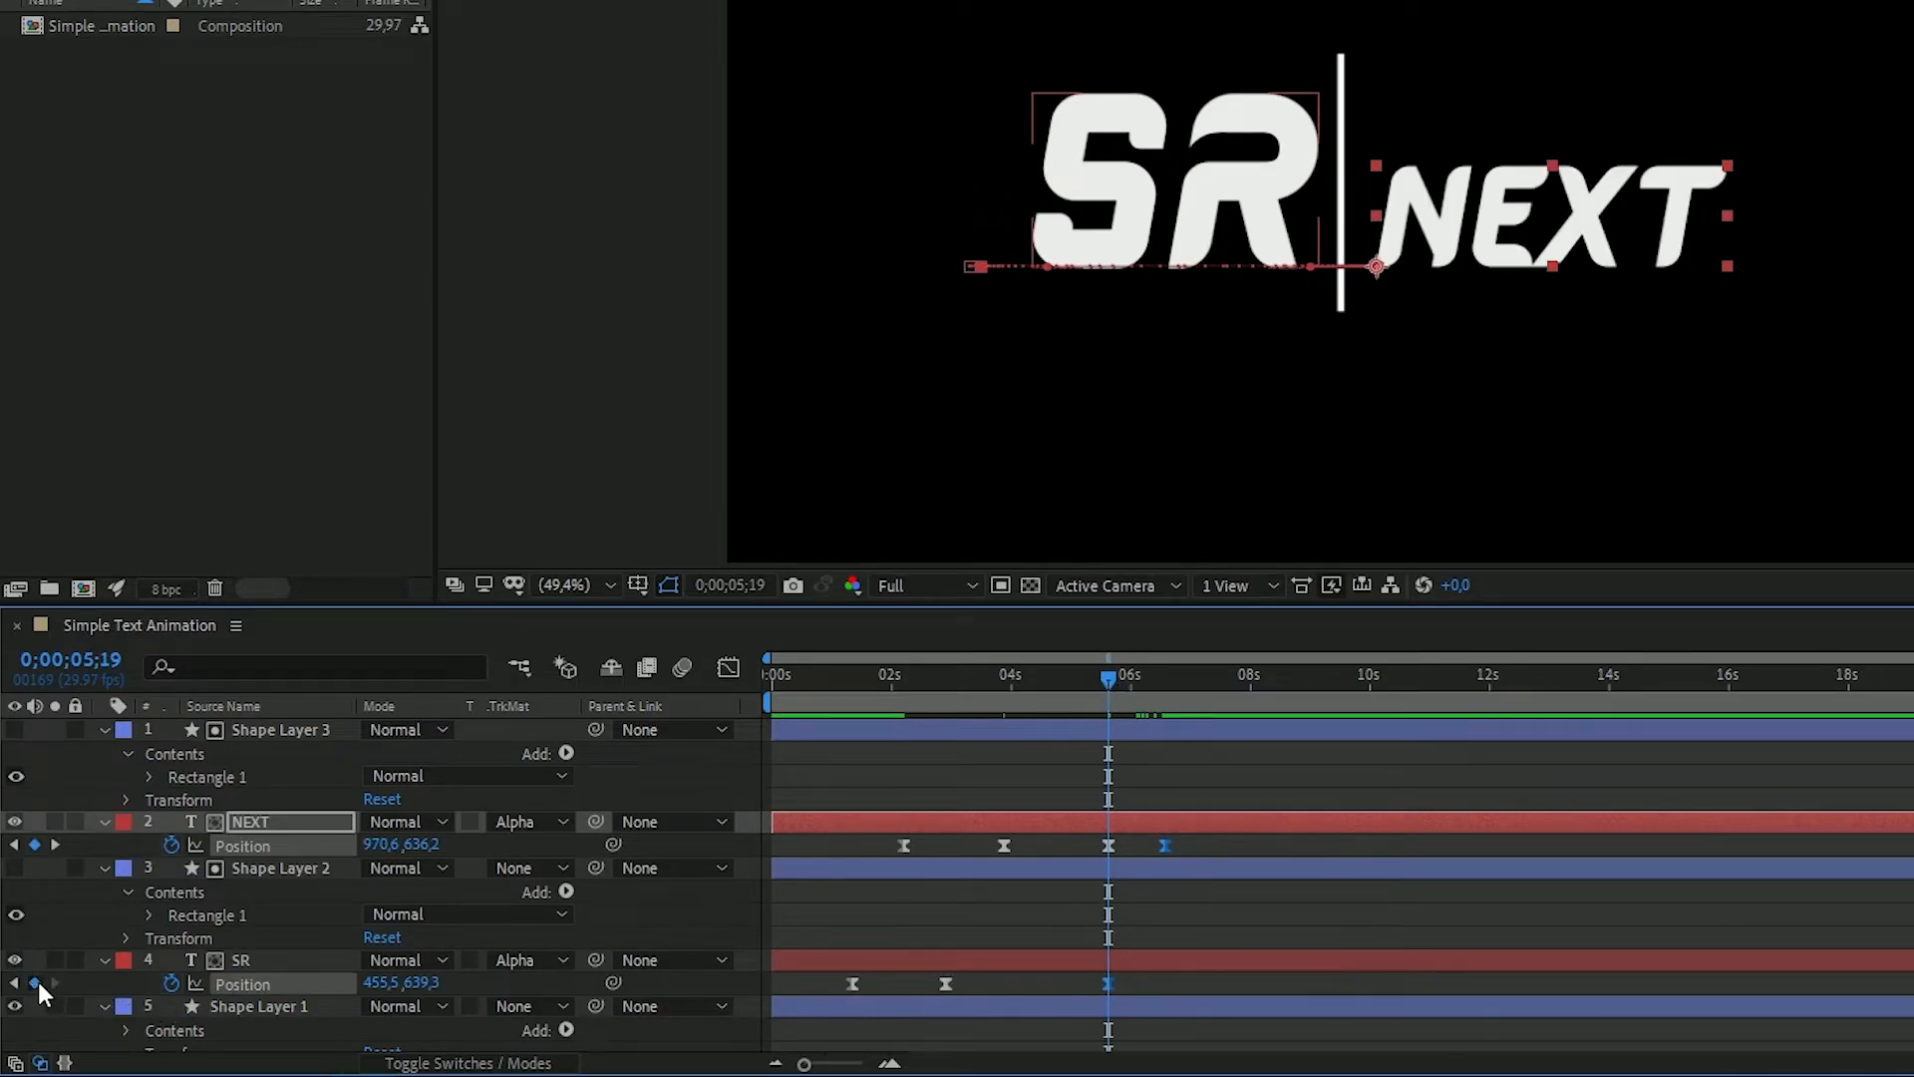
drag(1133, 686, 1165, 686)
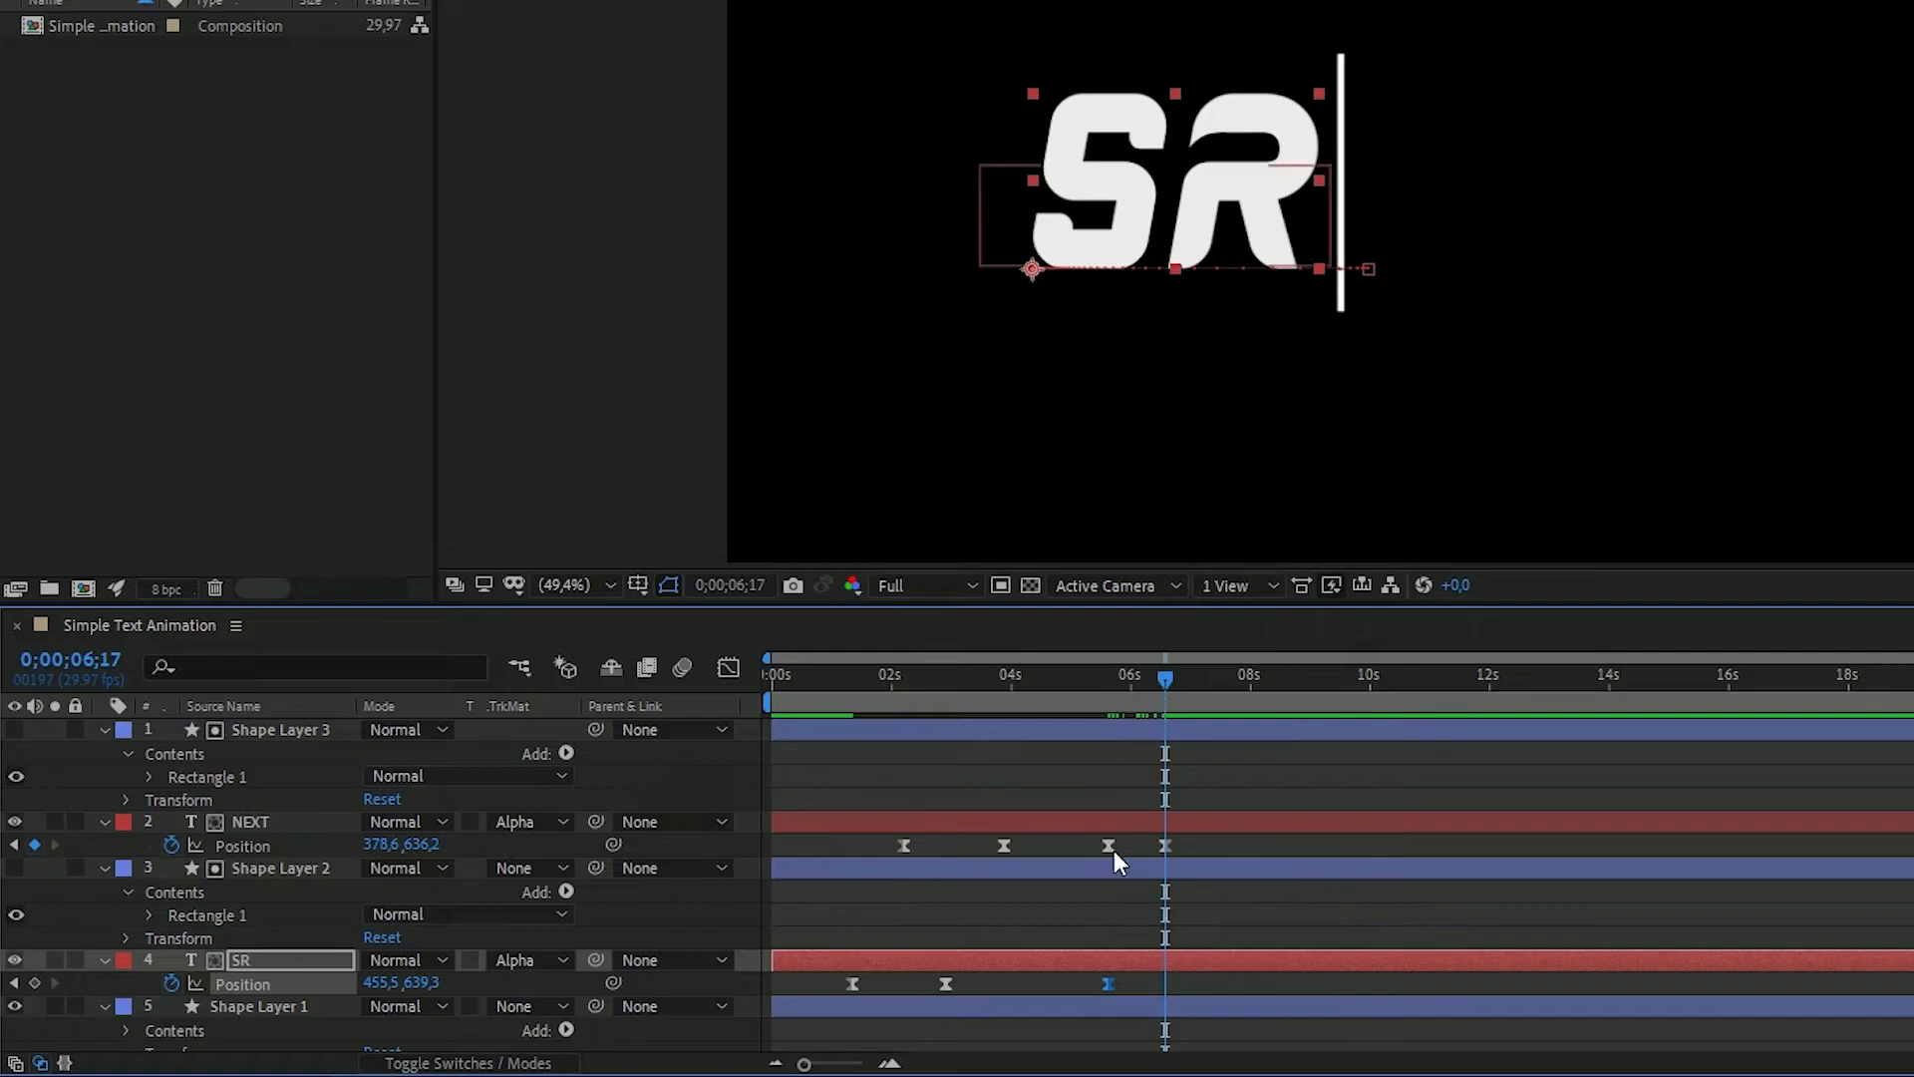
drag(377, 982, 972, 942)
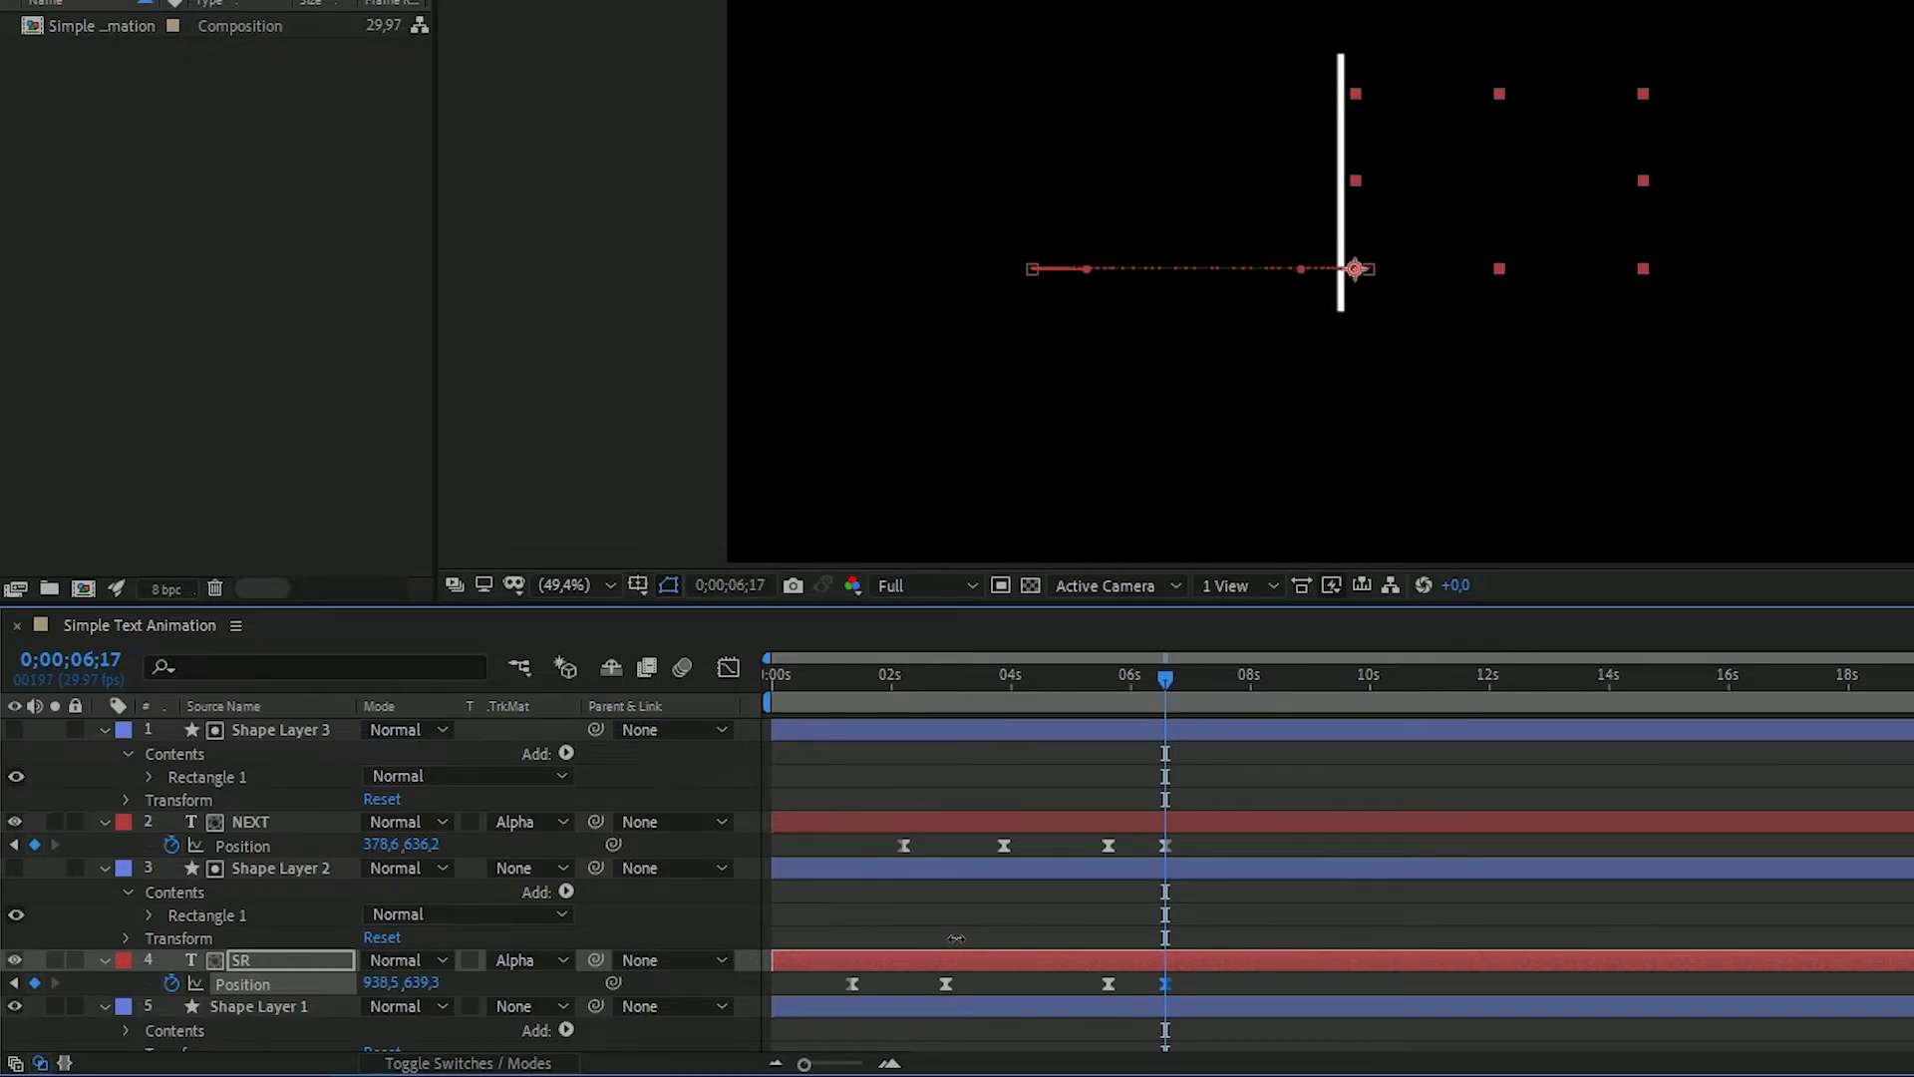
Shift the last position keyframes of SR and NEXT earlier to 0;00;06;11
click(1223, 882)
drag(1166, 982, 1153, 980)
drag(1163, 843, 1153, 843)
Keyframe the line's Scale at 0;00;06;11 and shrink its vertical scale to 0% at 0;00;06;23
click(1171, 674)
drag(1165, 672, 1154, 678)
scroll(1091, 796, down, 3)
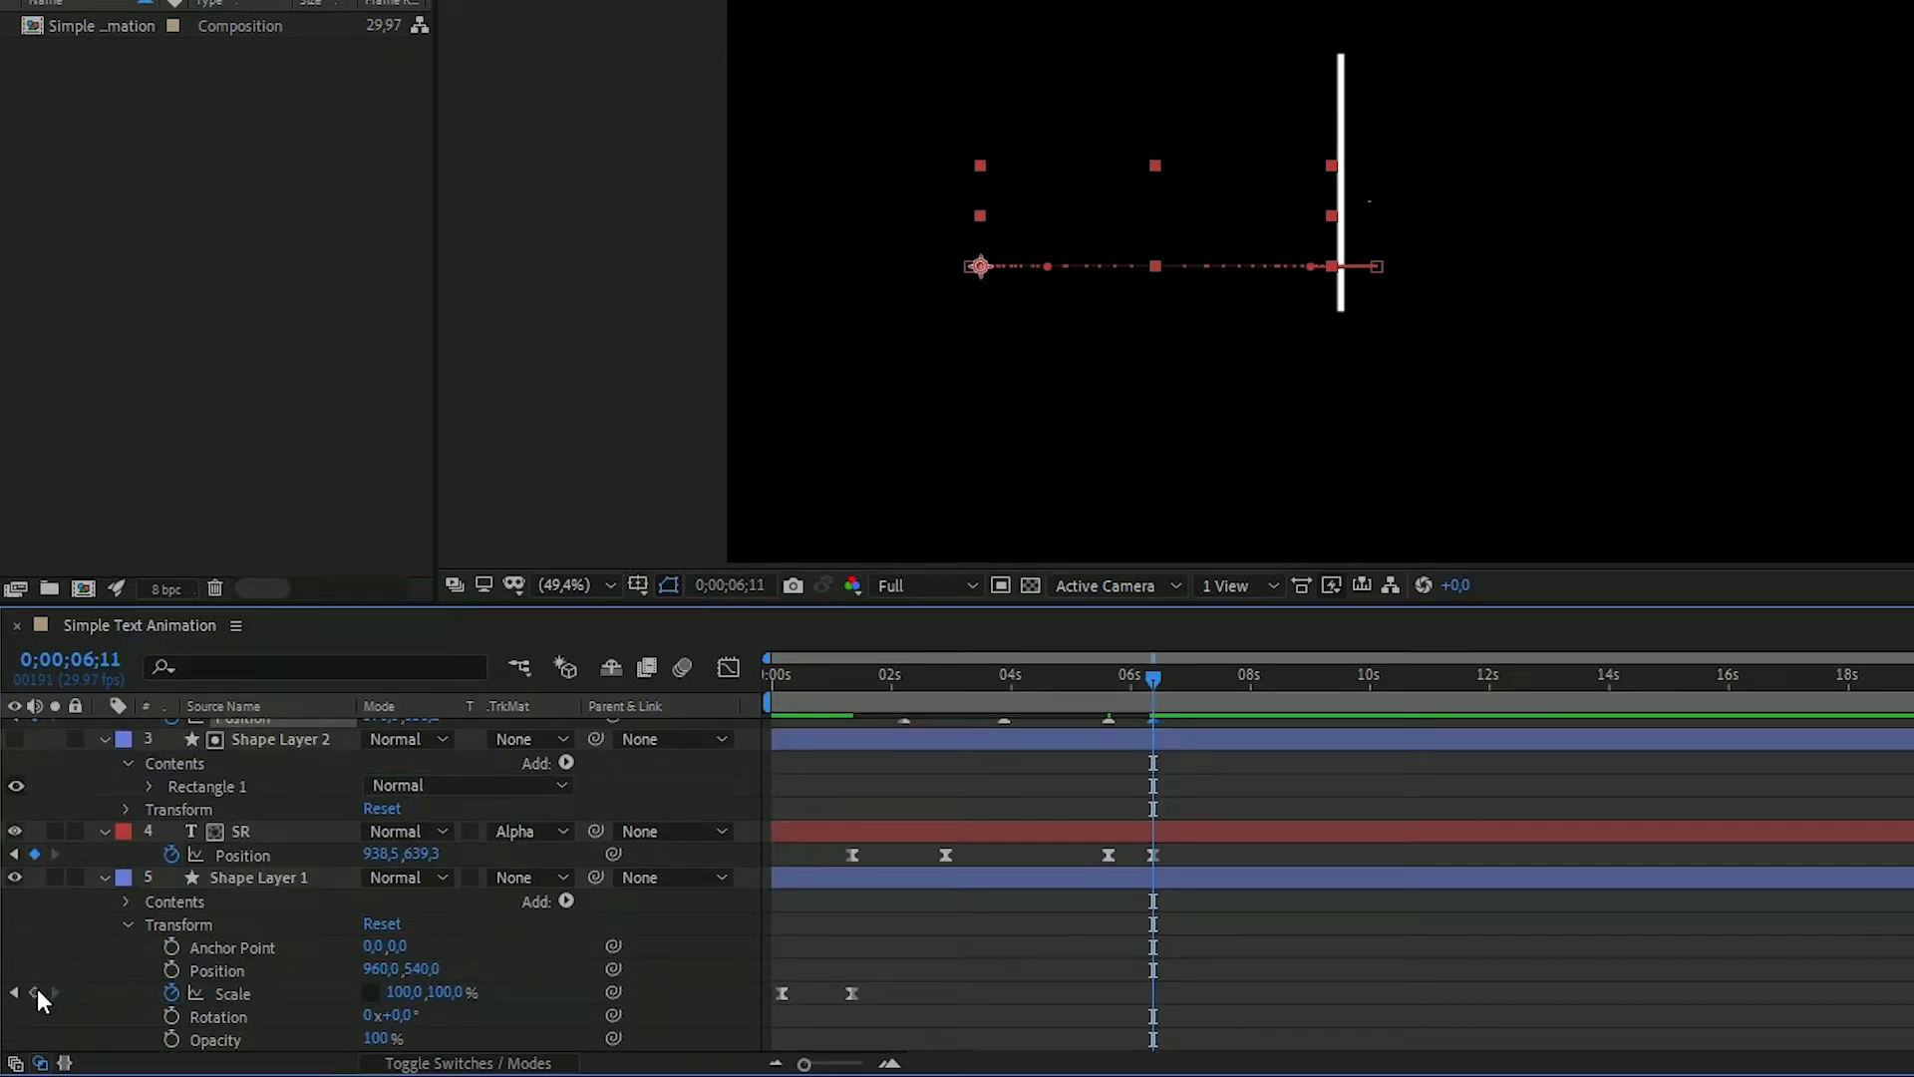
click(34, 992)
drag(1157, 673, 1181, 672)
click(442, 992)
text(0)
key(Return)
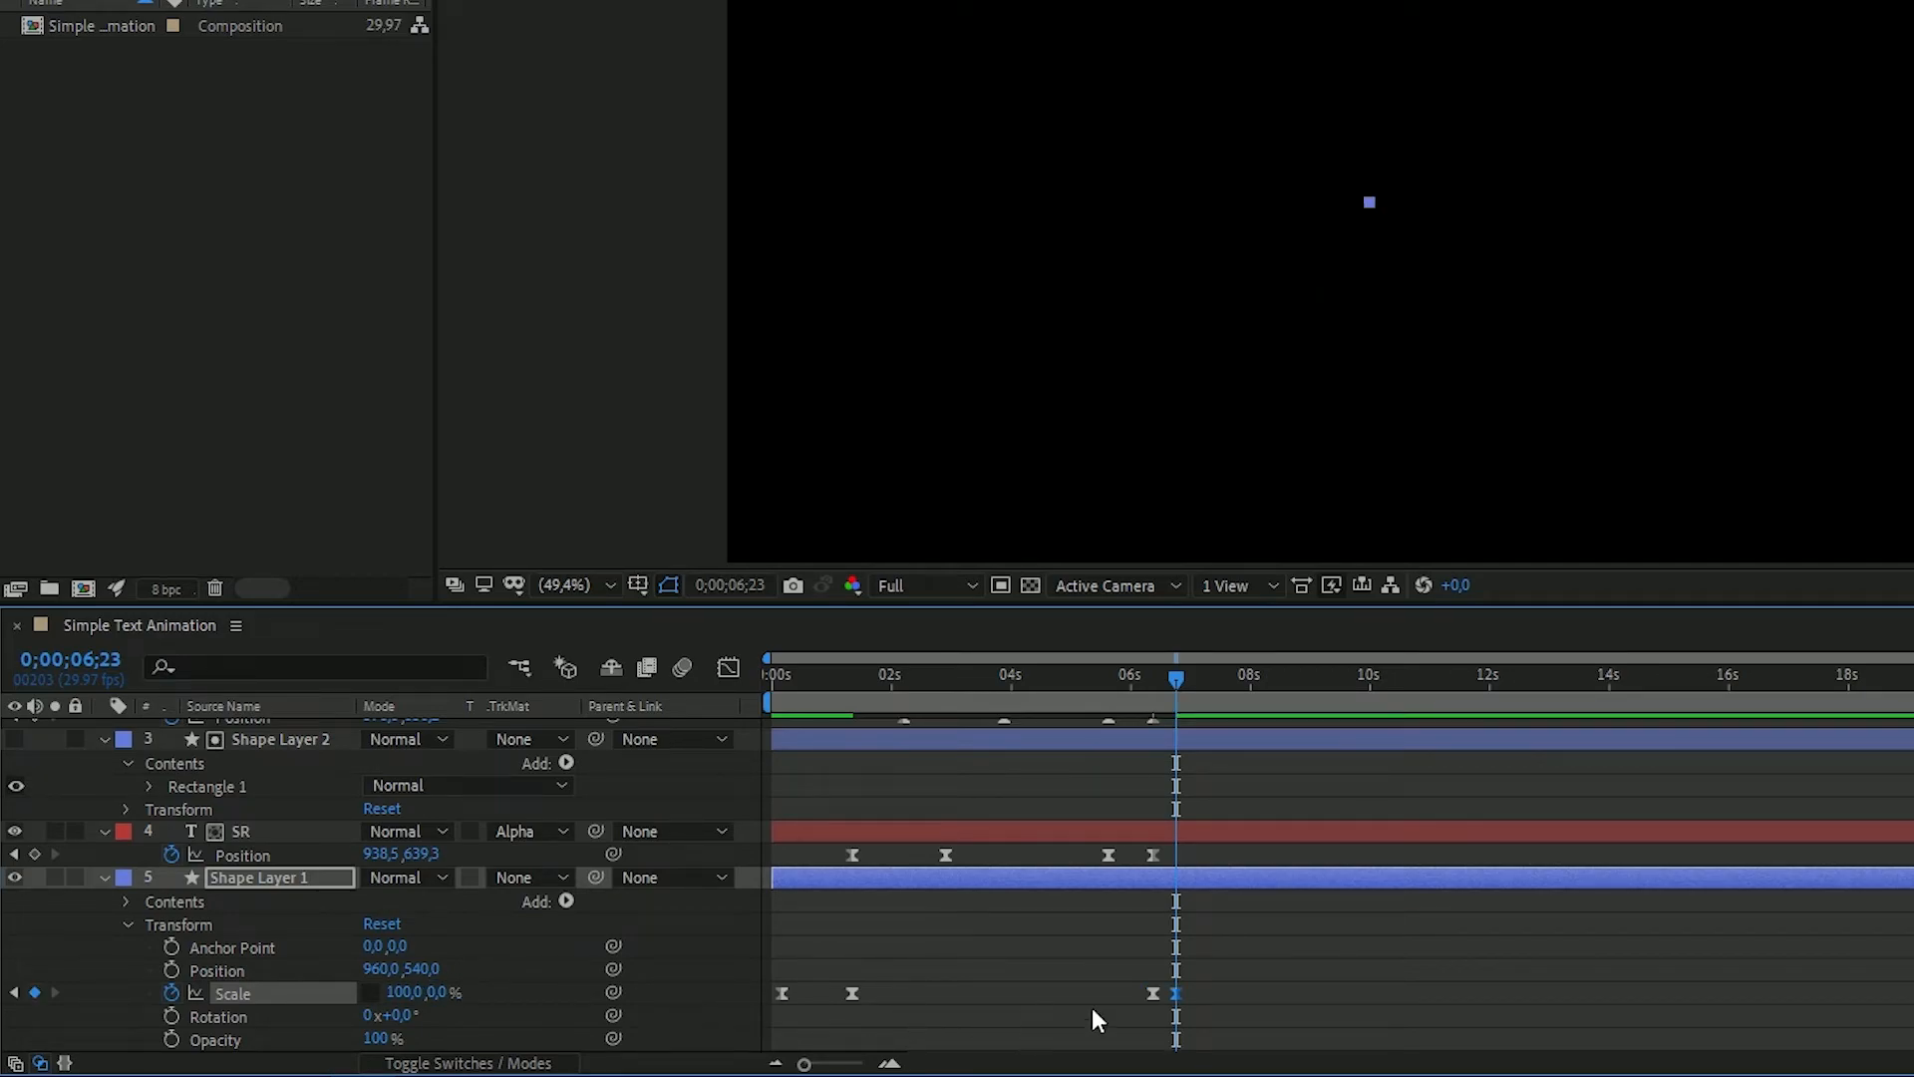
Move the last position keyframes of NEXT and SR together to 0;00;06;25 to lengthen their retraction
click(1027, 1027)
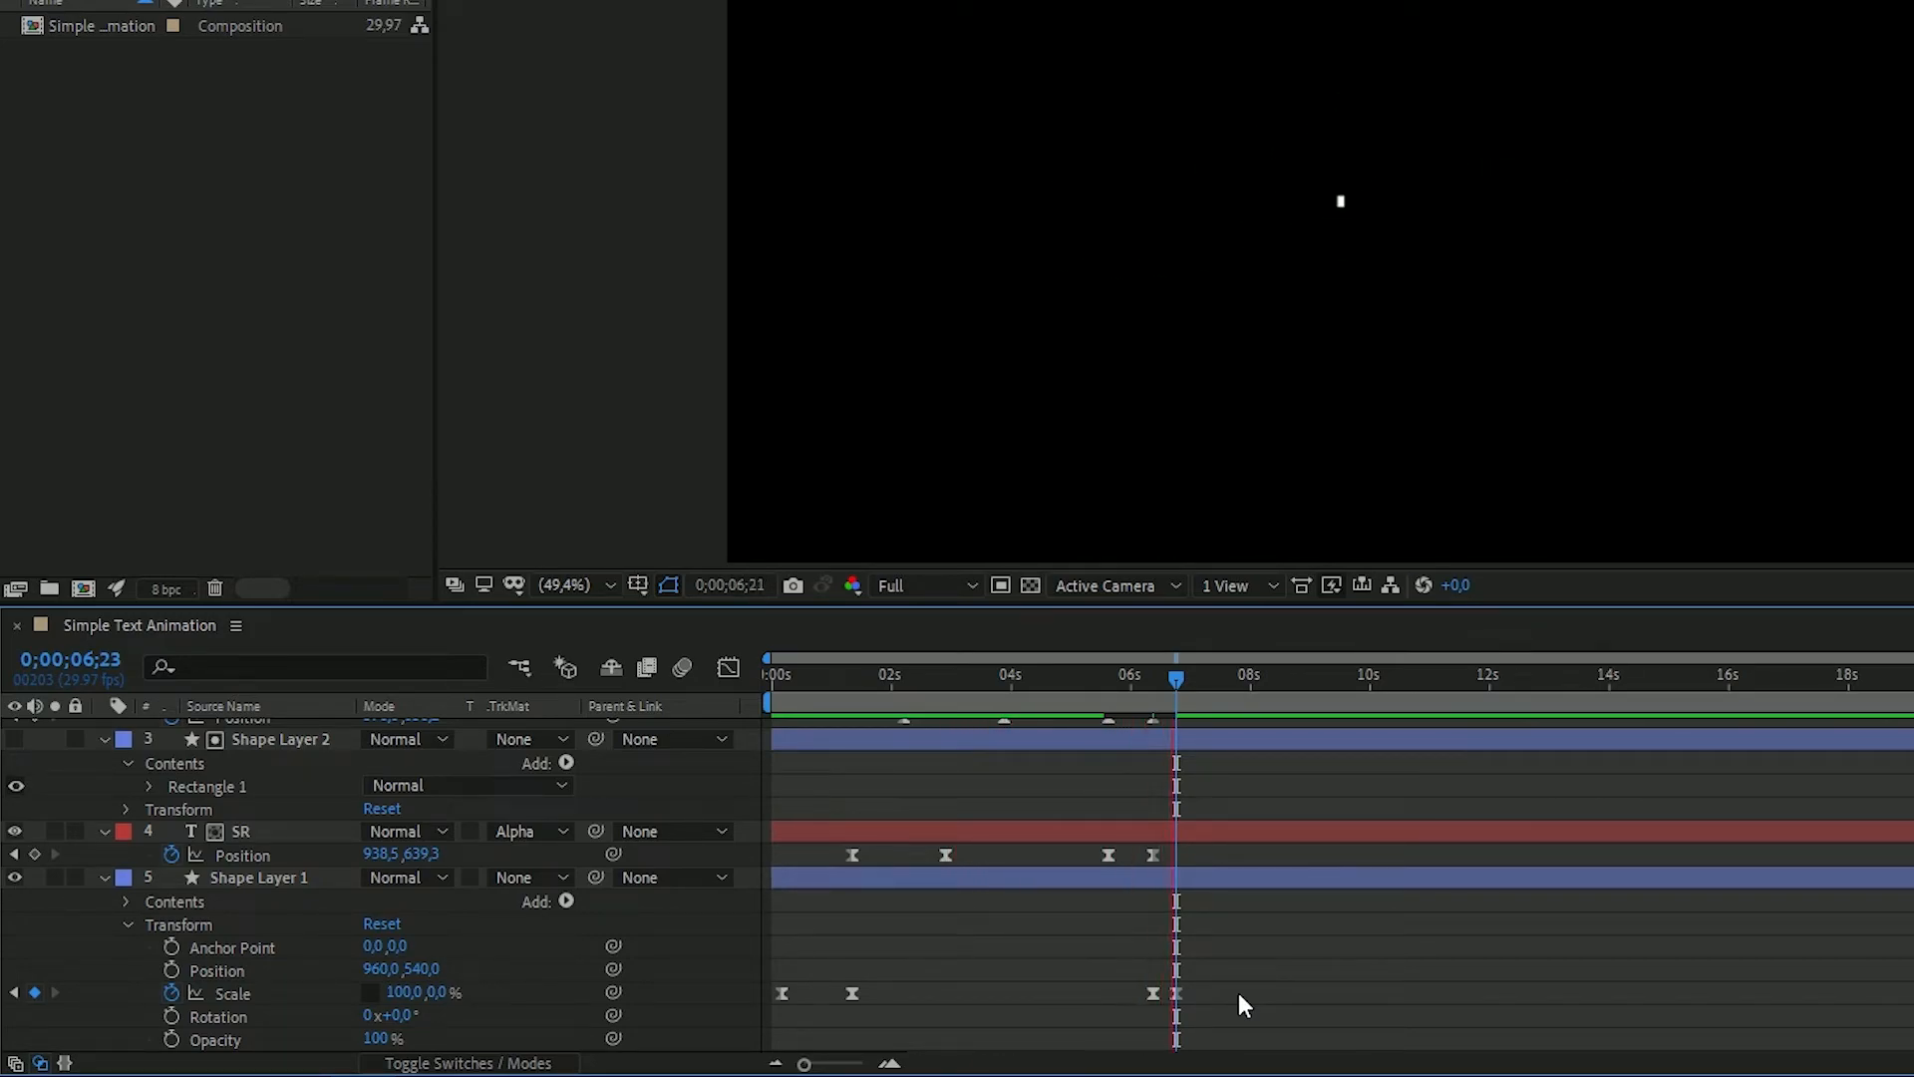
scroll(1238, 991, up, 3)
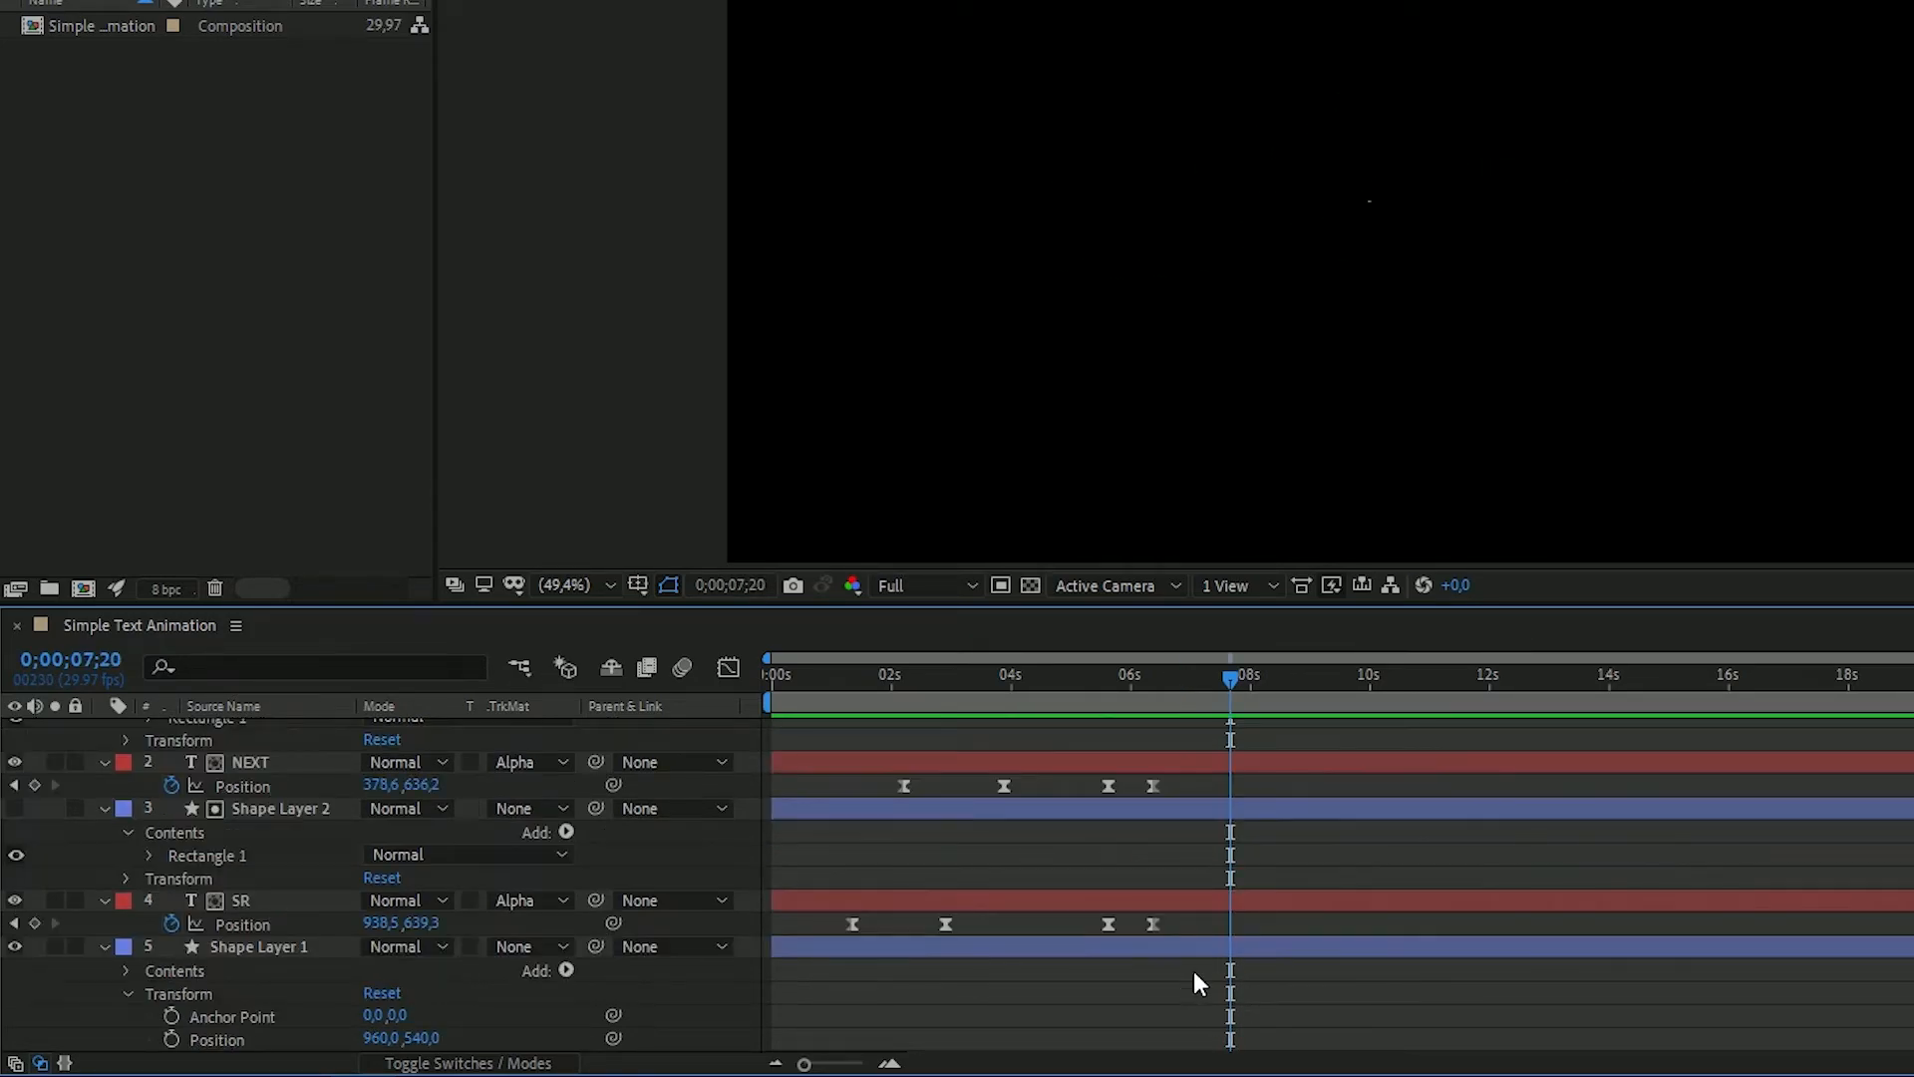
click(1157, 925)
click(1170, 785)
click(1147, 812)
drag(1171, 776, 1180, 926)
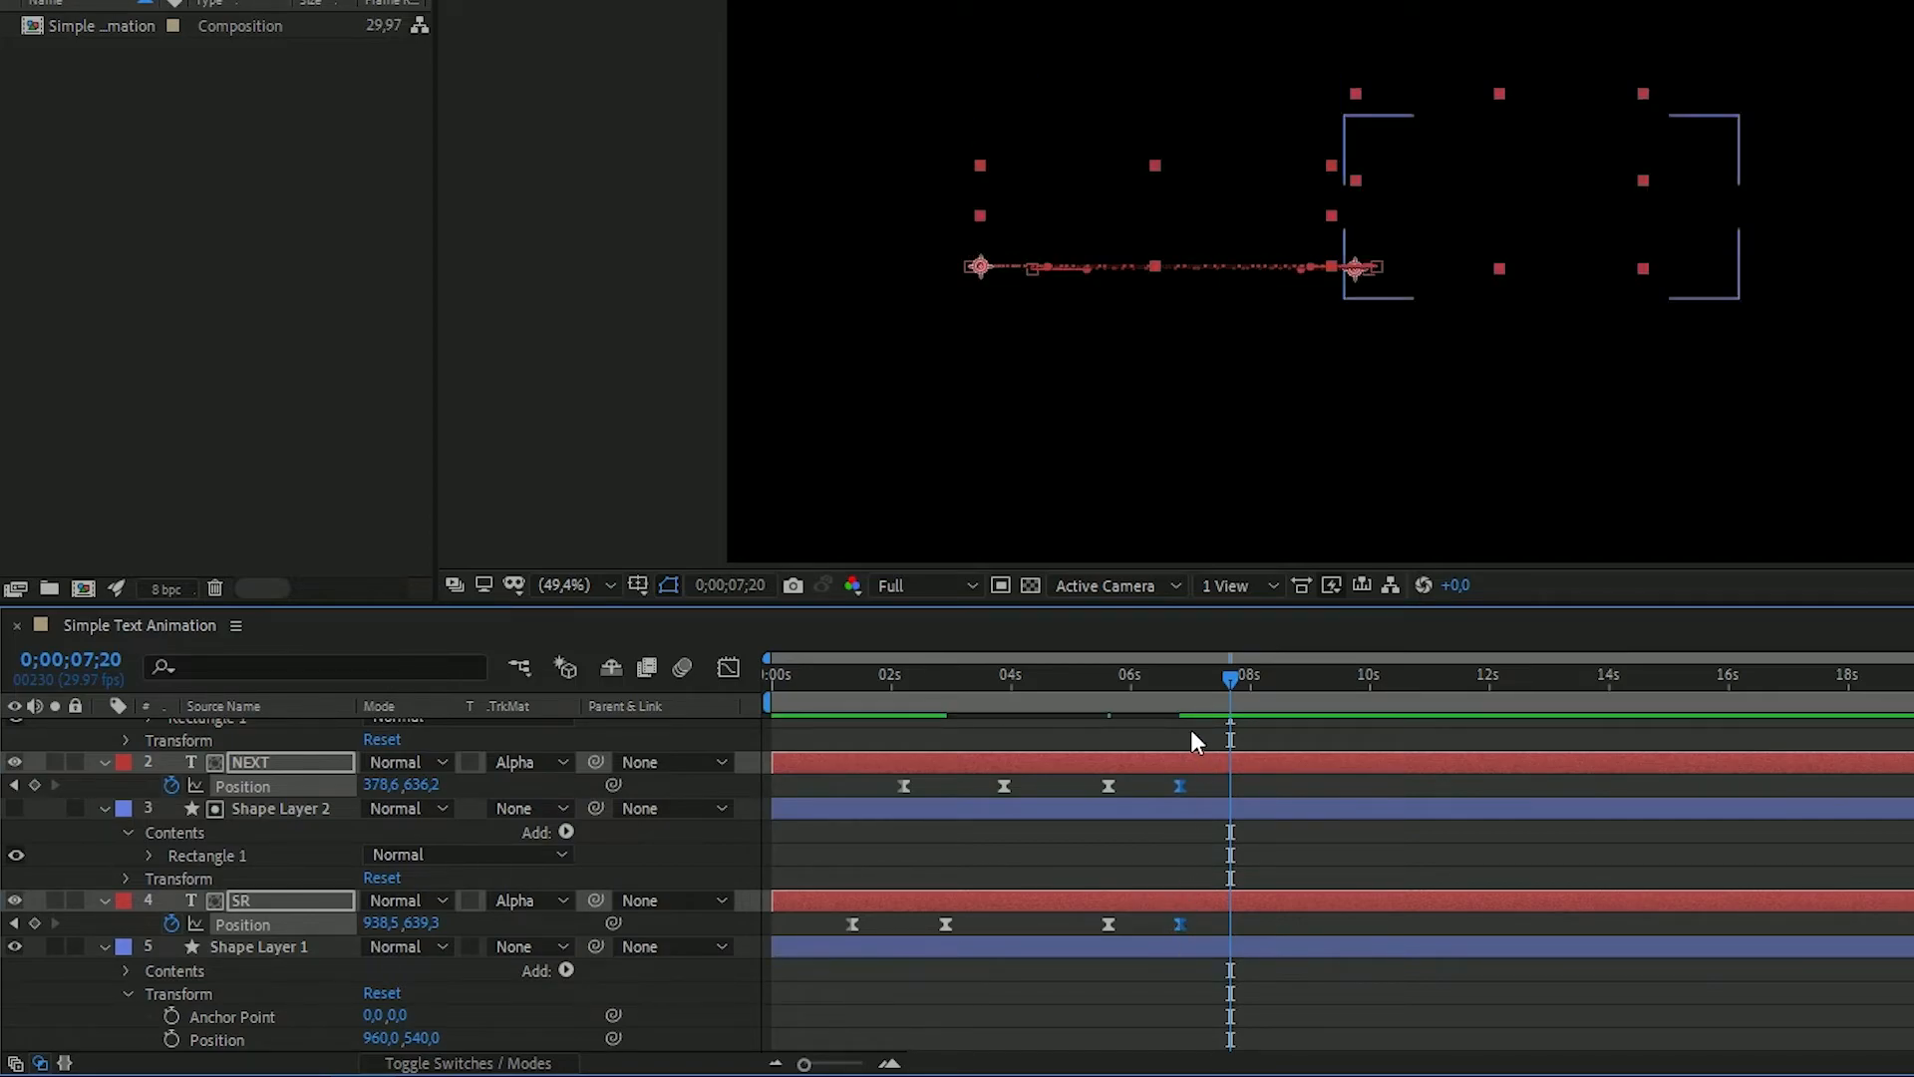
Reshape the speed graph between NEXT's last two position keyframes so its retraction starts gradually and peaks closer to the end
click(1079, 784)
drag(1078, 776, 1182, 800)
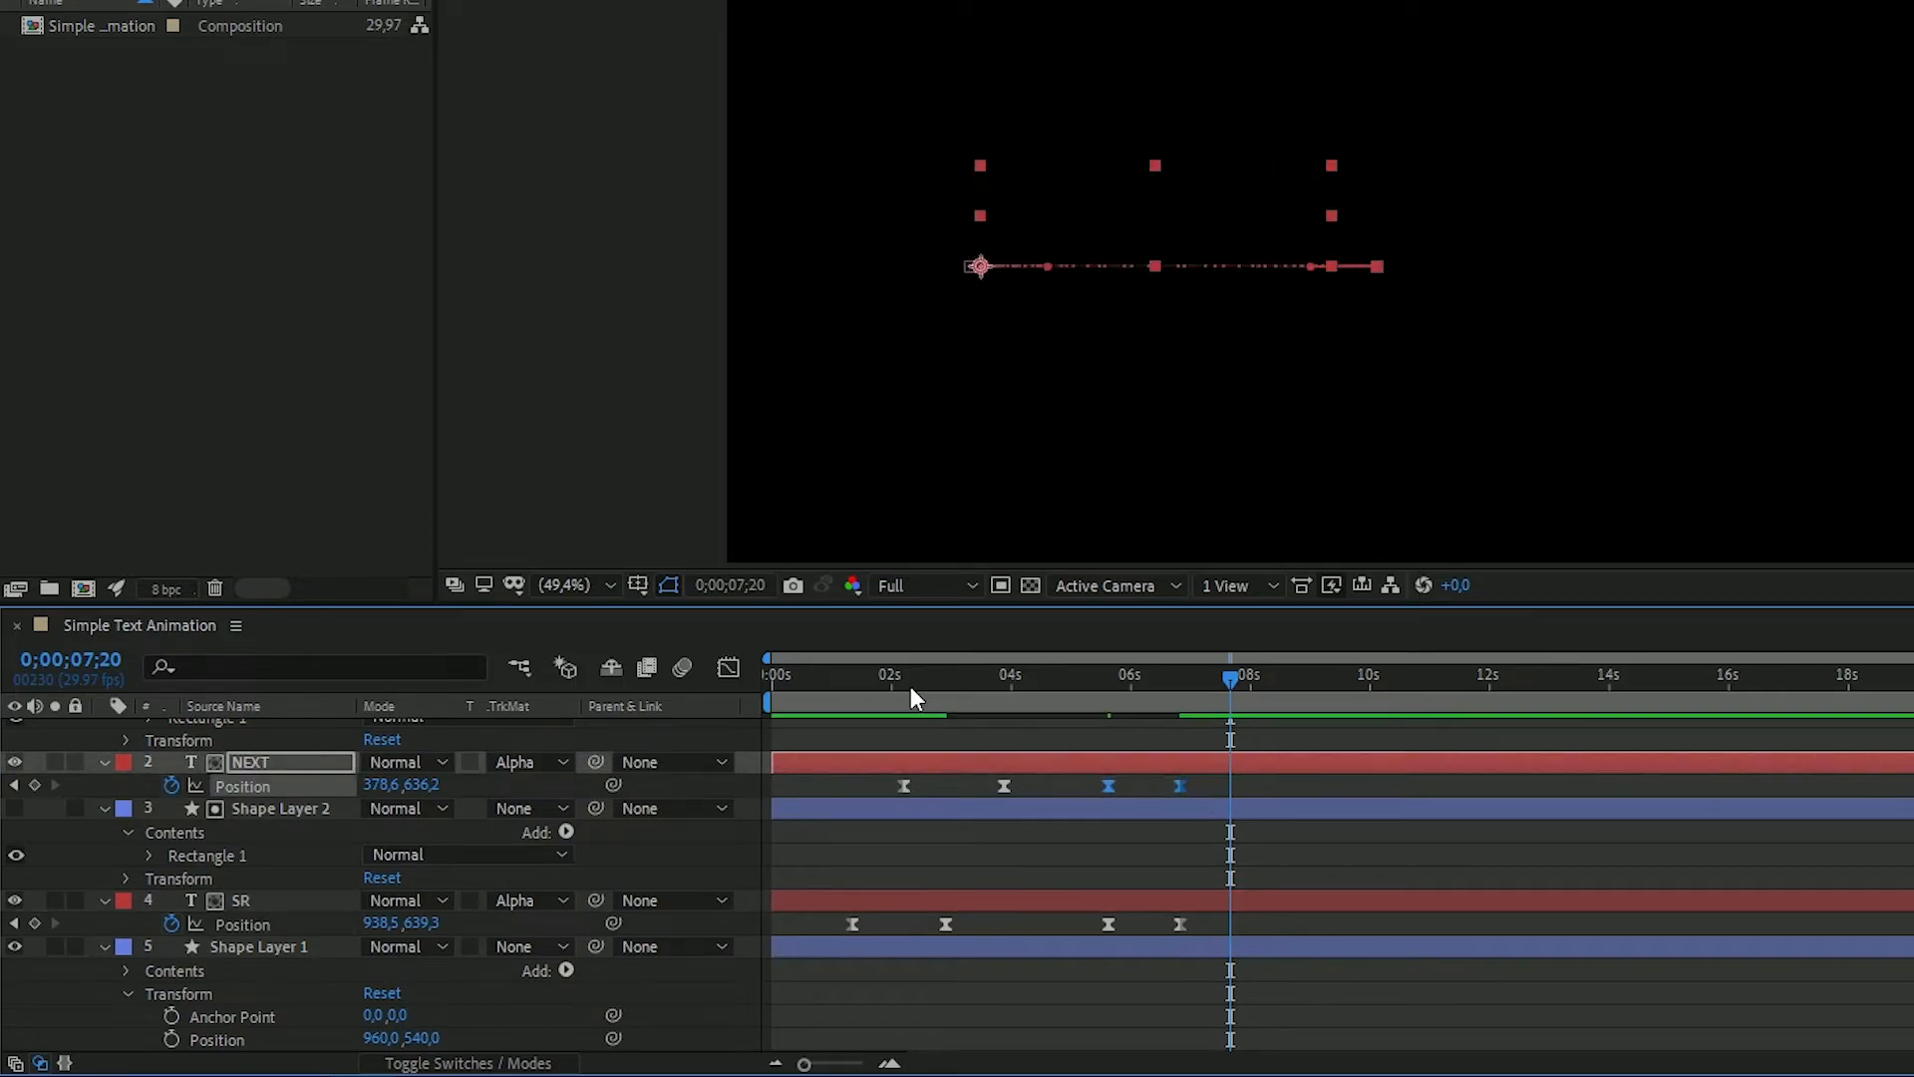
click(729, 668)
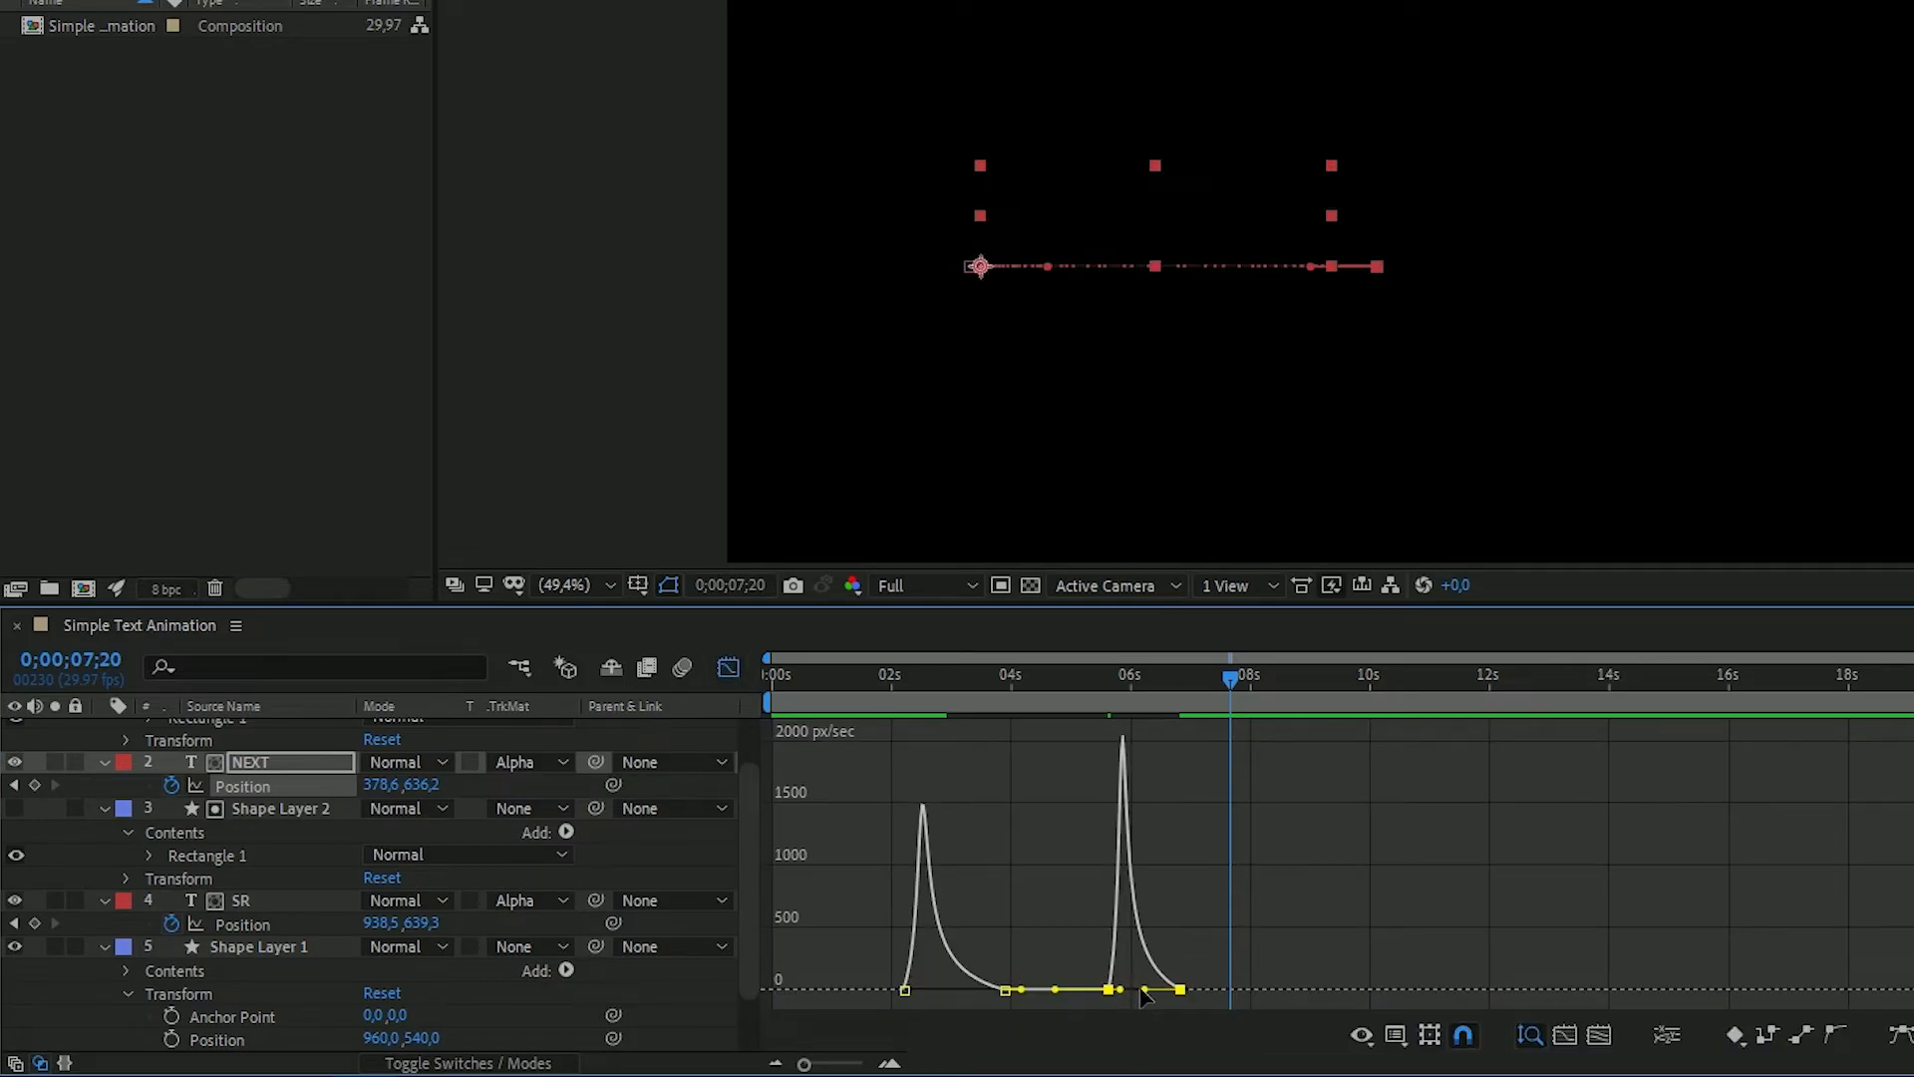
drag(1150, 993, 1133, 991)
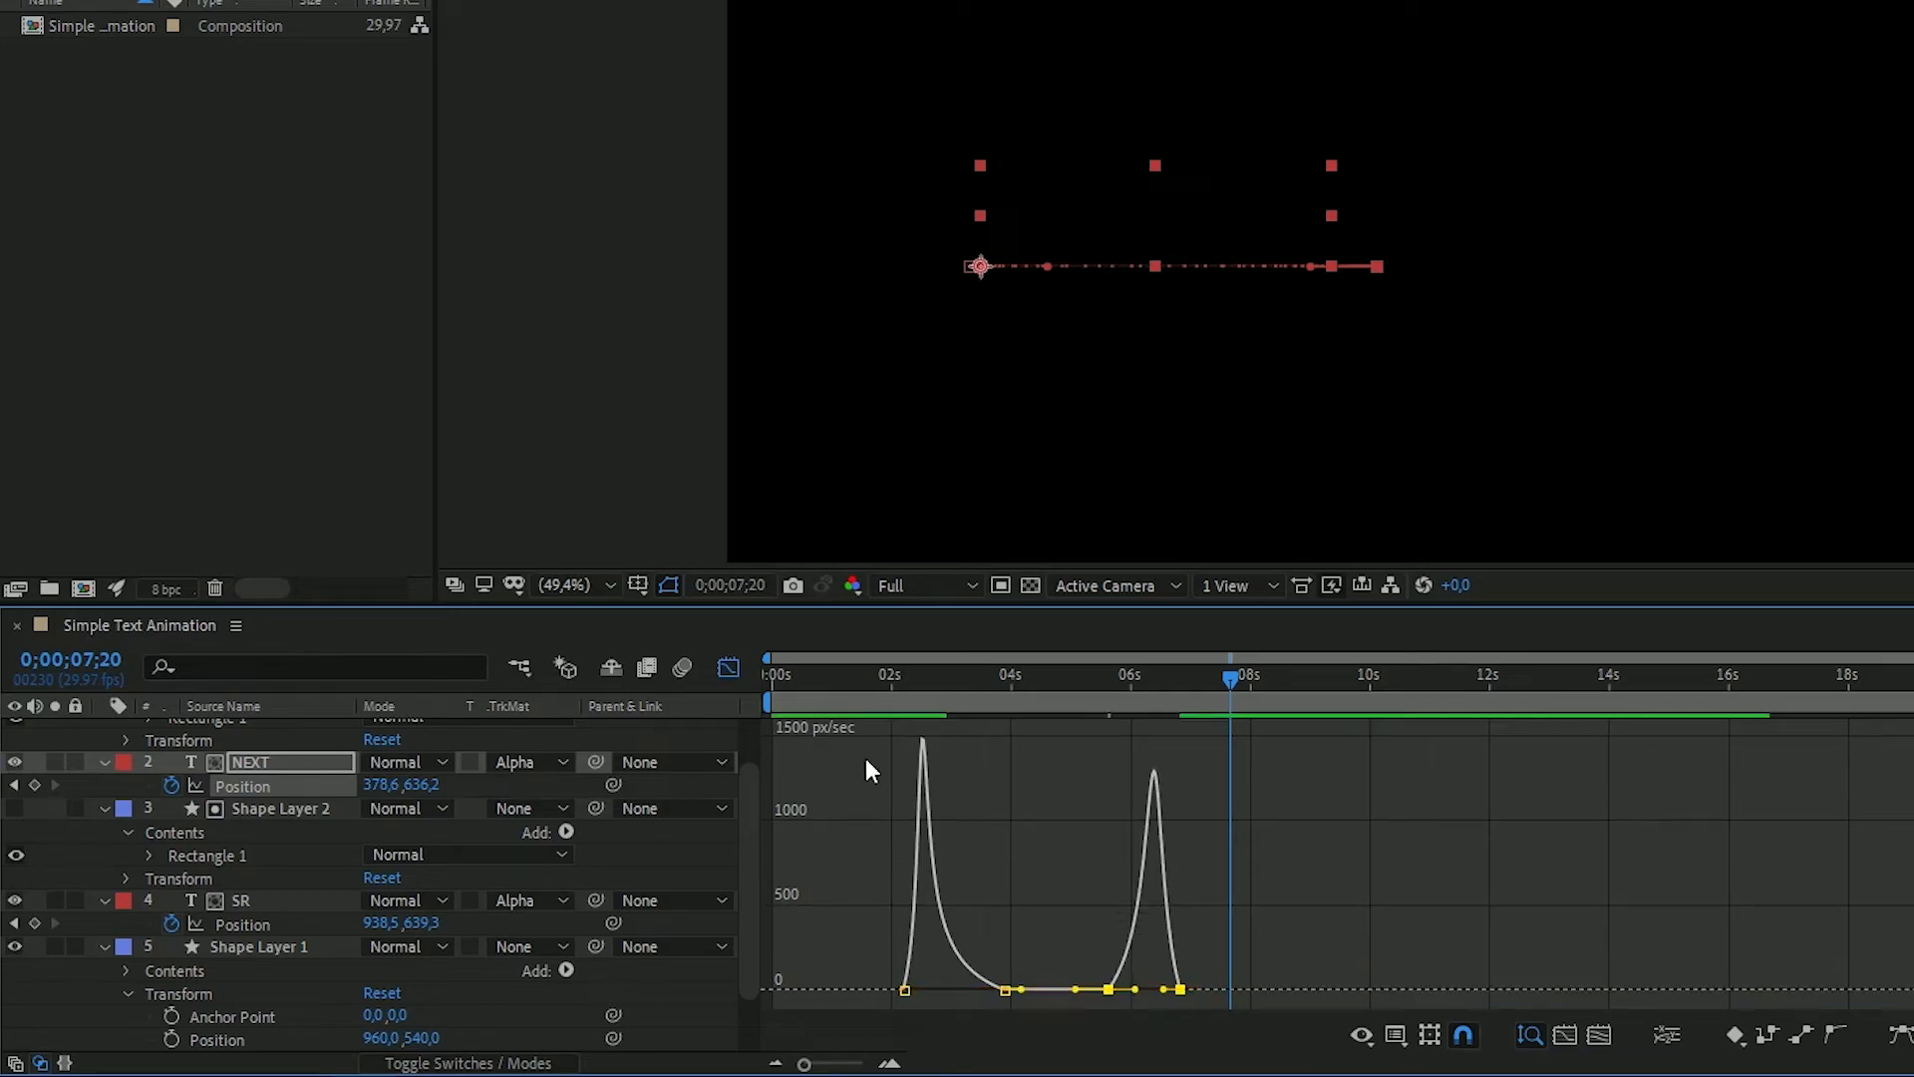
Reshape the speed graph between SR's last two position keyframes to match NEXT's gradual start, and preview the retraction
click(729, 668)
drag(1090, 911, 1139, 993)
click(729, 668)
click(720, 667)
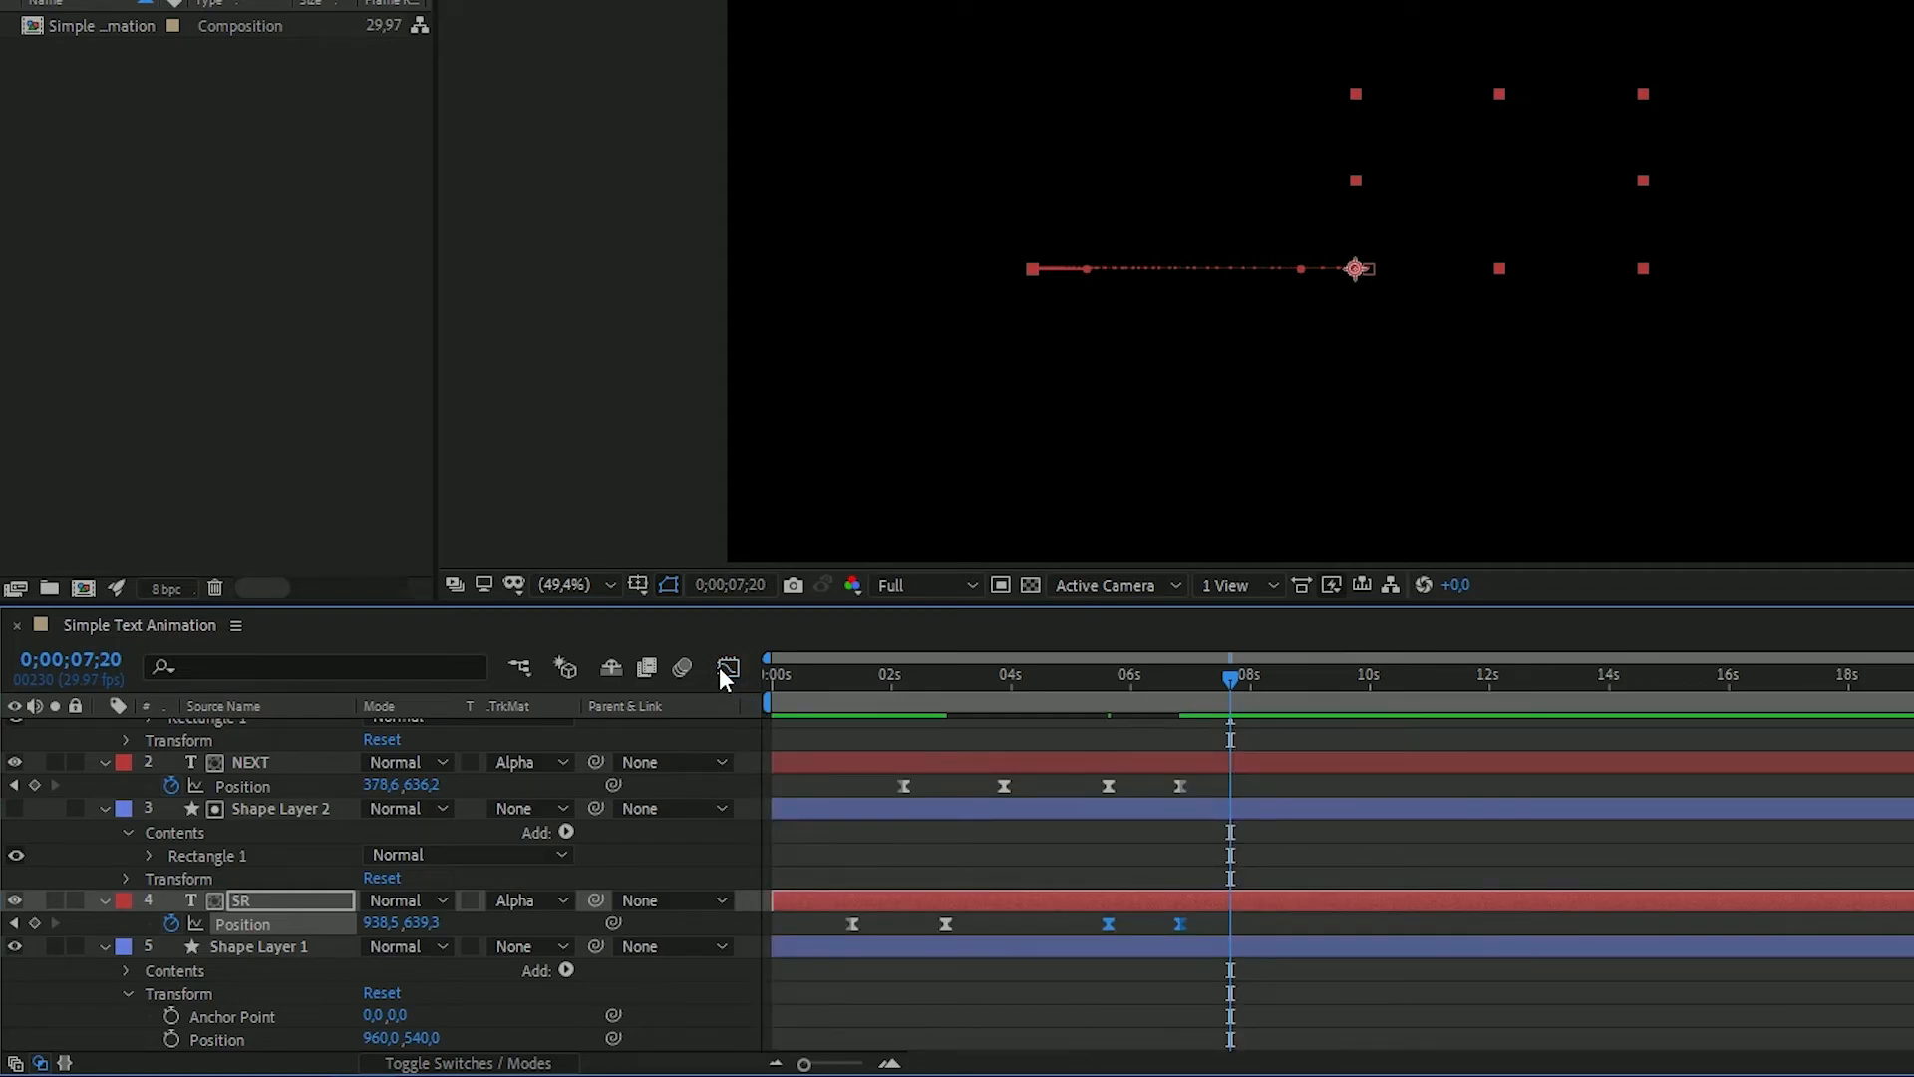
key(space)
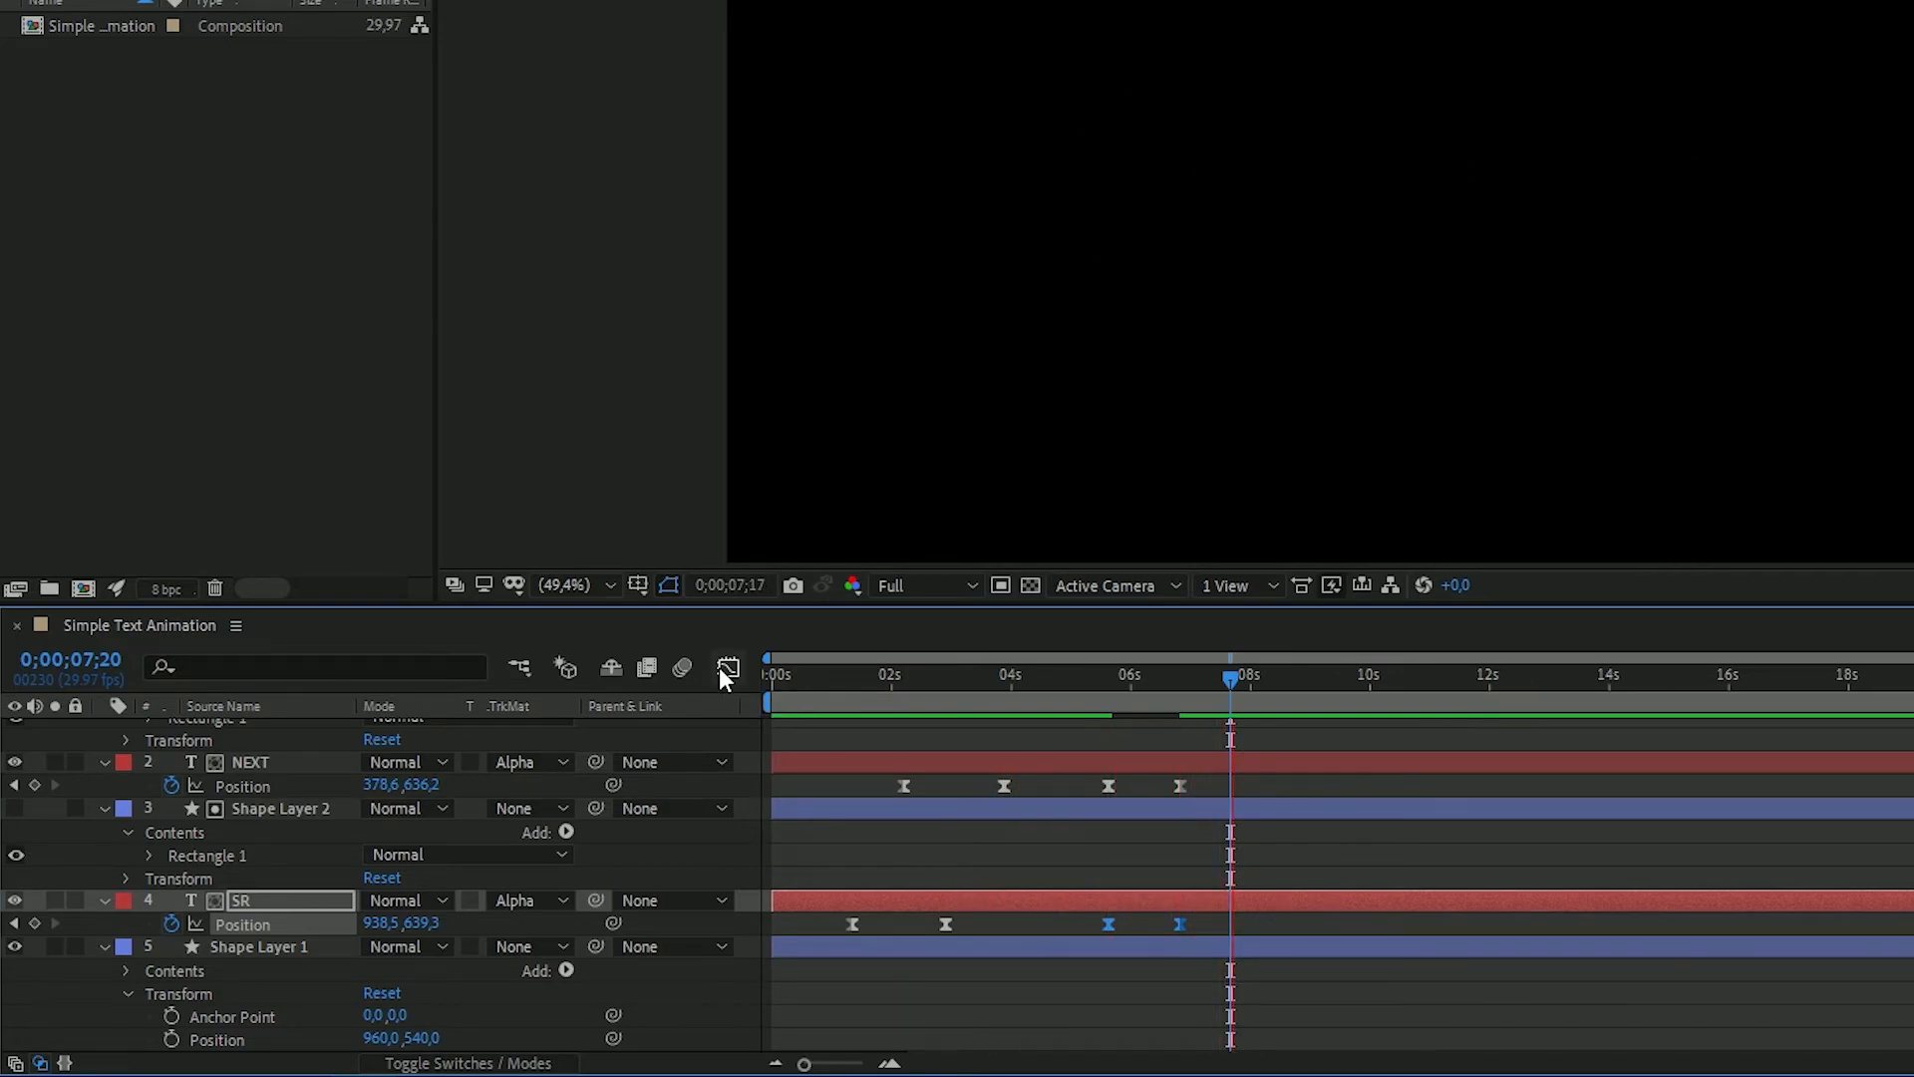
key(space)
Shift the line's last two Scale keyframes together so the shrinking starts at 0;00;06;25, aligned with SR's last position keyframe
click(1144, 991)
scroll(1144, 983, down, 1)
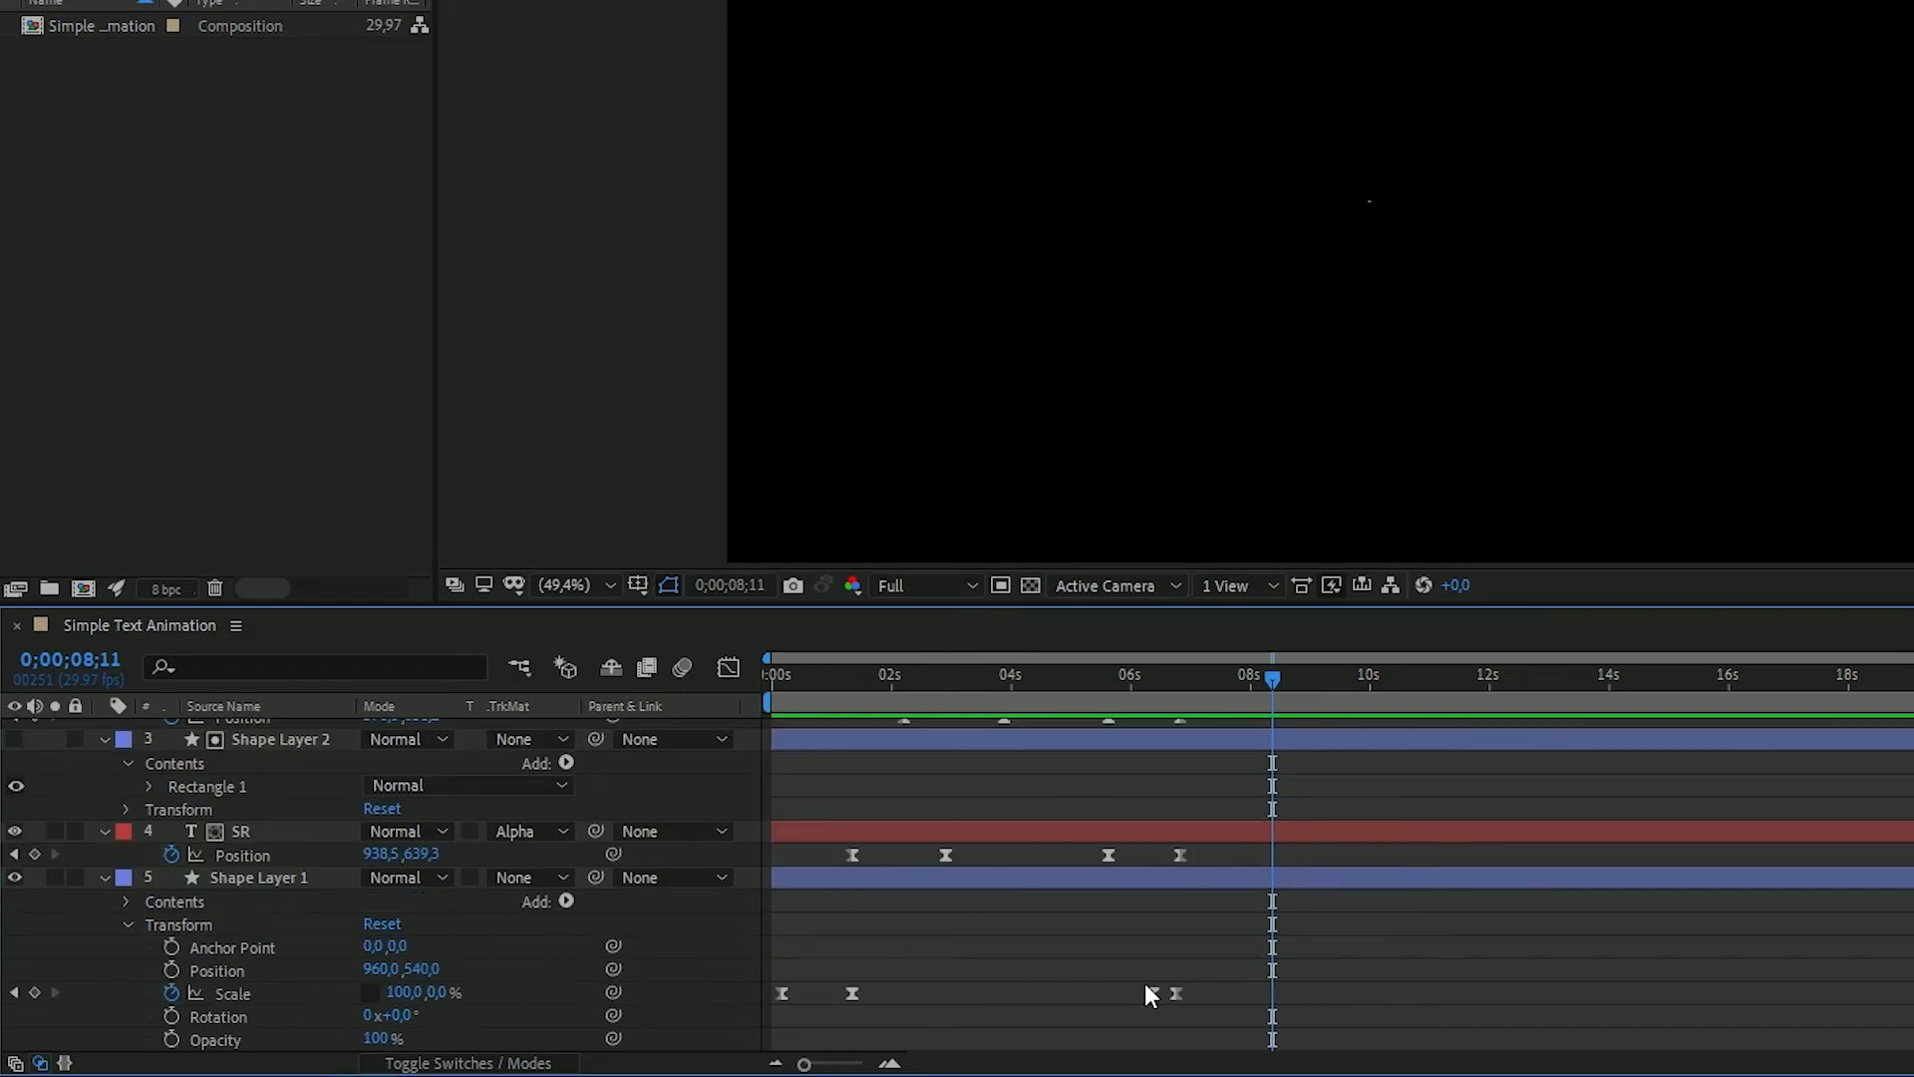
drag(1114, 979, 1212, 991)
click(1180, 682)
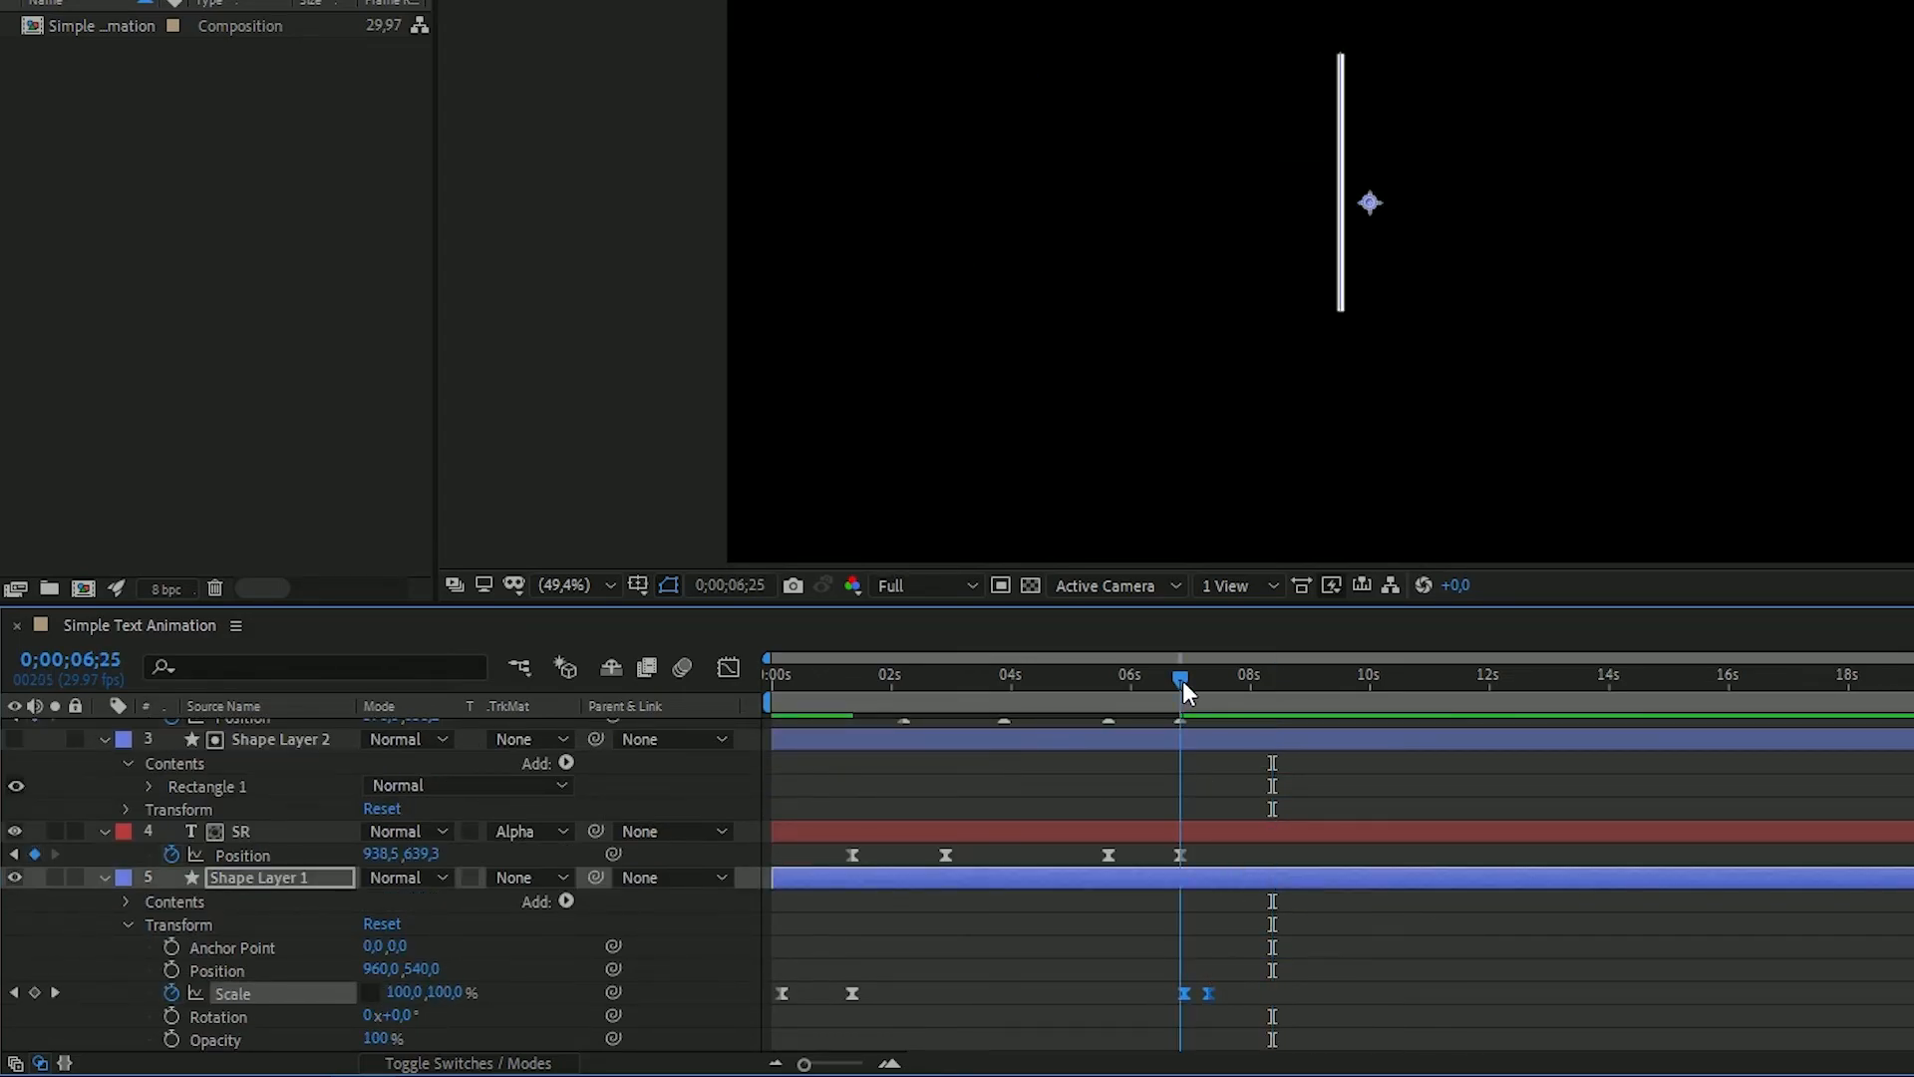
click(1212, 996)
drag(1234, 995, 1183, 991)
click(1170, 1017)
Preview the closing section to check the timing of the text retraction and the line's shrinking
click(1097, 690)
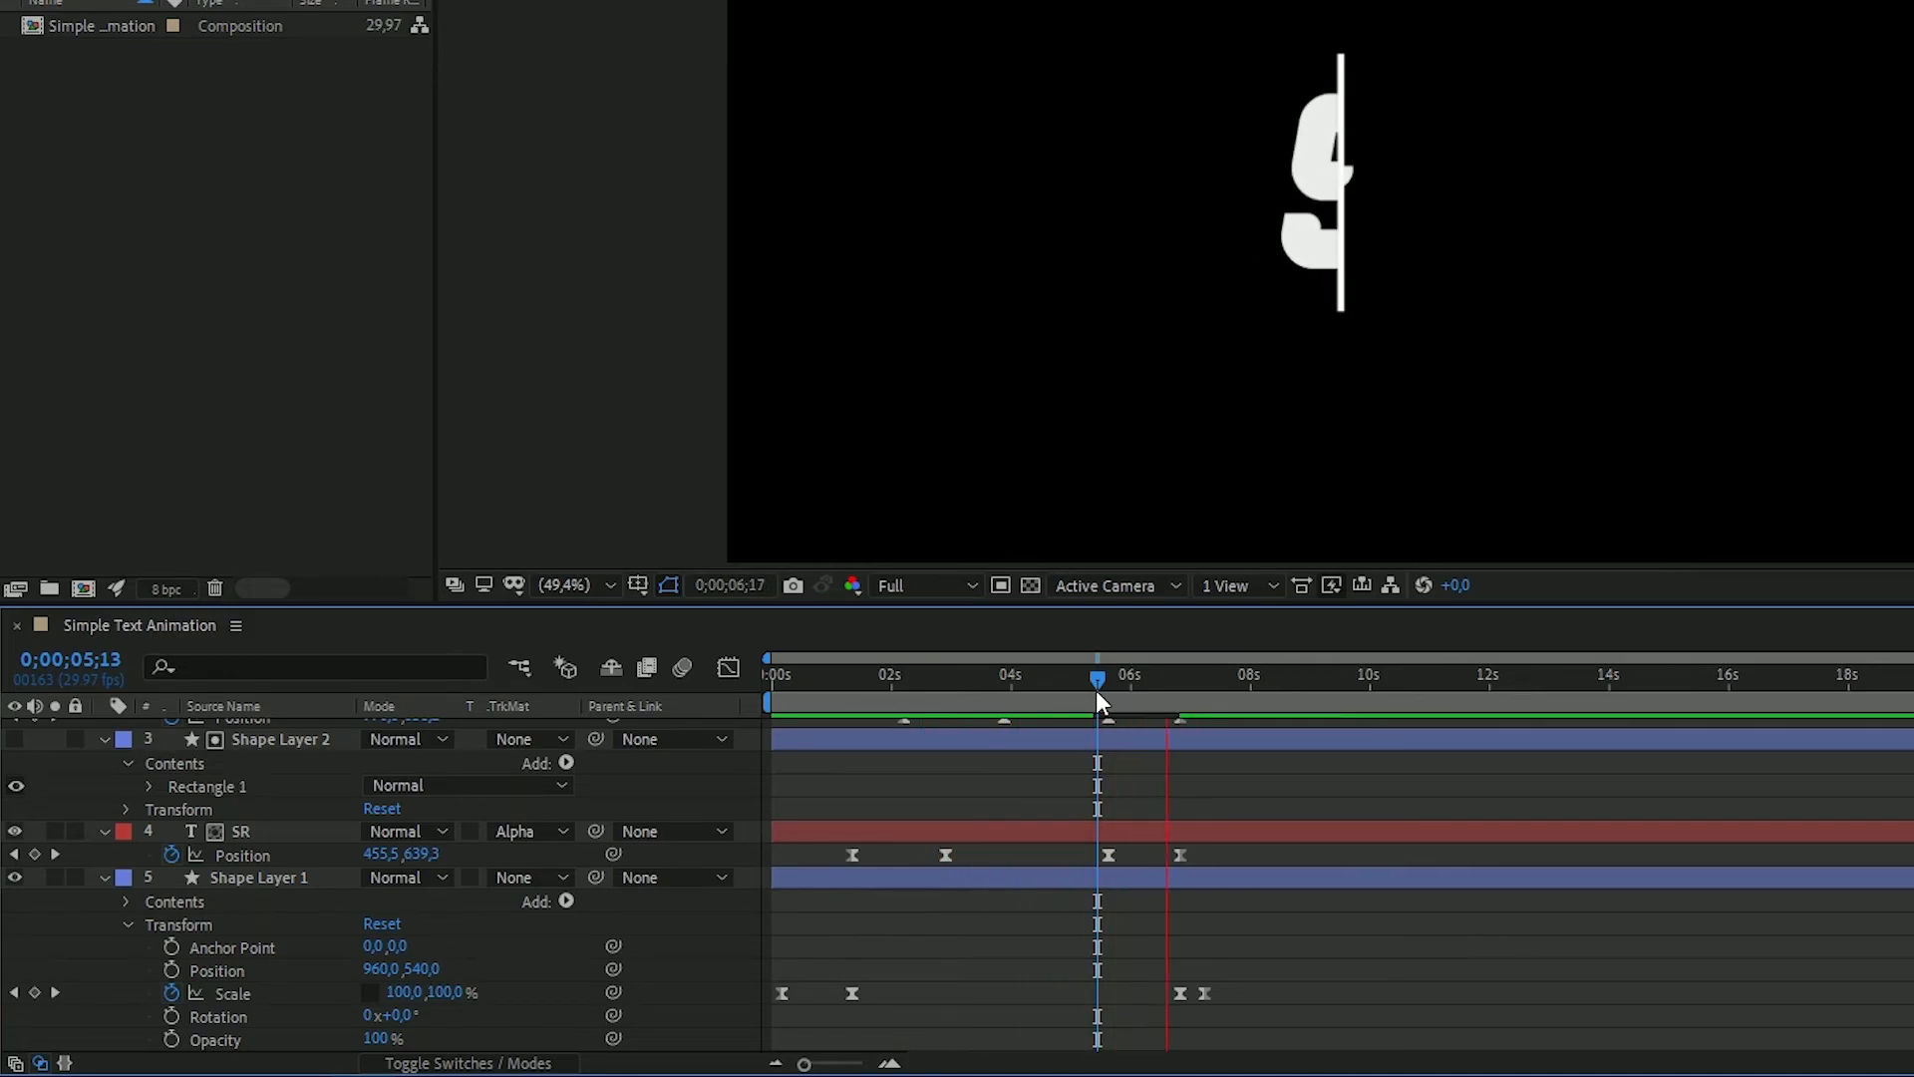
key(space)
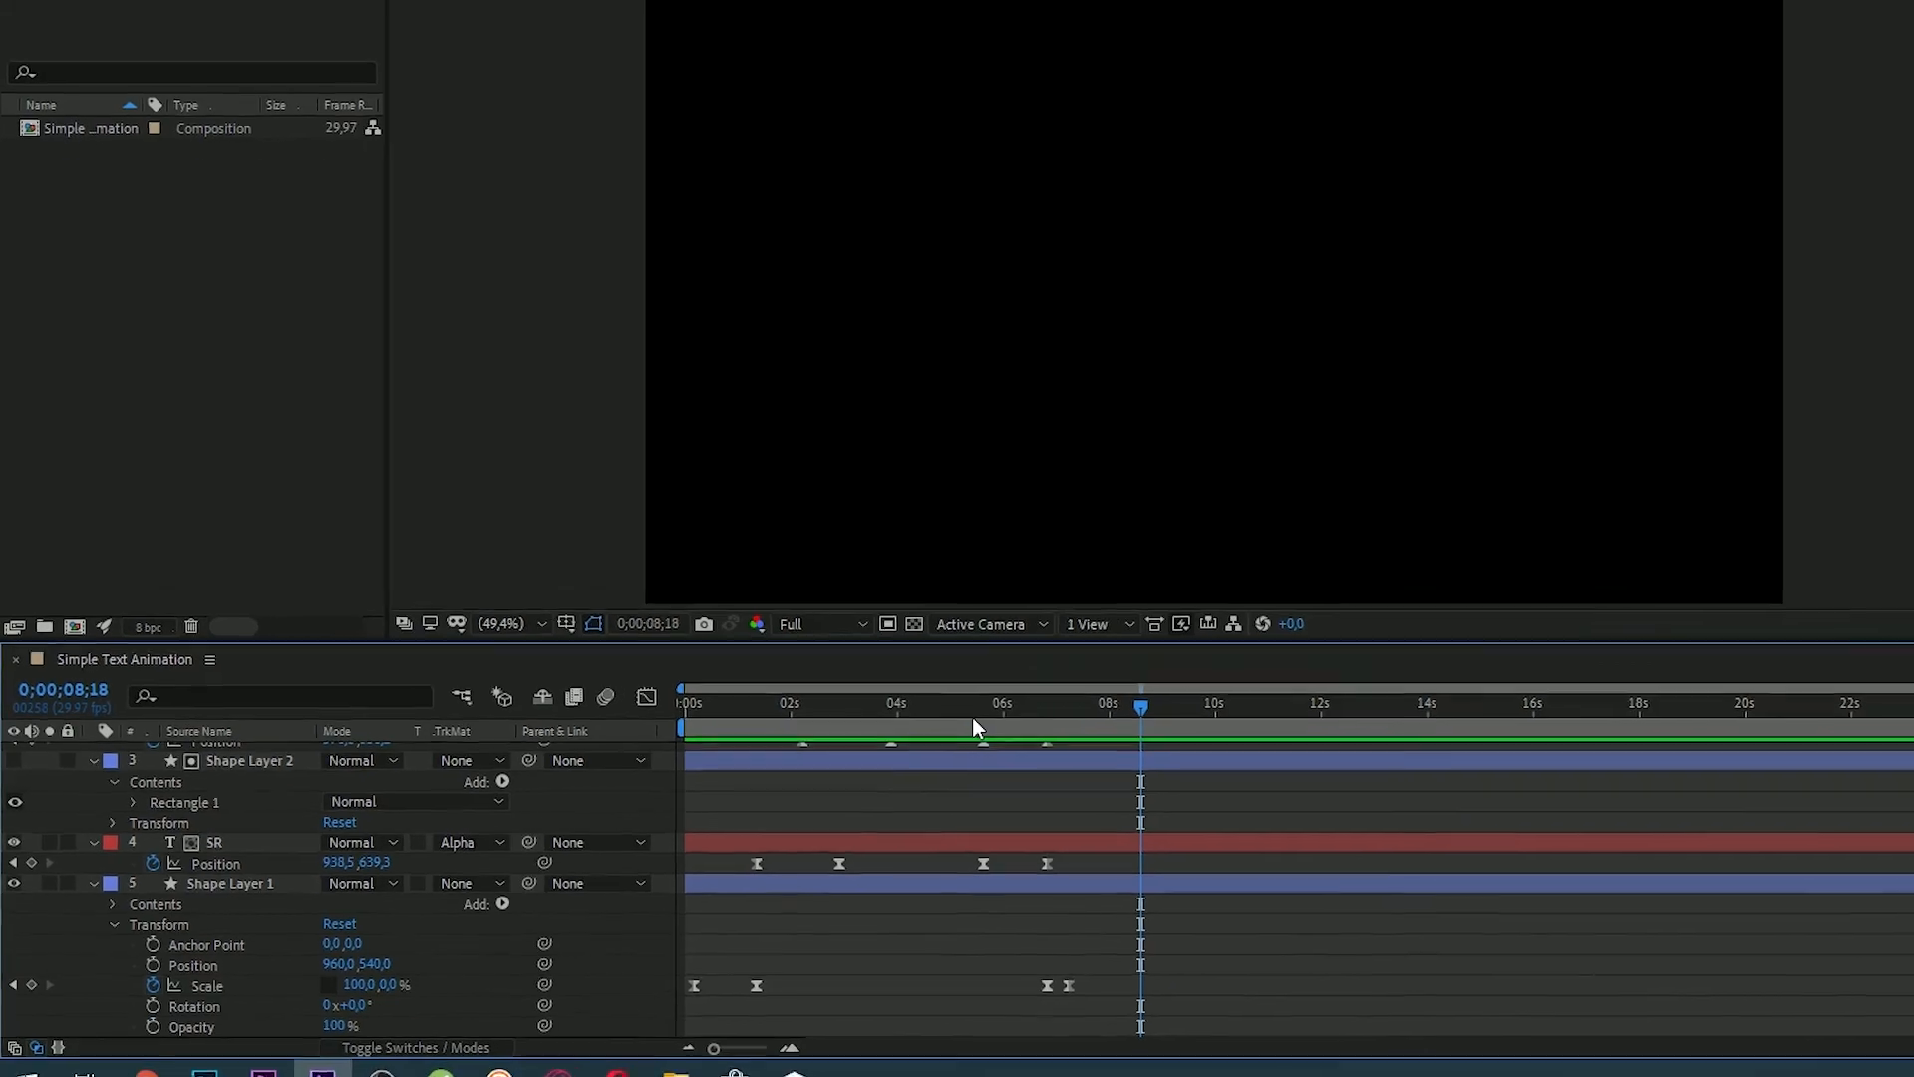
scroll(1163, 947, up, 2)
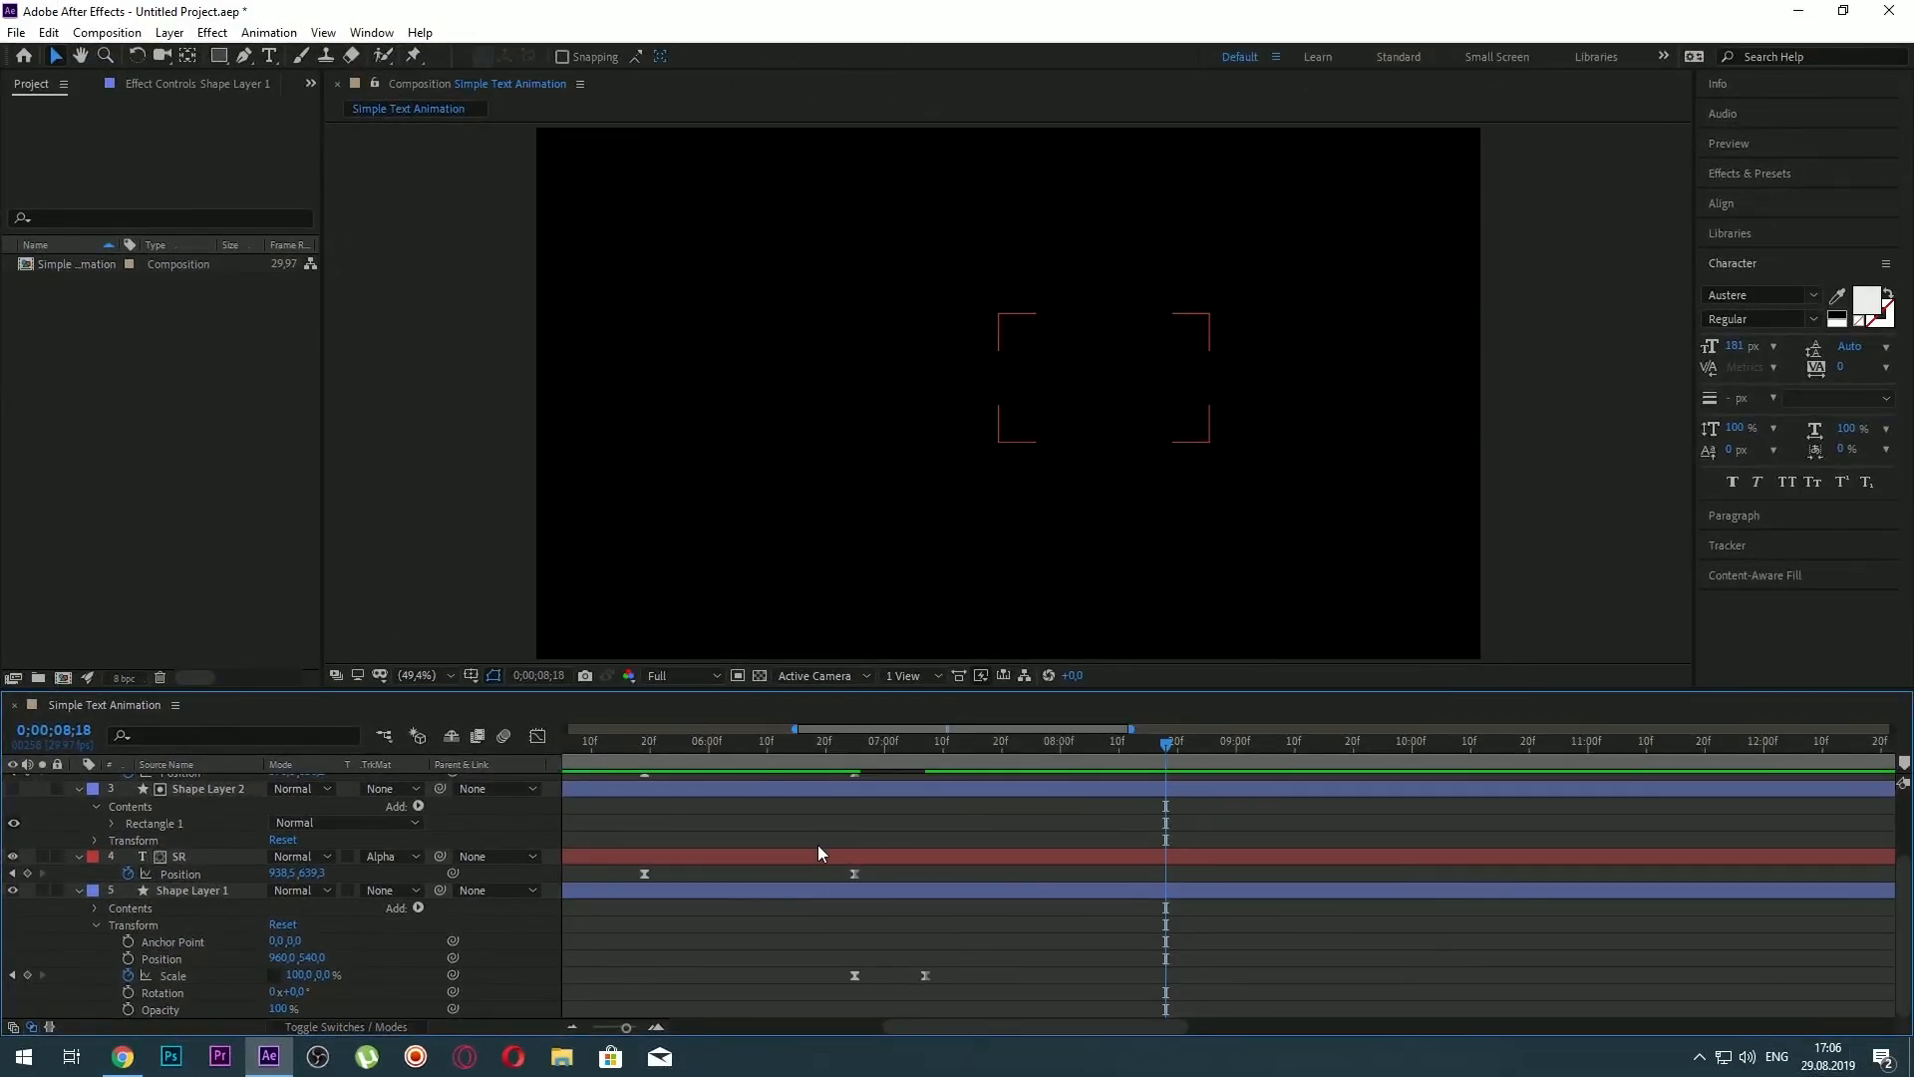
click(811, 764)
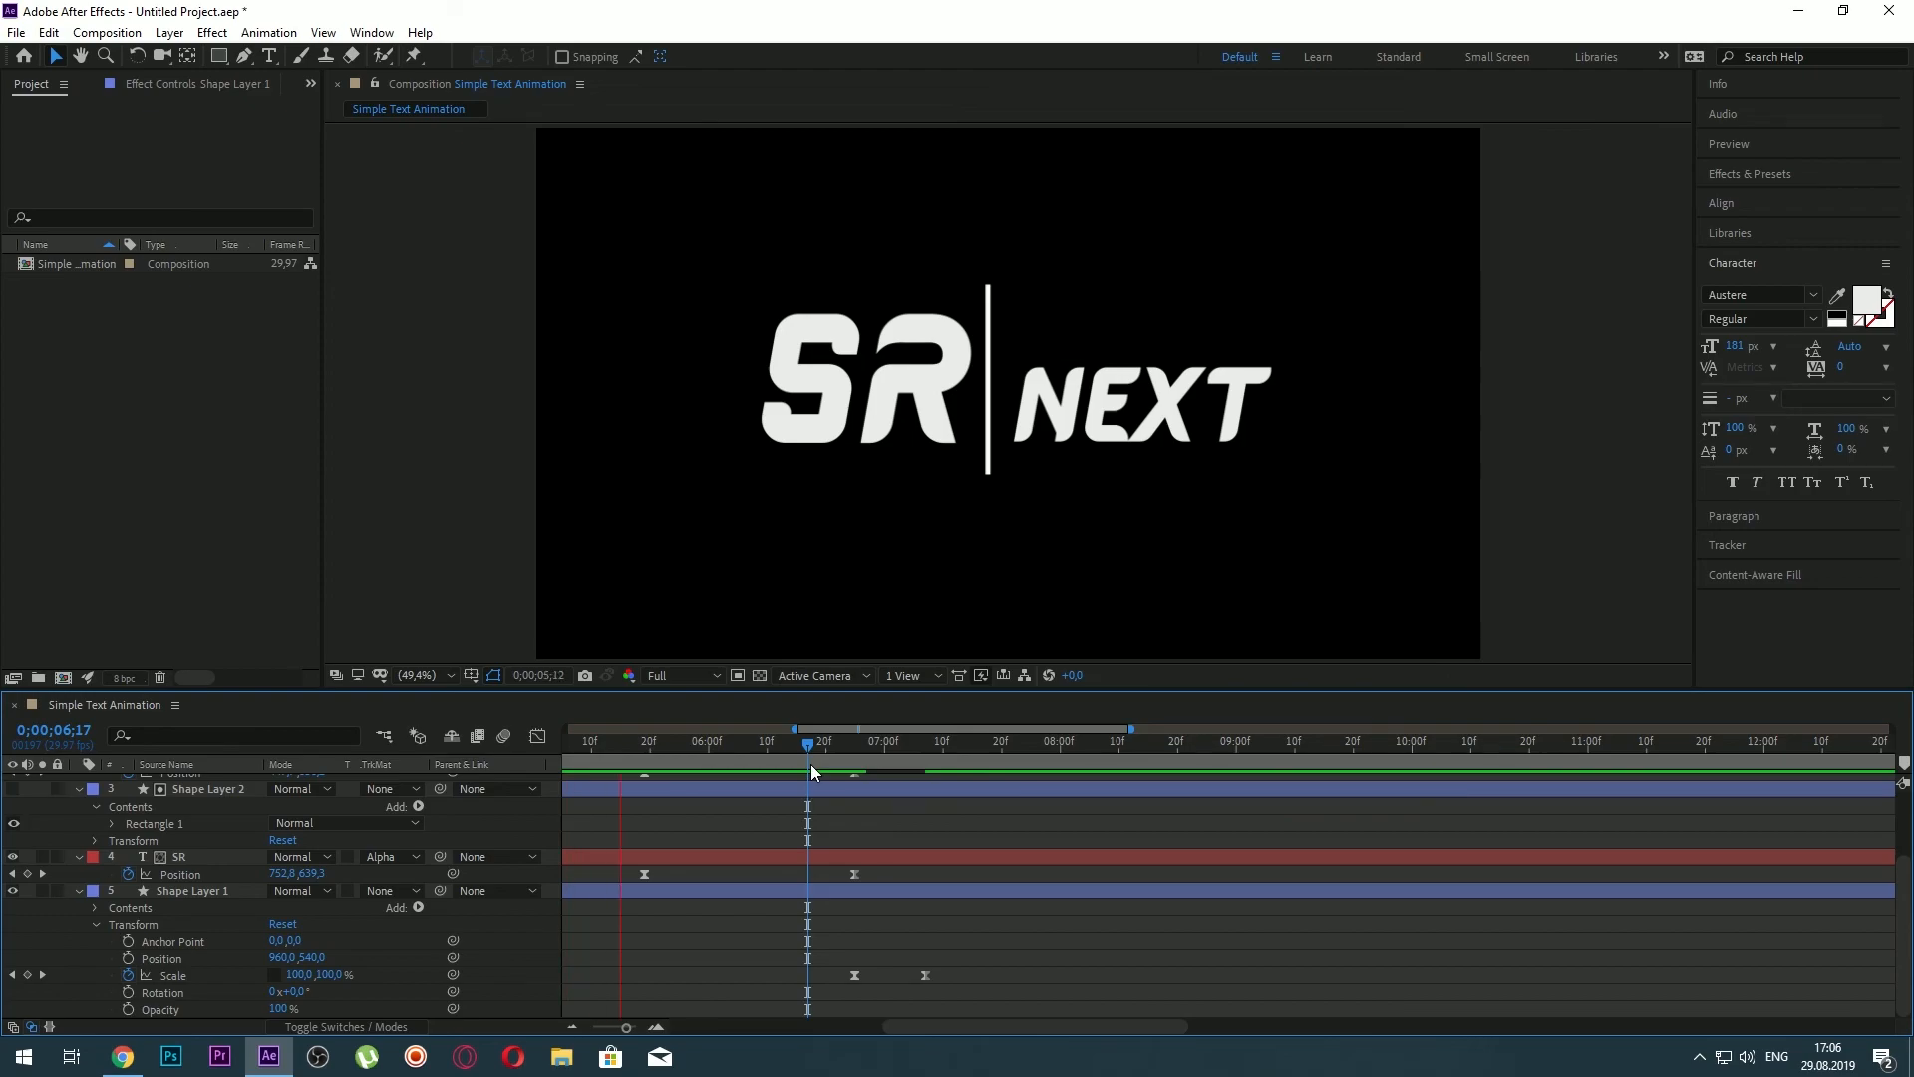
key(space)
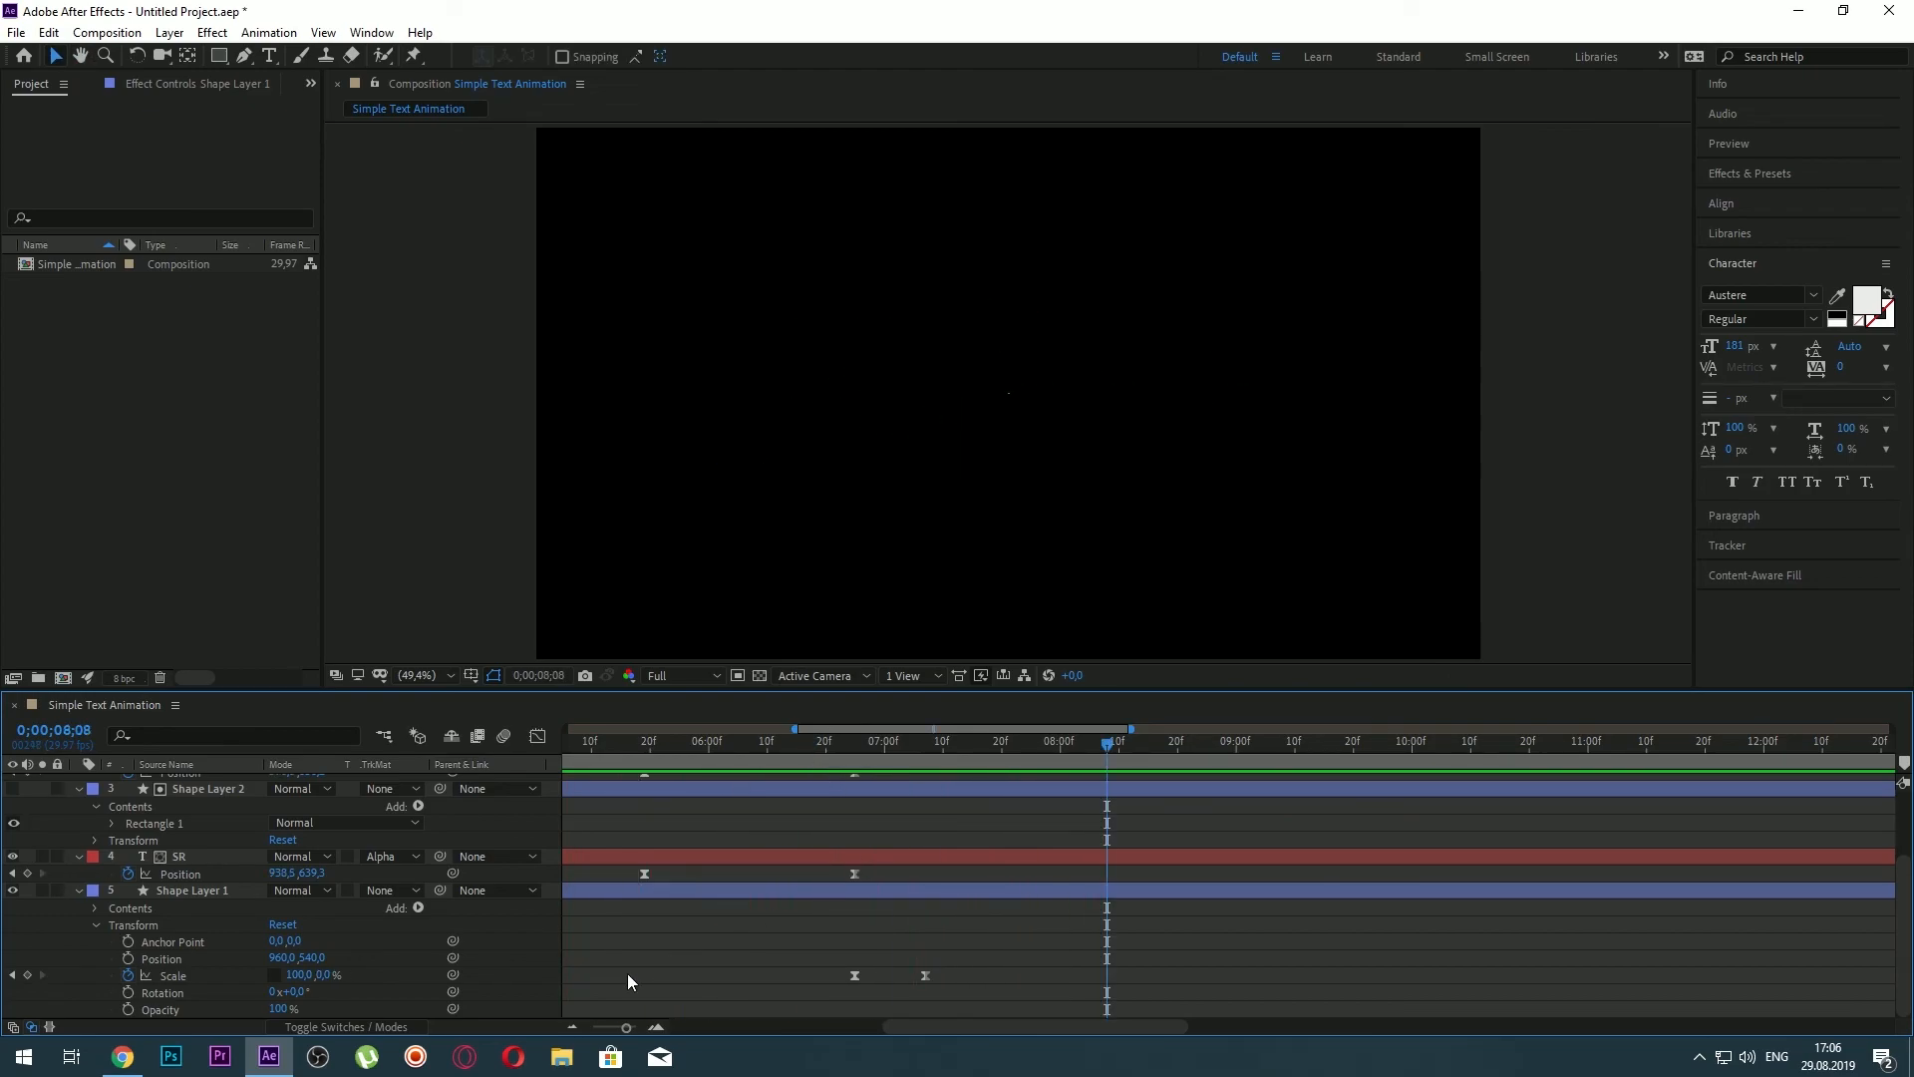